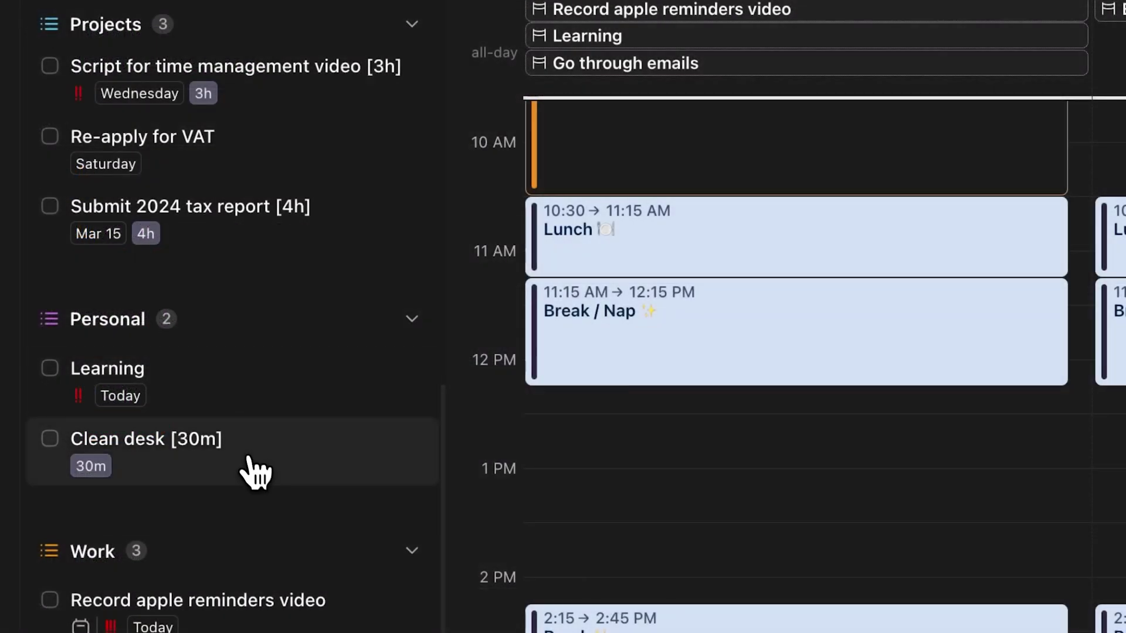
Place Clean desk on the calendar and schedule Learning at 12:45 PM
{"action": "left_click_drag", "start_coordinate": [251, 470], "coordinate": [610, 422]}
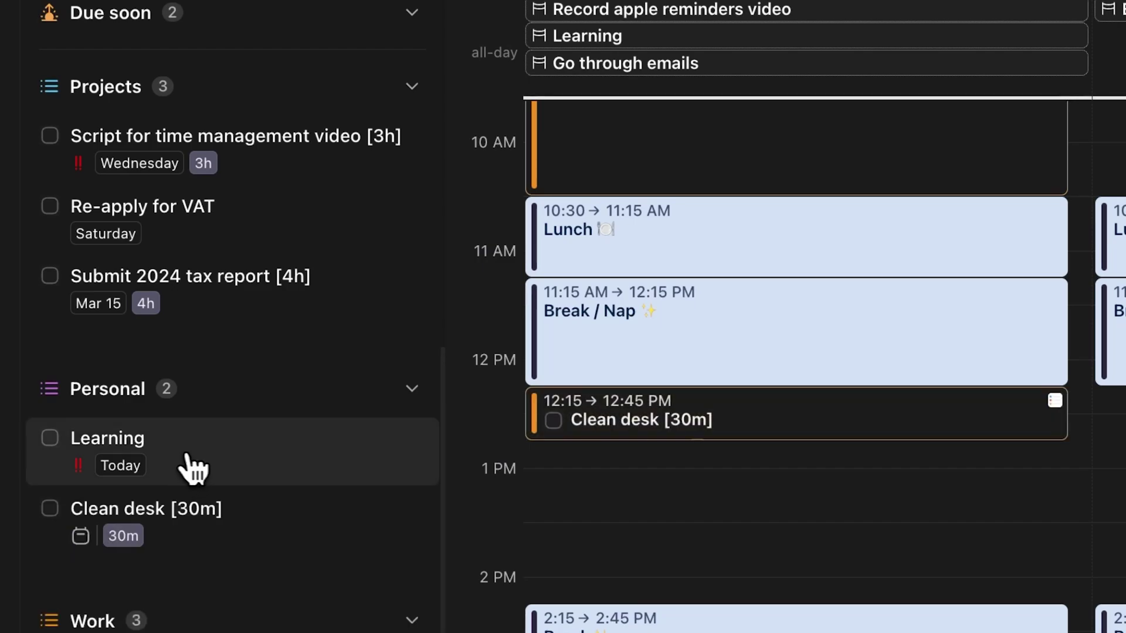
{"action": "left_click_drag", "start_coordinate": [191, 467], "coordinate": [700, 478]}
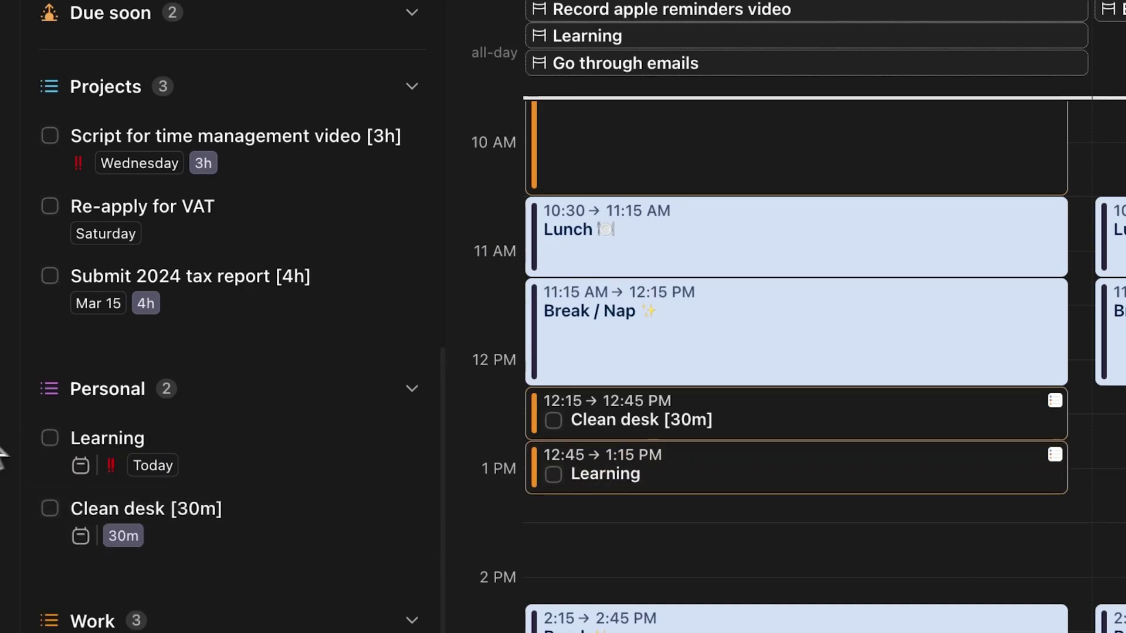
{"action": "scroll", "coordinate": [662, 627], "scroll_direction": "down", "scroll_amount": 3}
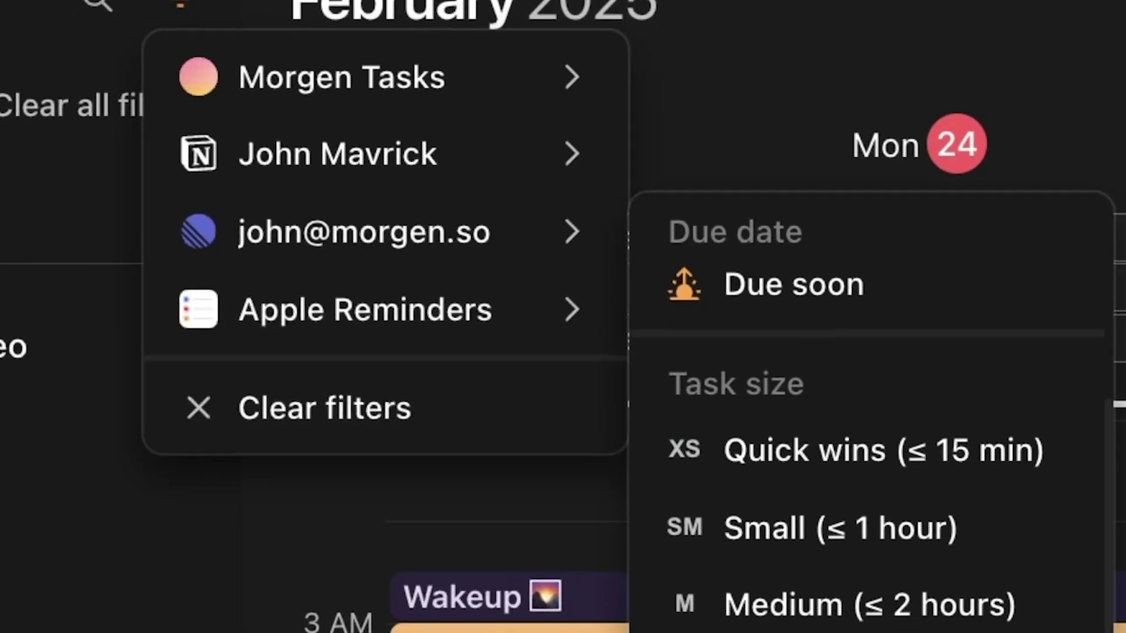
{"action": "scroll", "coordinate": [821, 440], "scroll_direction": "down", "scroll_amount": 5}
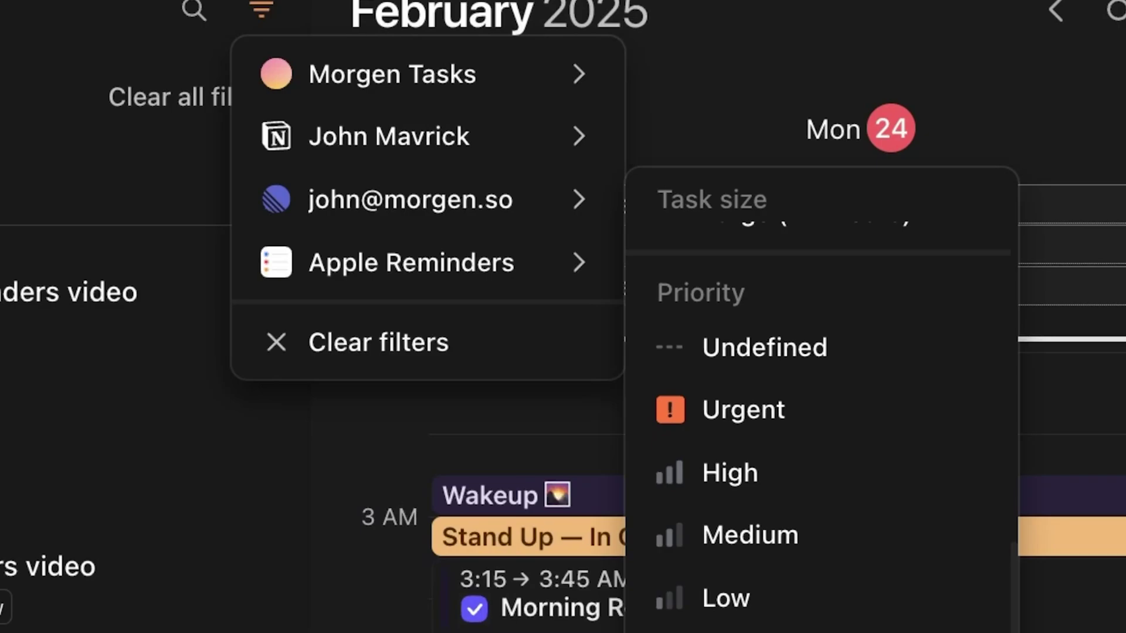
{"action": "scroll", "coordinate": [821, 411], "scroll_direction": "up", "scroll_amount": 3}
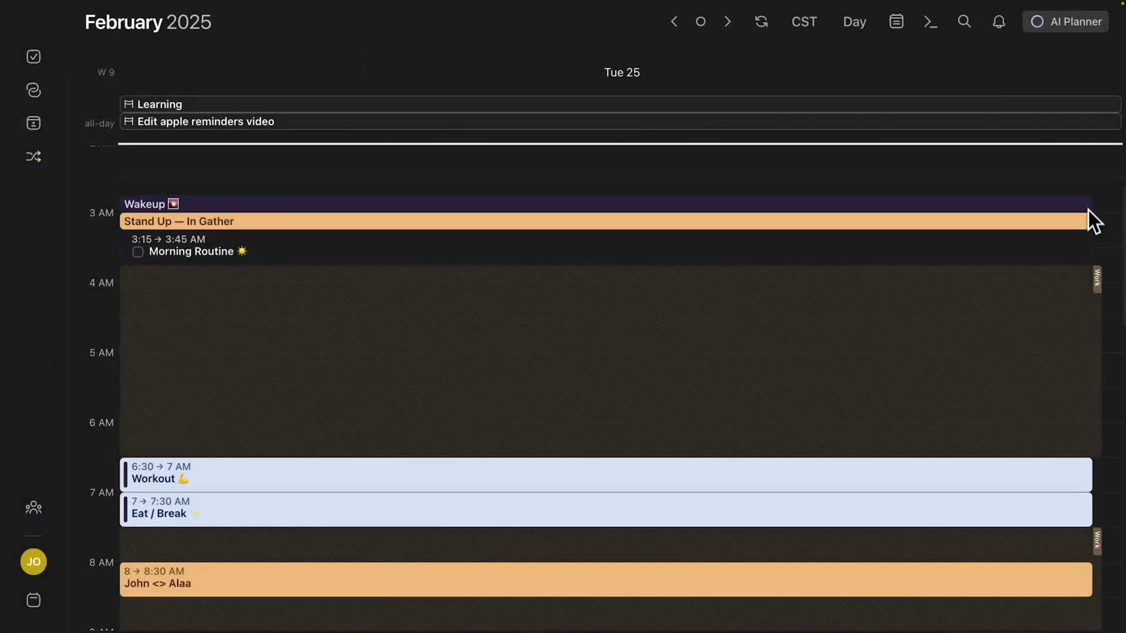
Run the AI Planner on the Work frame and extend Learning to end at 1:15 PM
{"action": "mouse_move", "coordinate": [1095, 281]}
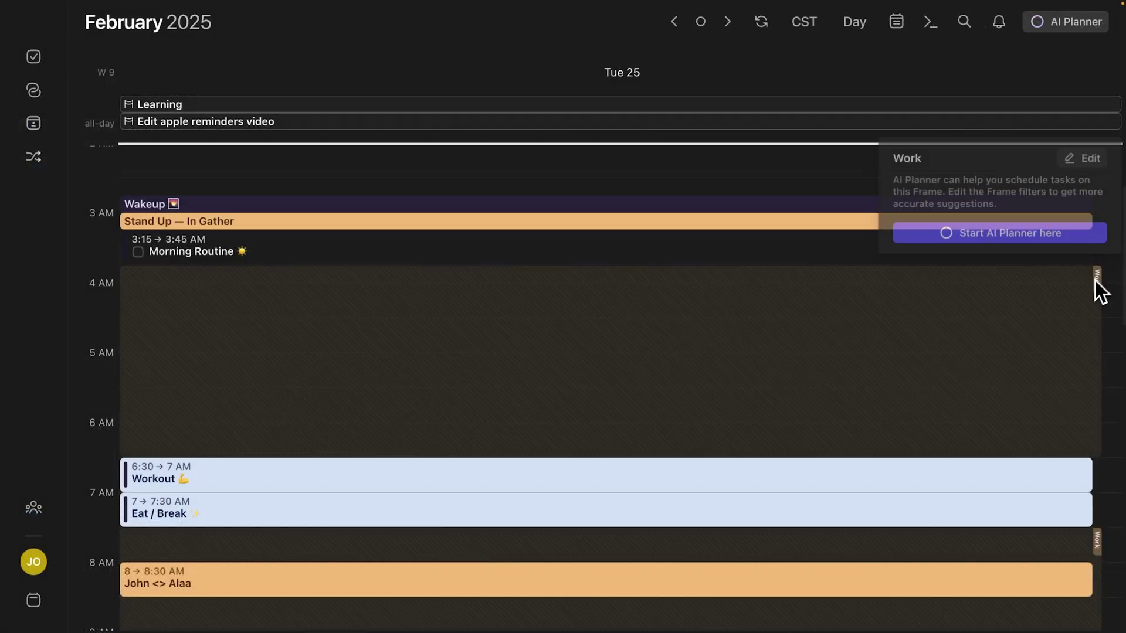
{"action": "left_click", "coordinate": [1078, 232]}
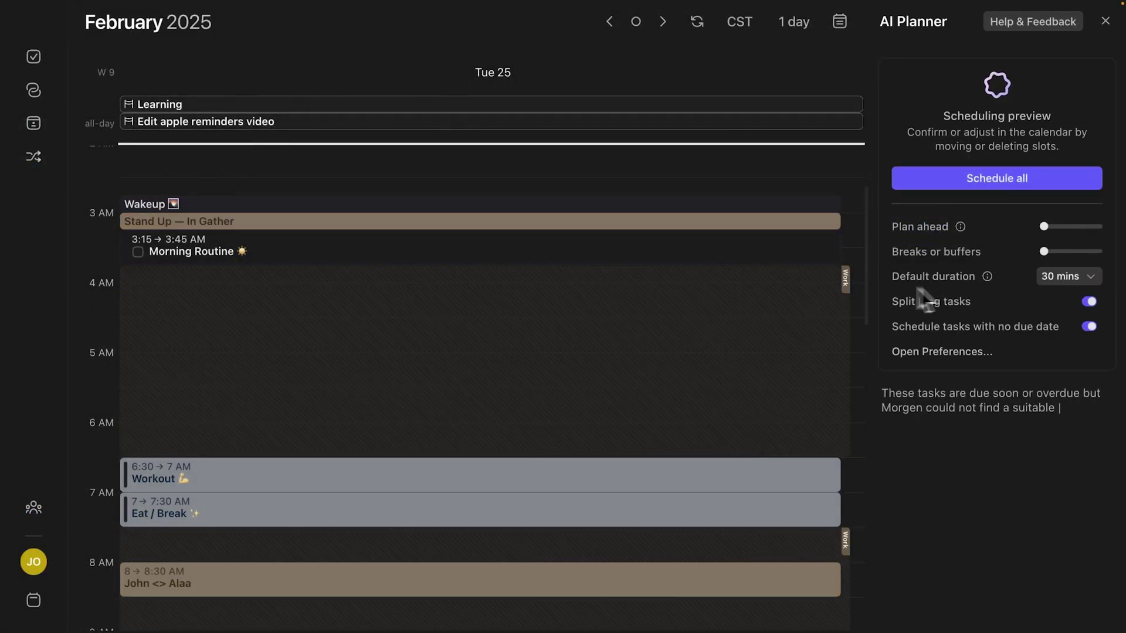
{"action": "scroll", "coordinate": [857, 441], "scroll_direction": "down", "scroll_amount": 8}
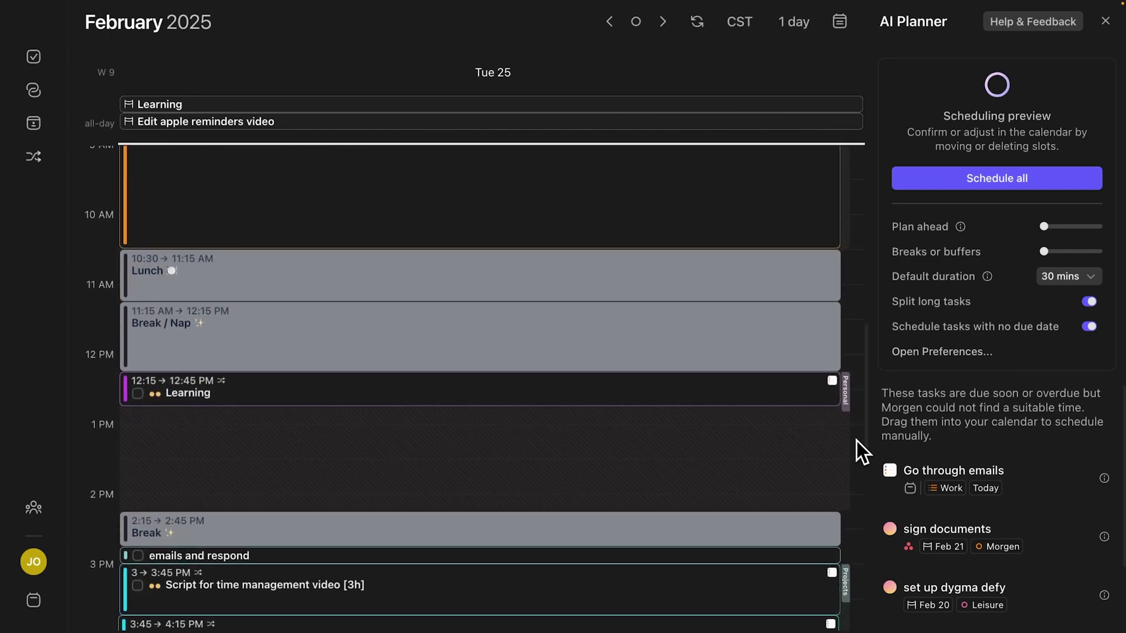
{"action": "scroll", "coordinate": [857, 441], "scroll_direction": "down", "scroll_amount": 3}
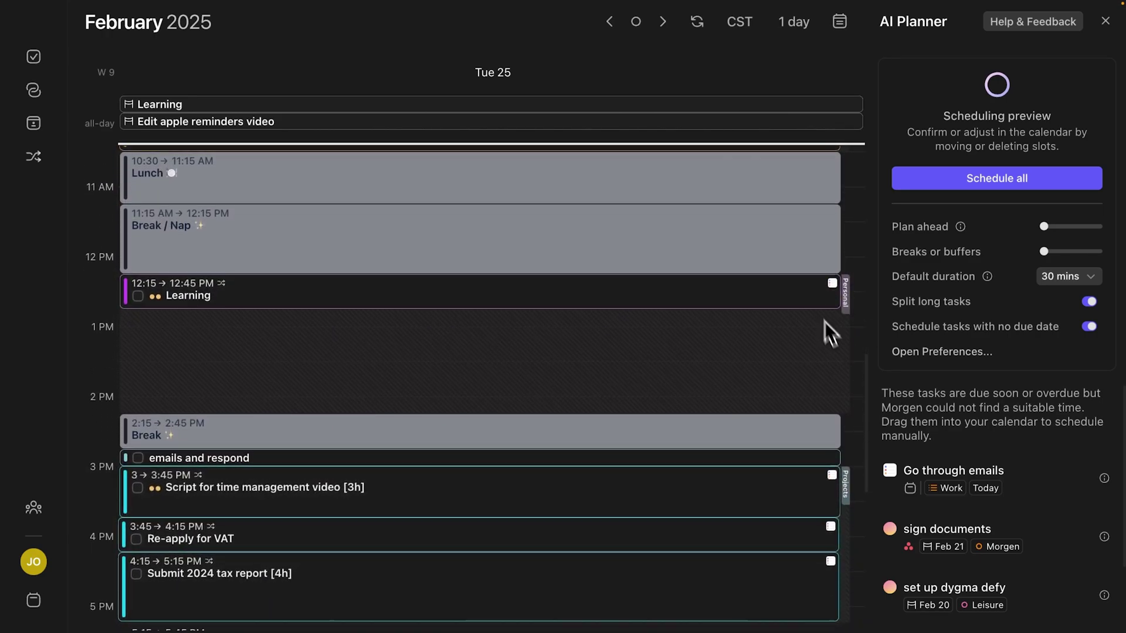
{"action": "left_click_drag", "start_coordinate": [809, 308], "coordinate": [817, 344]}
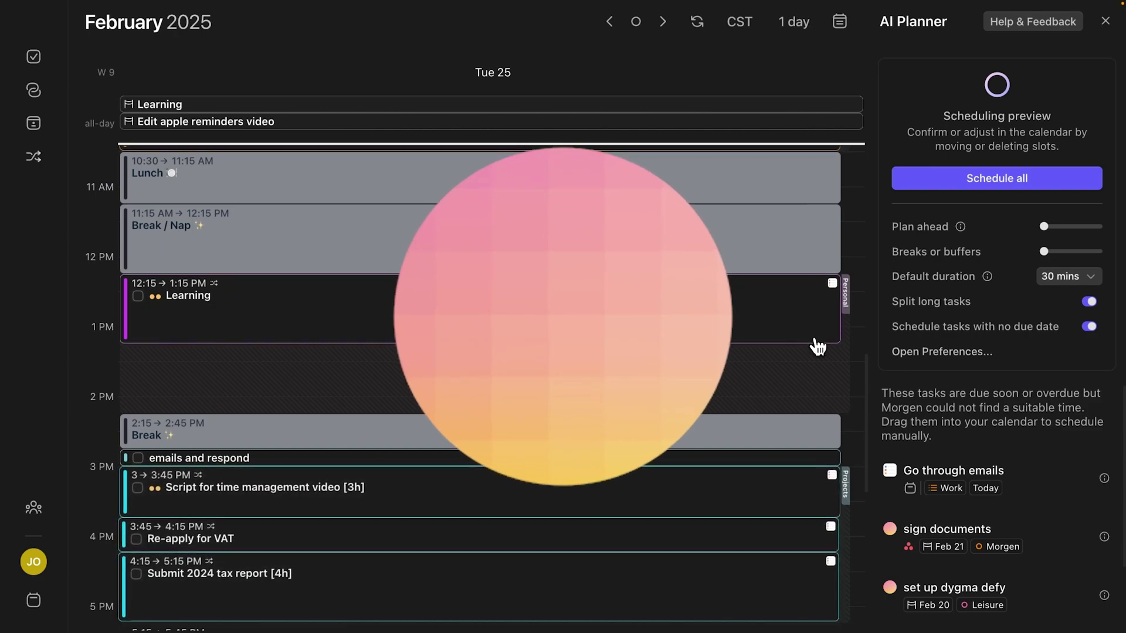
{"action": "scroll", "coordinate": [824, 405], "scroll_direction": "up", "scroll_amount": 15}
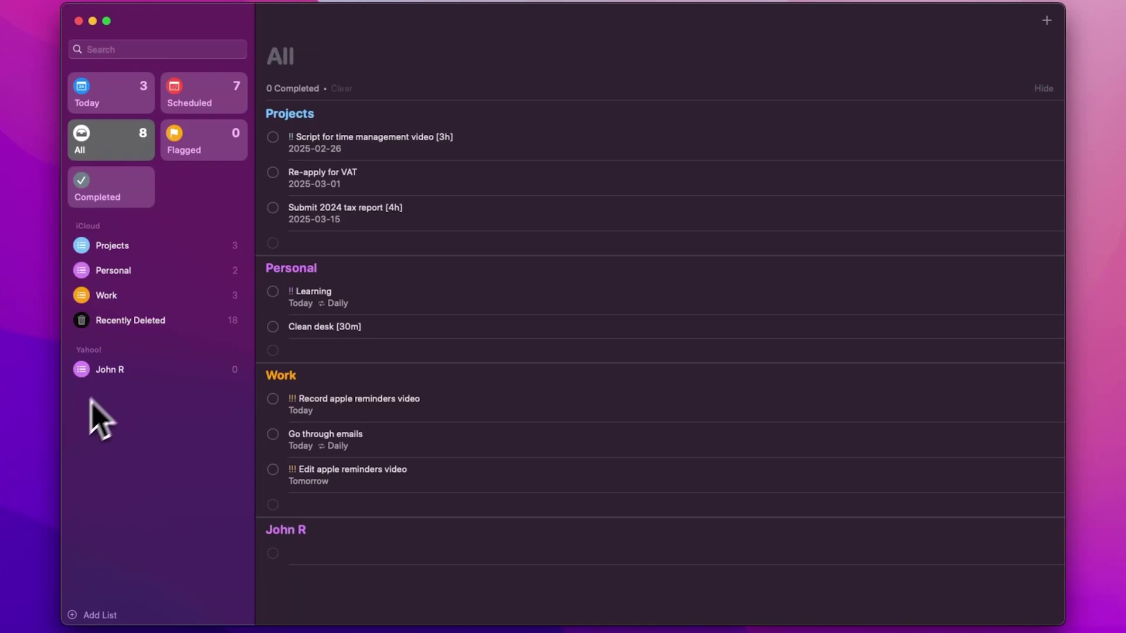
Review the Work, Personal and Projects reminder lists in turn
{"action": "left_click", "coordinate": [156, 303]}
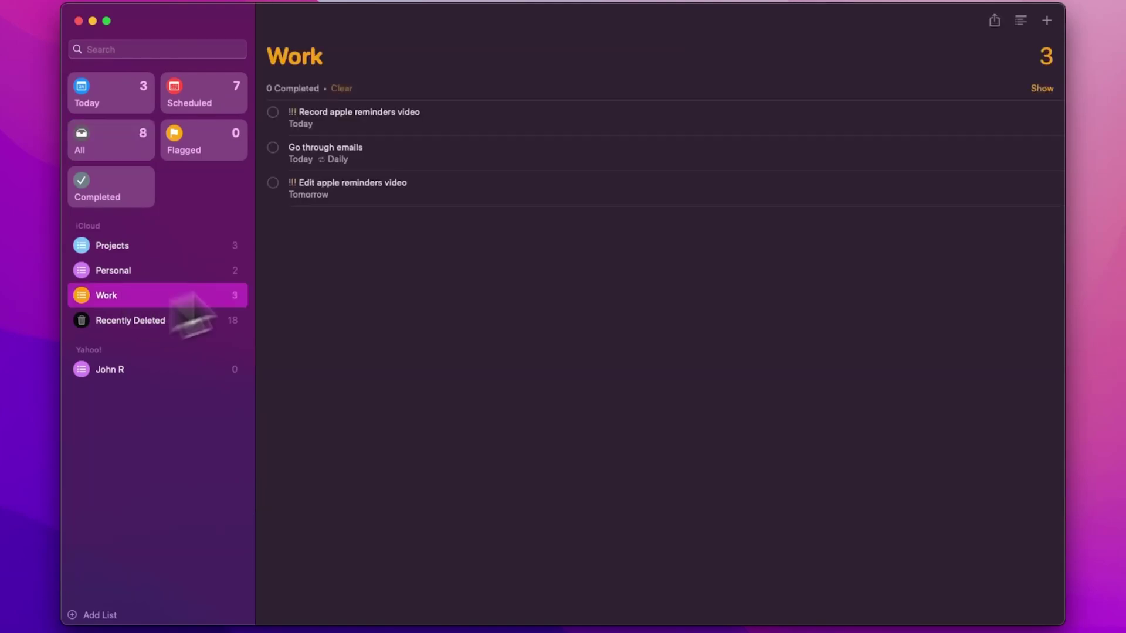
{"action": "left_click", "coordinate": [162, 276]}
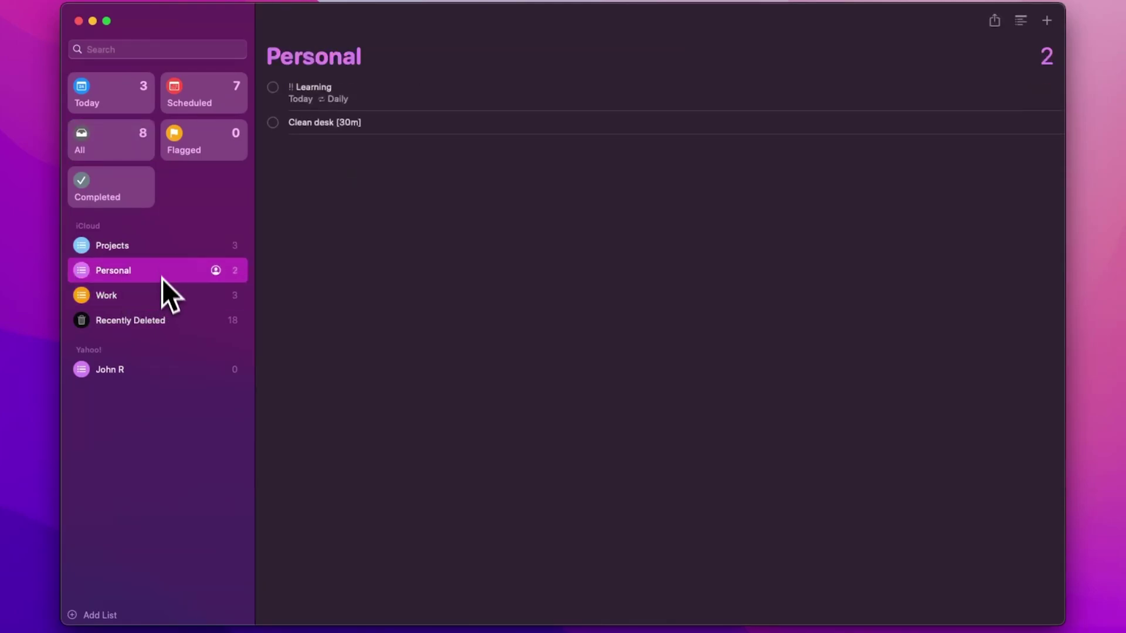
{"action": "left_click", "coordinate": [163, 251]}
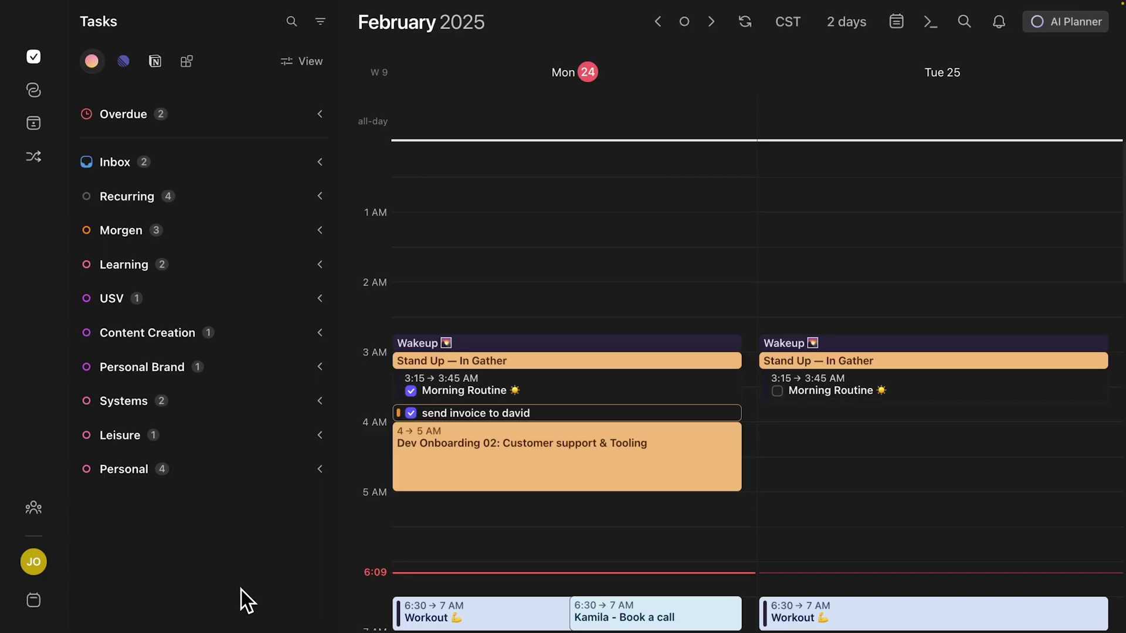
{"action": "left_click", "coordinate": [33, 561]}
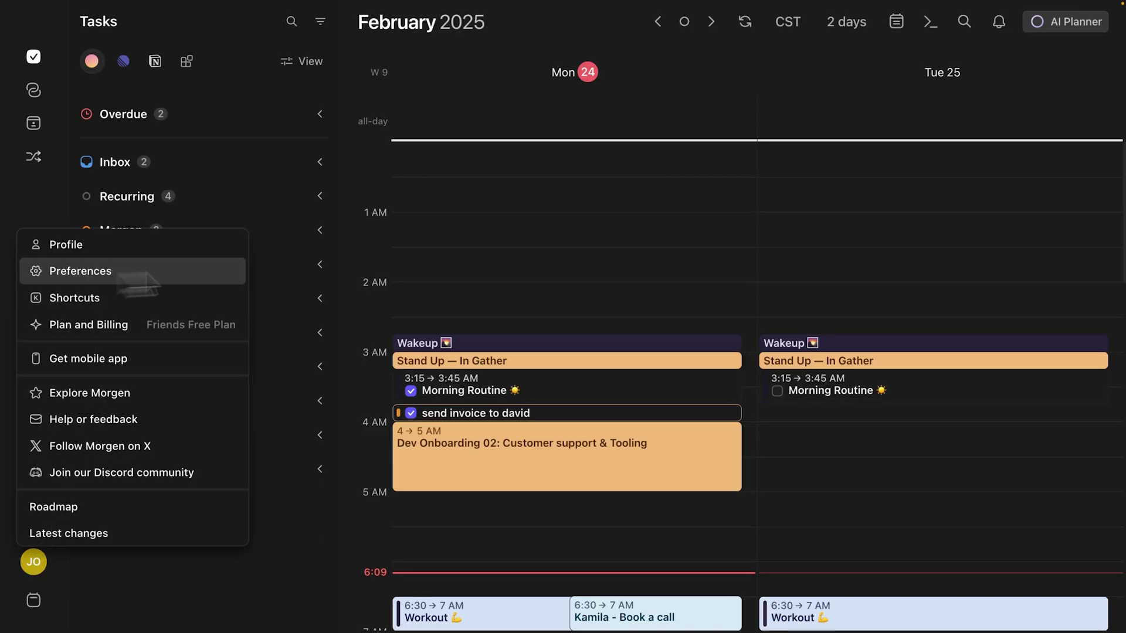
{"action": "left_click", "coordinate": [138, 271]}
{"action": "left_click", "coordinate": [311, 221]}
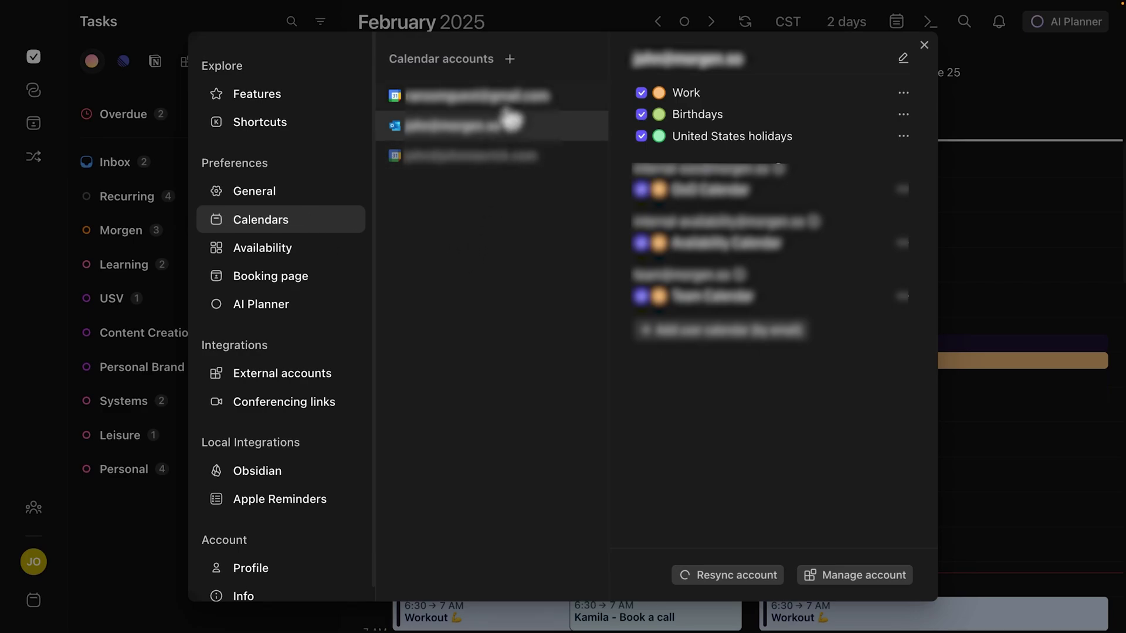
{"action": "left_click", "coordinate": [525, 100]}
{"action": "left_click", "coordinate": [641, 93]}
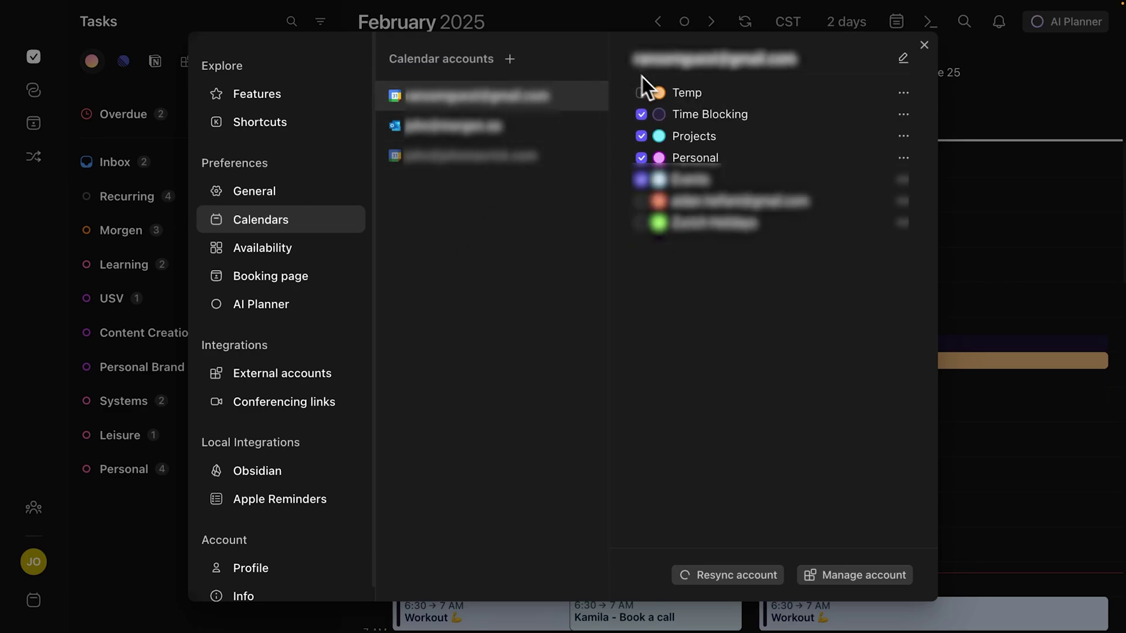
{"action": "left_click", "coordinate": [552, 130]}
Connect the Apple Reminders integration and allow Morgen access to reminders
{"action": "left_click", "coordinate": [347, 511]}
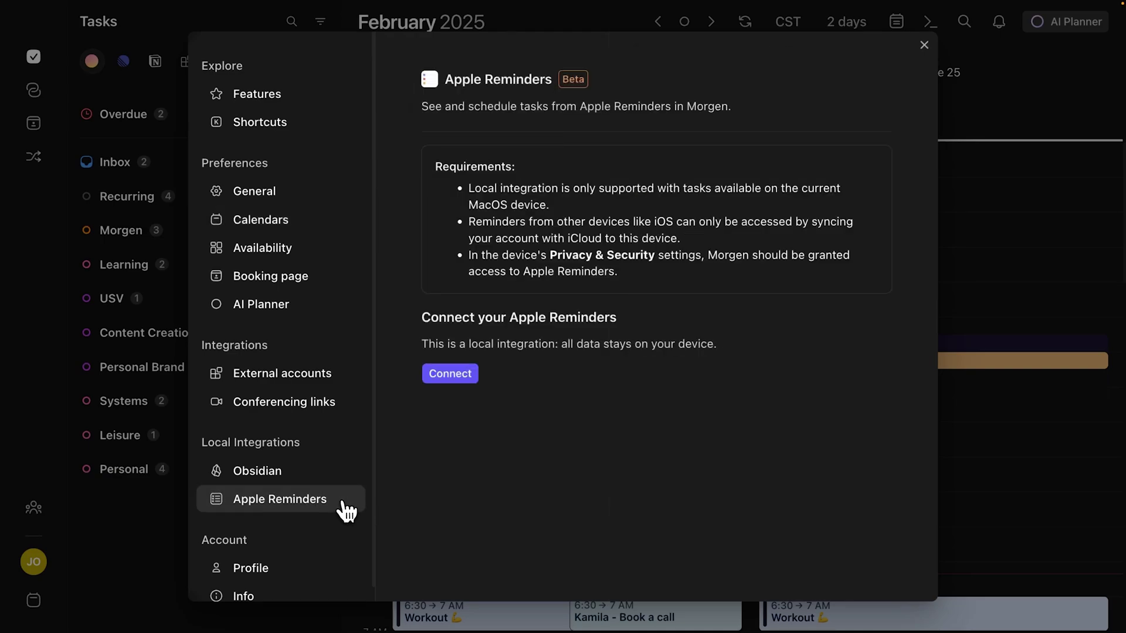
{"action": "left_click", "coordinate": [427, 373]}
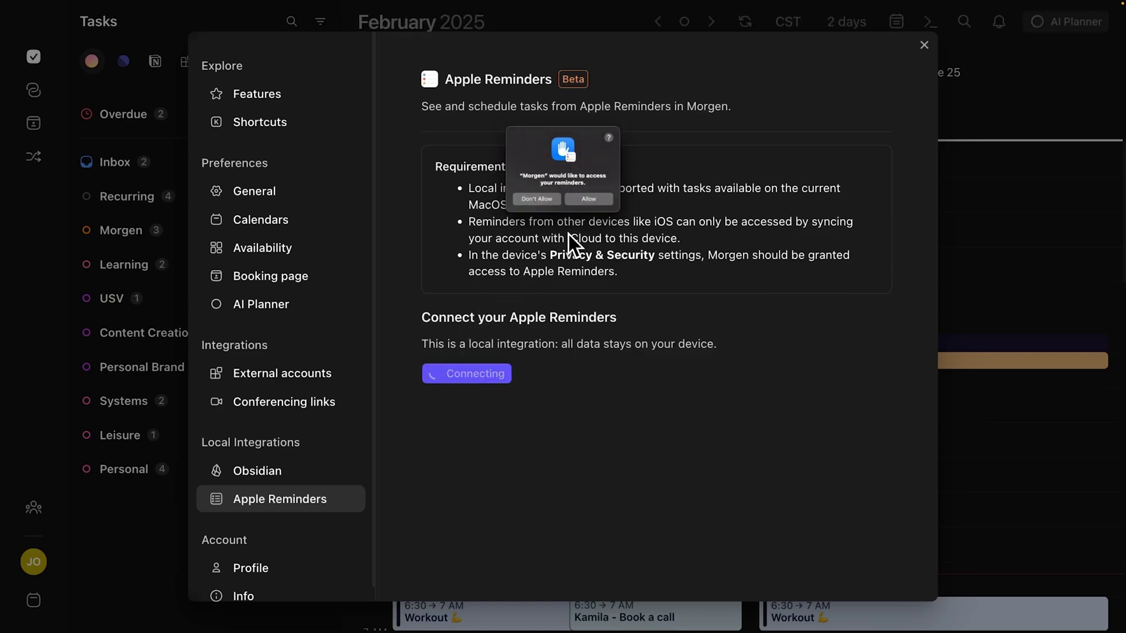
{"action": "left_click", "coordinate": [601, 201]}
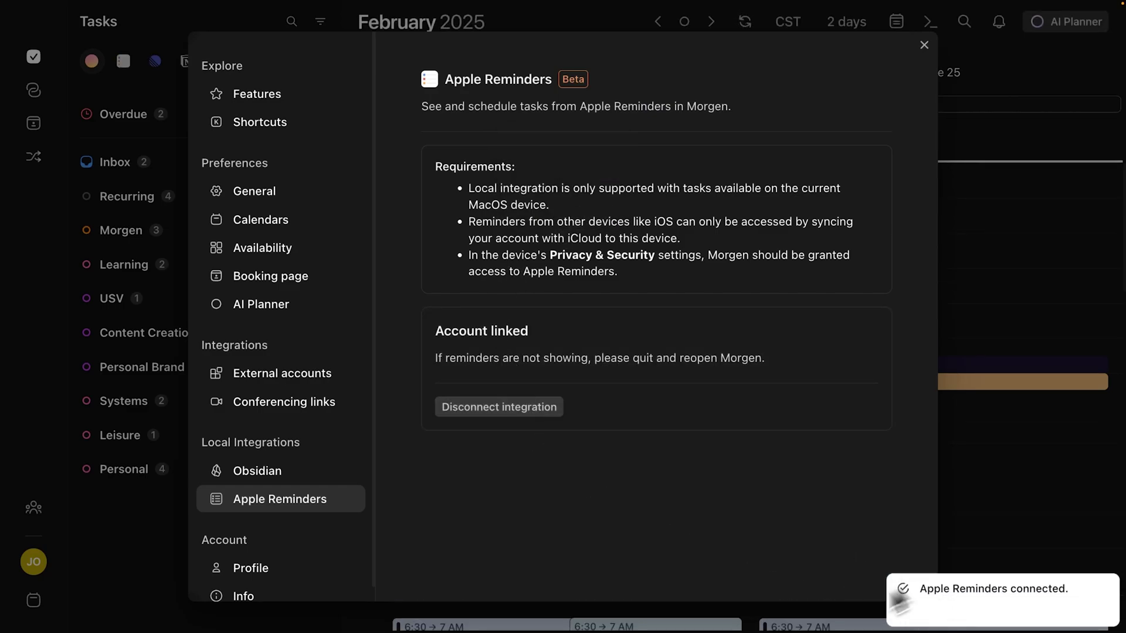
Show Apple Reminders tasks in the sidebar and expand the Projects group
{"action": "left_click", "coordinate": [100, 540]}
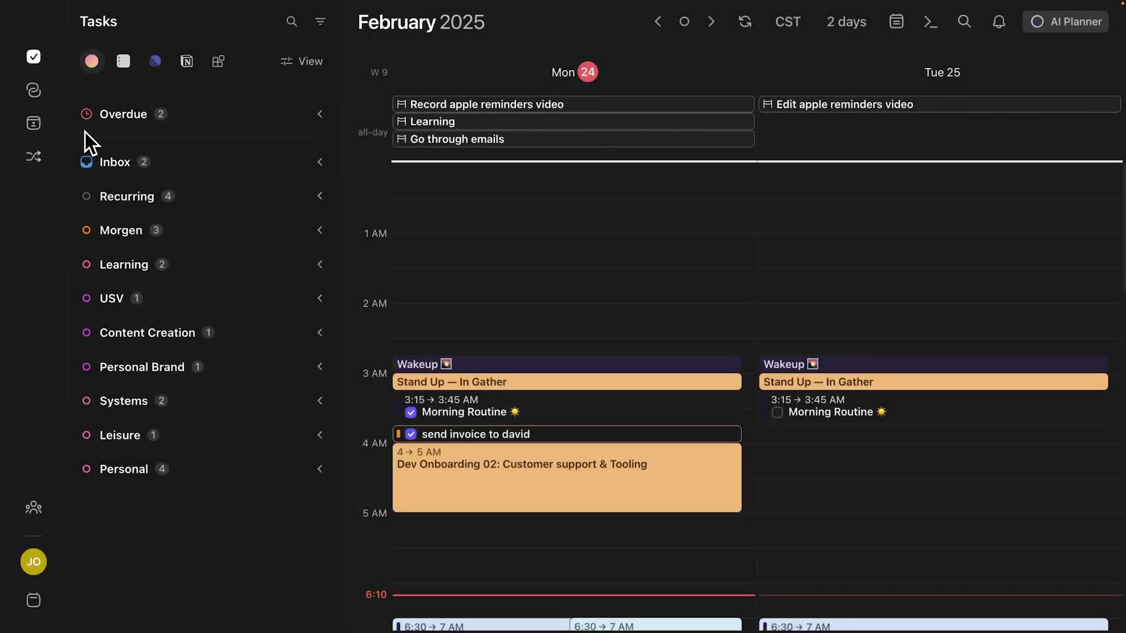
{"action": "left_click", "coordinate": [122, 66]}
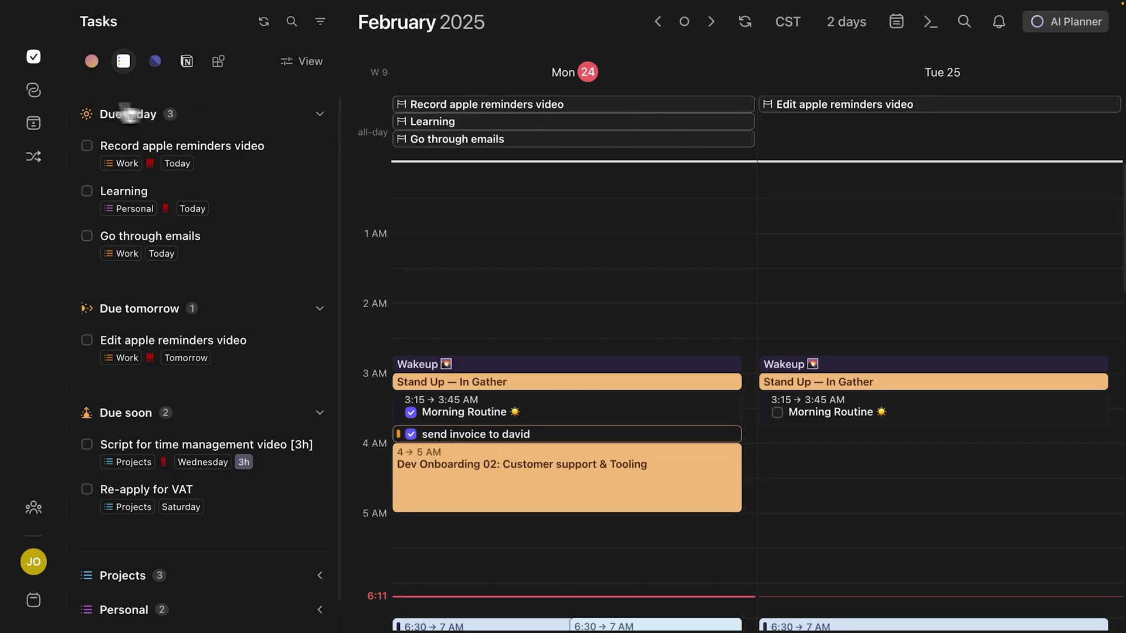
{"action": "scroll", "coordinate": [320, 427], "scroll_direction": "down", "scroll_amount": 2}
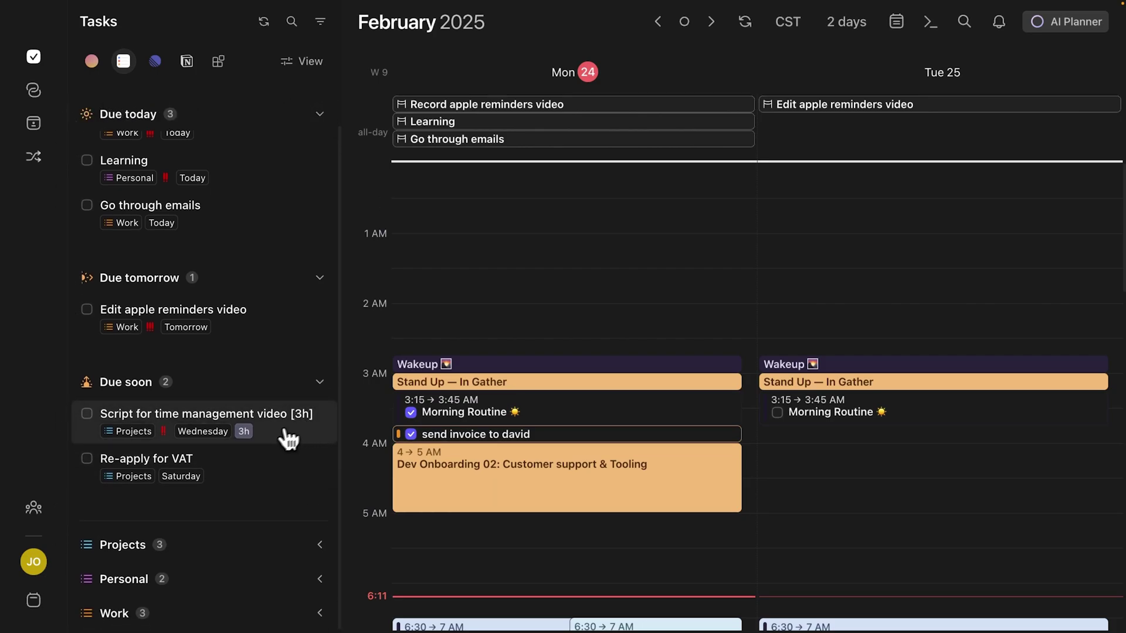
{"action": "left_click", "coordinate": [314, 553]}
{"action": "scroll", "coordinate": [305, 545], "scroll_direction": "down", "scroll_amount": 5}
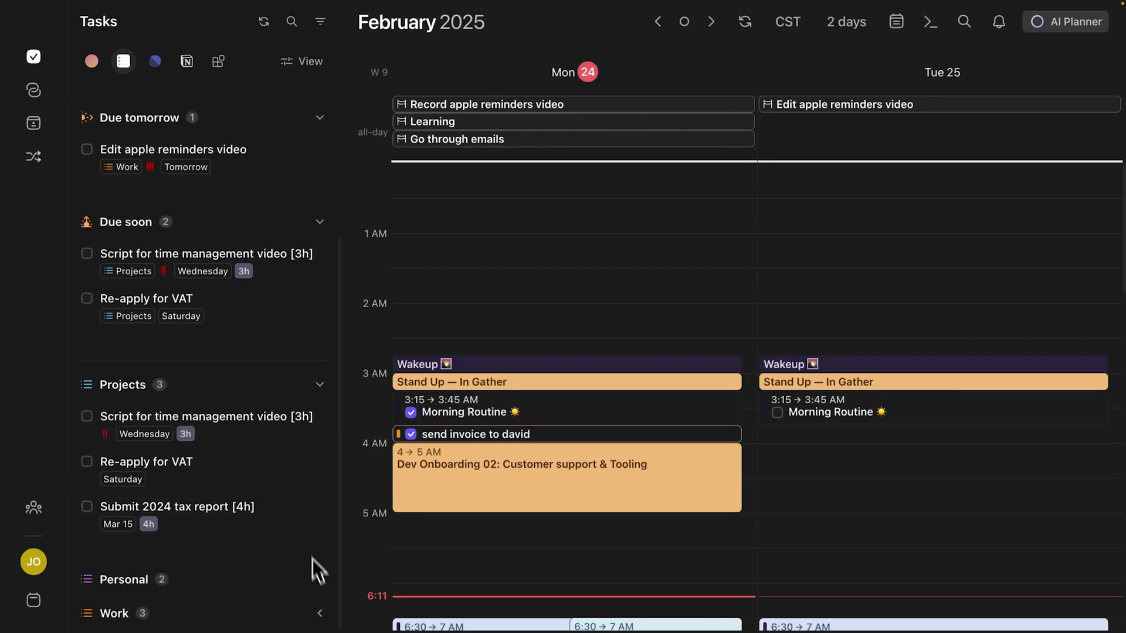
{"action": "scroll", "coordinate": [314, 571], "scroll_direction": "down", "scroll_amount": 5}
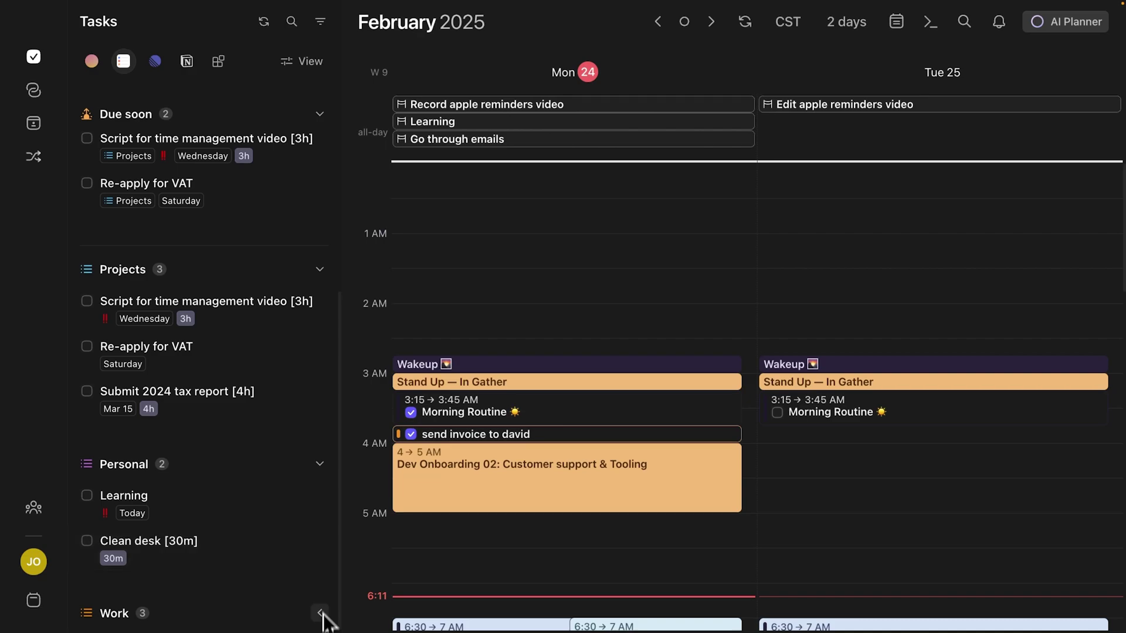
{"action": "scroll", "coordinate": [263, 557], "scroll_direction": "up", "scroll_amount": 5}
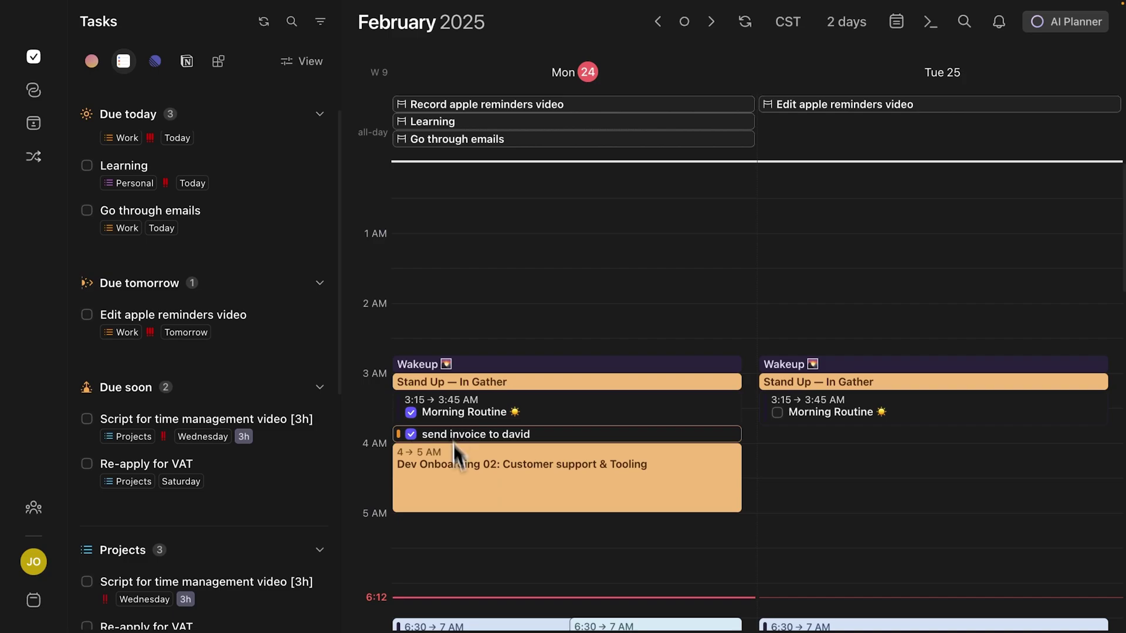
Group the tasks by priority, sub-organised by list, and expand the High priority group
{"action": "left_click", "coordinate": [298, 62]}
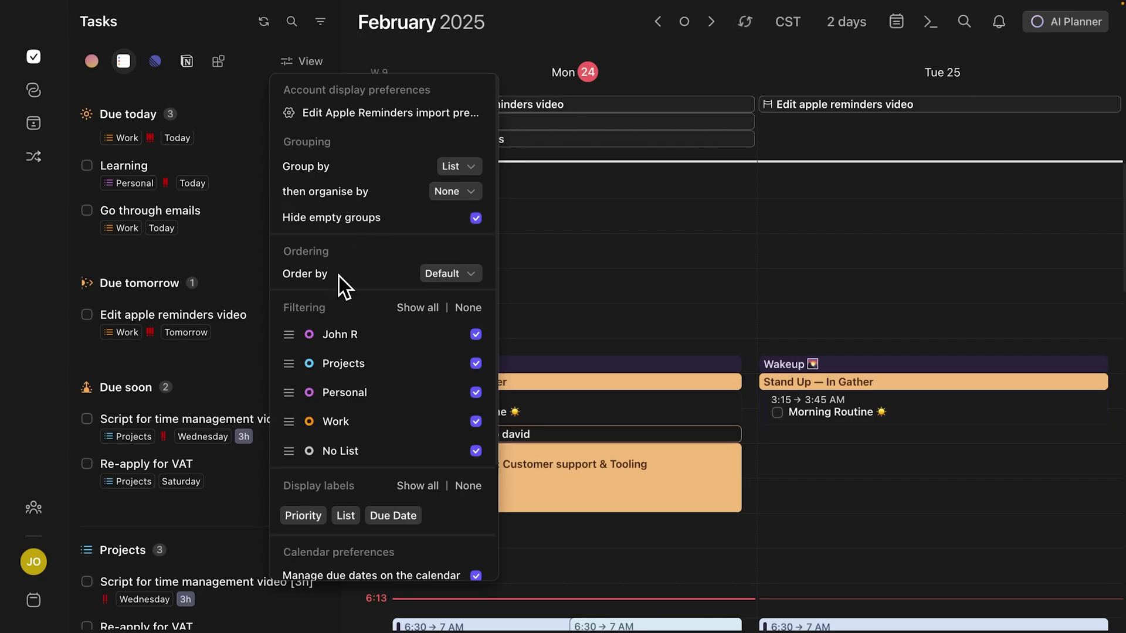
{"action": "left_click", "coordinate": [454, 170]}
{"action": "left_click", "coordinate": [451, 155]}
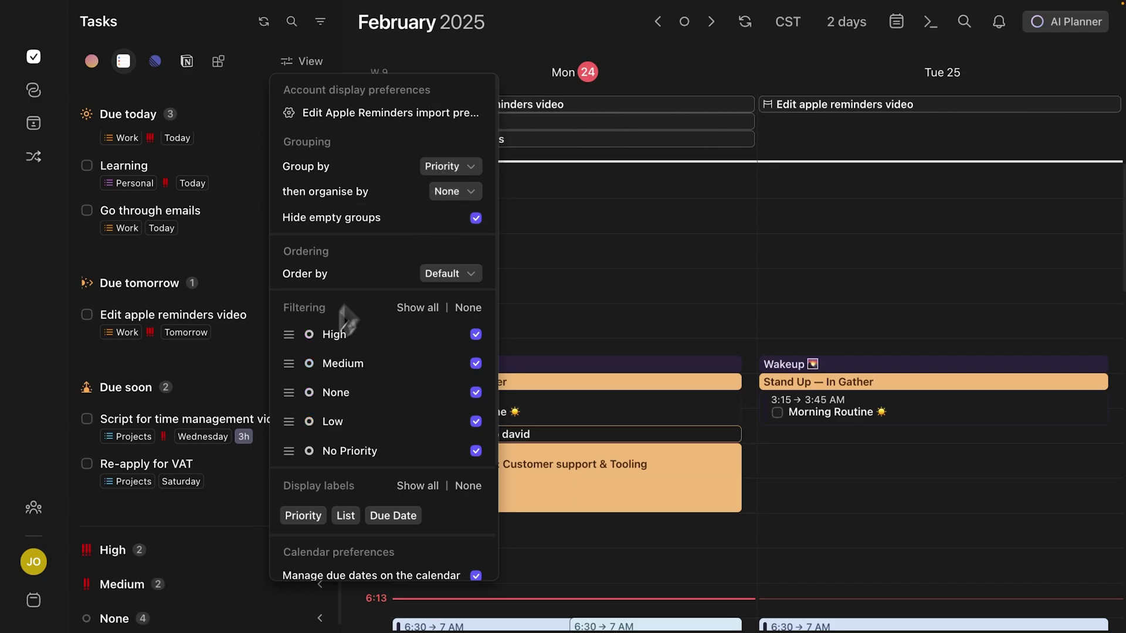
{"action": "left_click", "coordinate": [447, 192]}
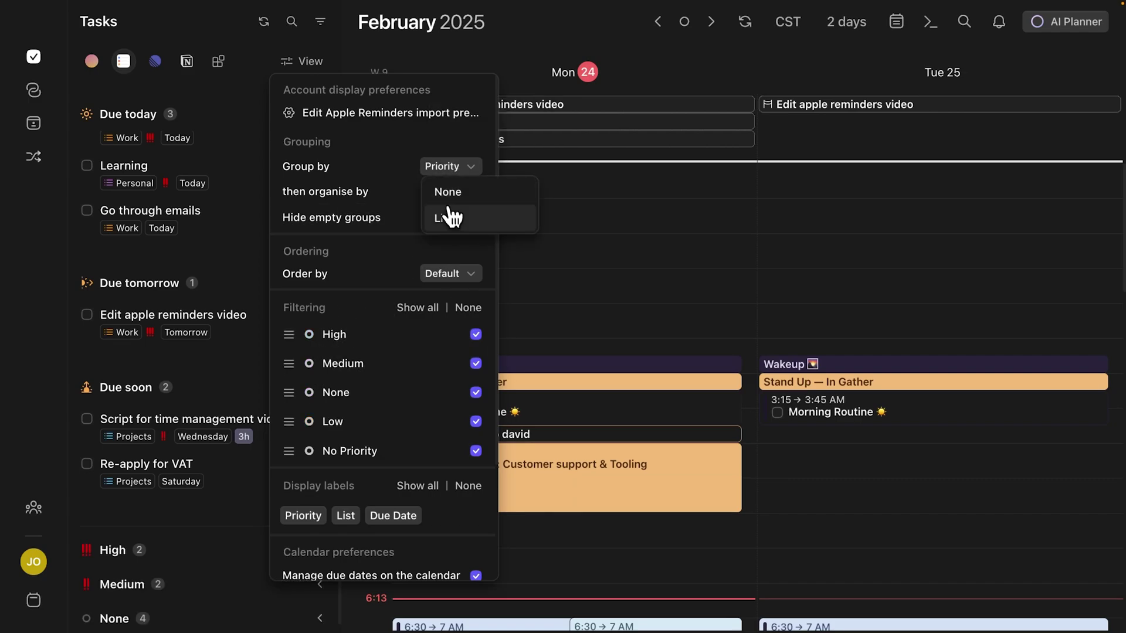
{"action": "left_click", "coordinate": [442, 220]}
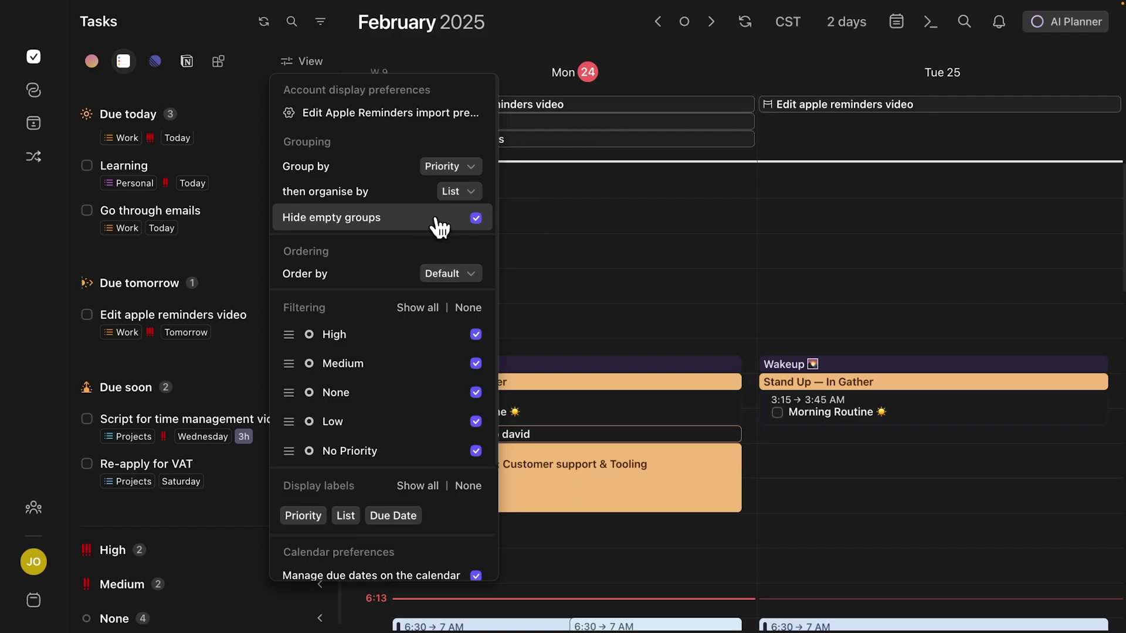
{"action": "key", "text": "Escape"}
{"action": "left_click", "coordinate": [321, 551]}
{"action": "scroll", "coordinate": [286, 538], "scroll_direction": "down", "scroll_amount": 3}
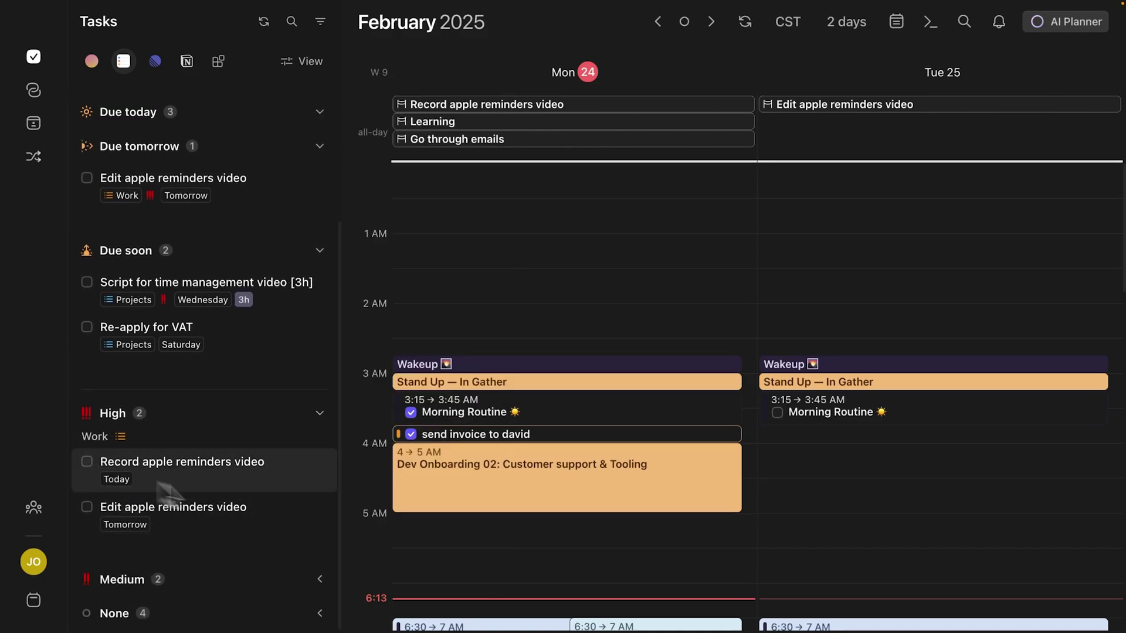
Switch grouping back to list and filter out the John R list
{"action": "left_click", "coordinate": [302, 61]}
{"action": "left_click", "coordinate": [452, 167]}
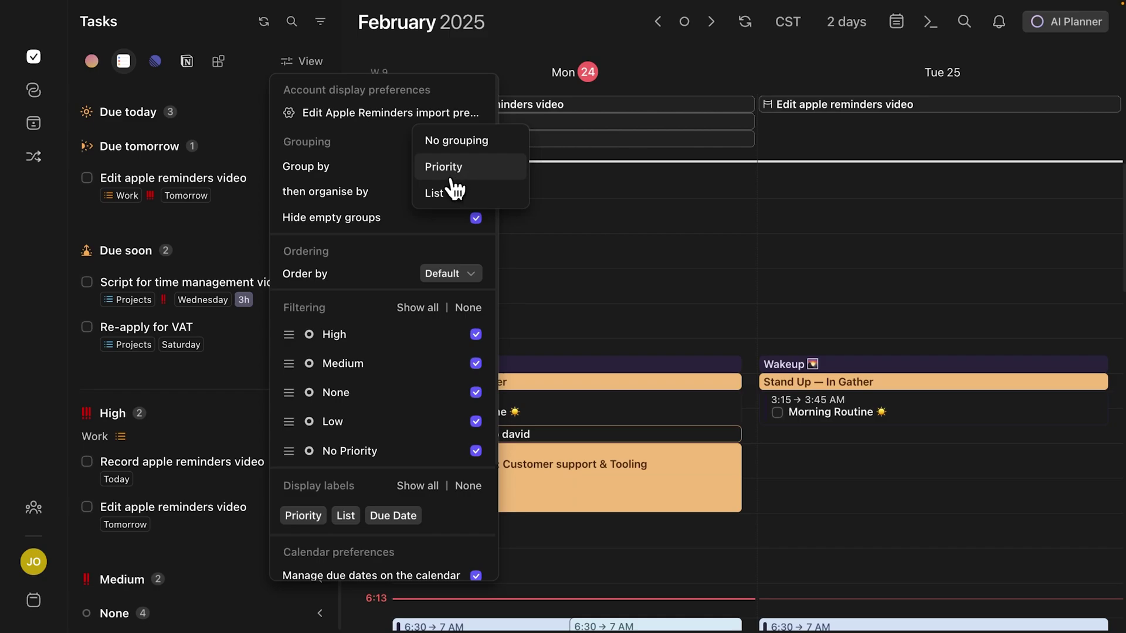
{"action": "left_click", "coordinate": [453, 189]}
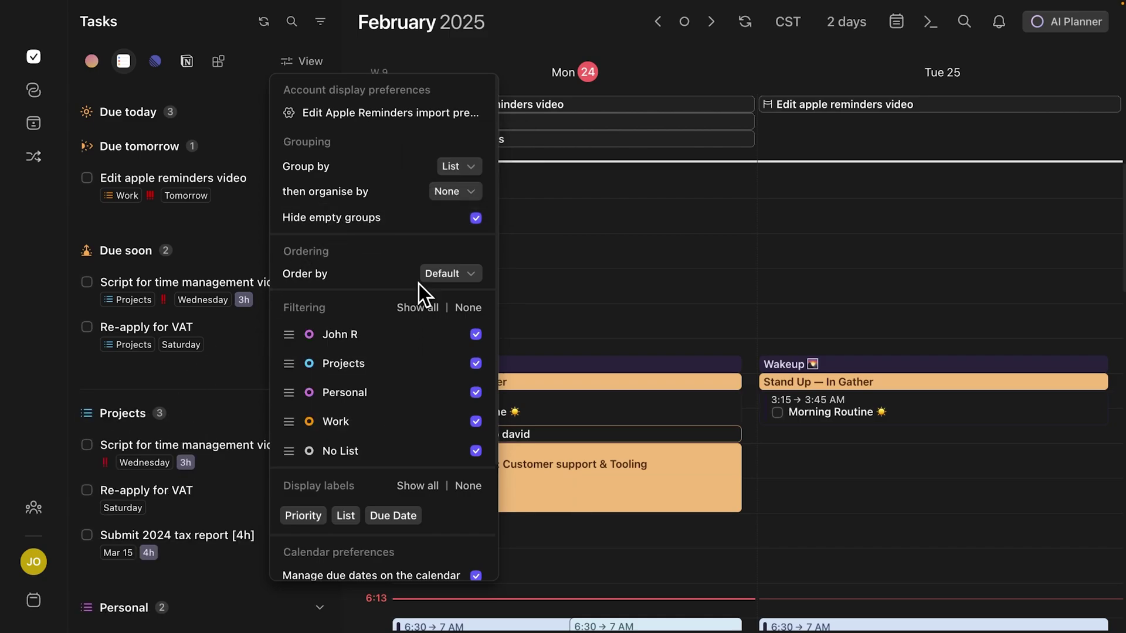
{"action": "scroll", "coordinate": [462, 244], "scroll_direction": "down", "scroll_amount": 2}
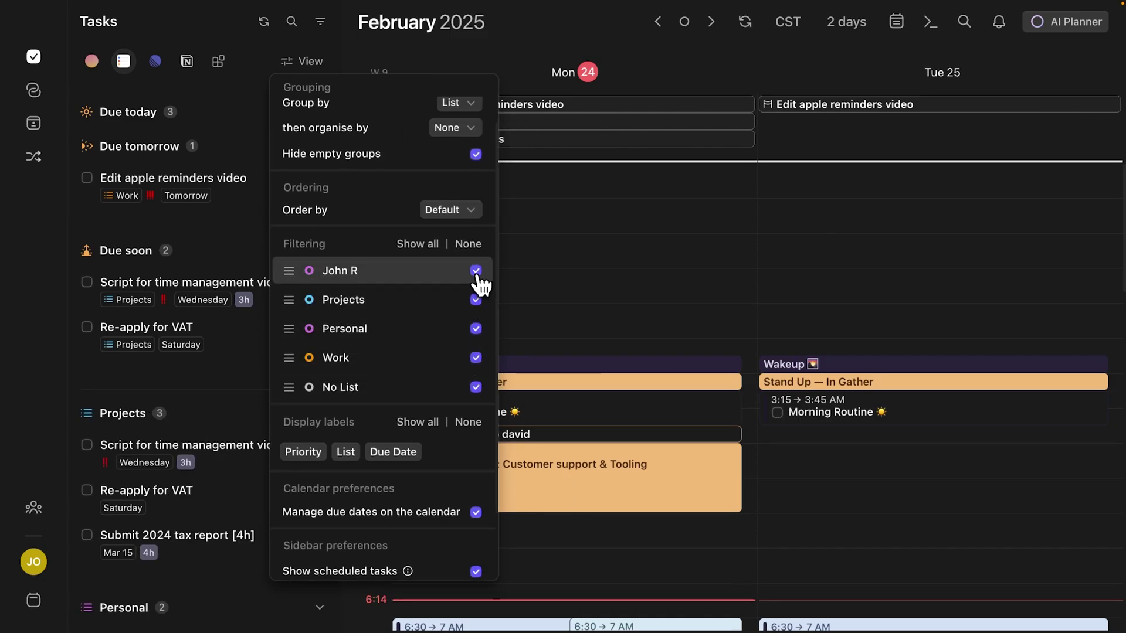
{"action": "left_click", "coordinate": [477, 271]}
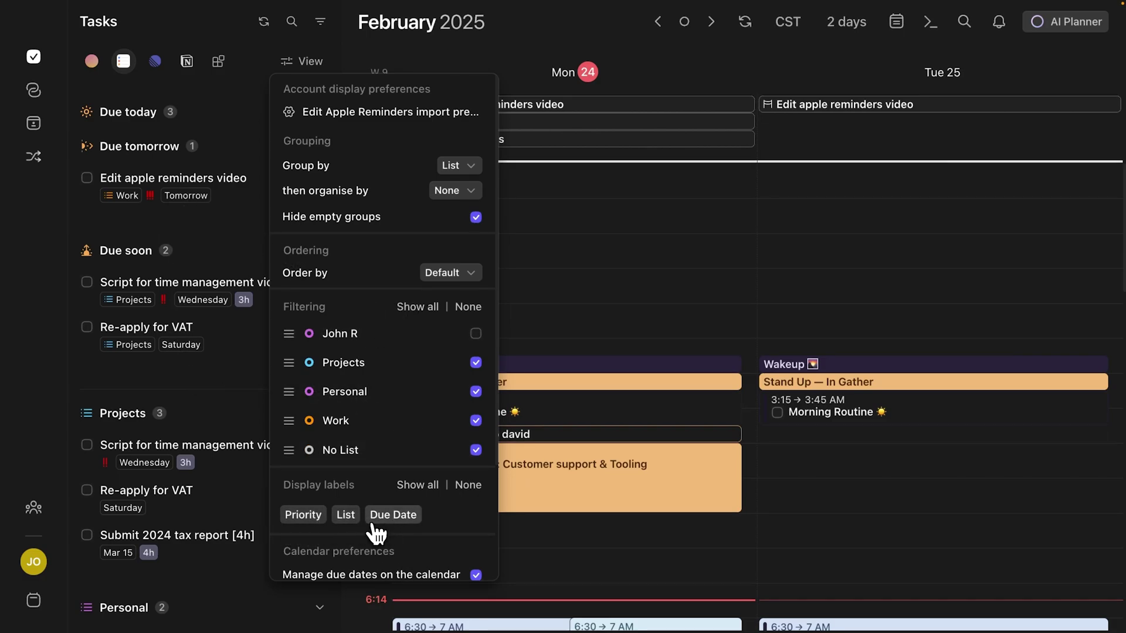
{"action": "scroll", "coordinate": [376, 534], "scroll_direction": "down", "scroll_amount": 3}
{"action": "left_click", "coordinate": [259, 80]}
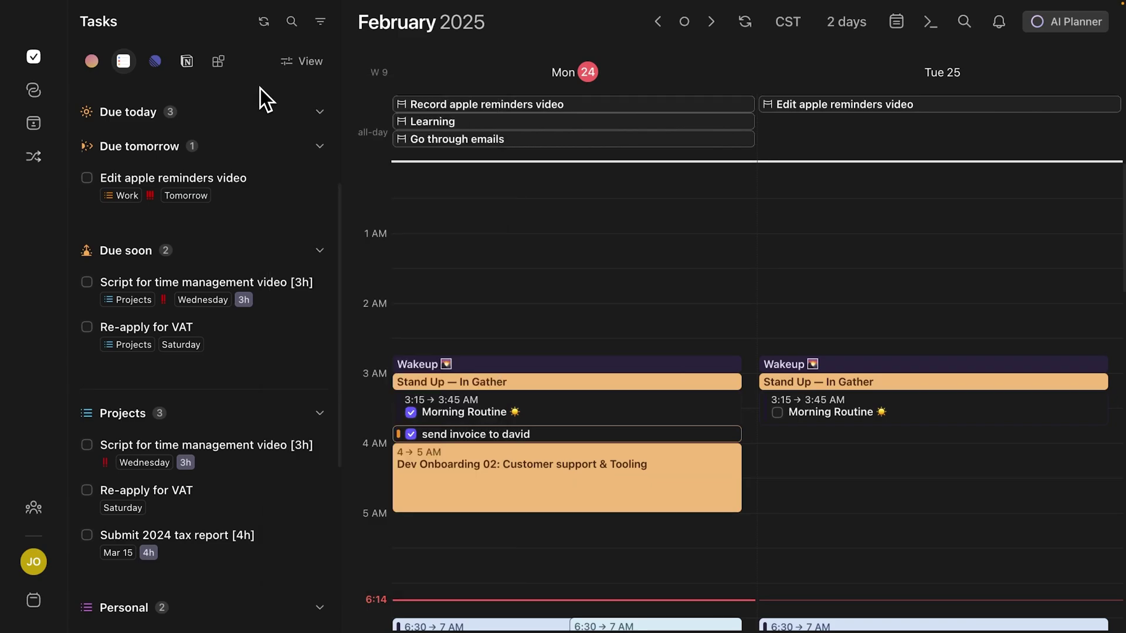
Show the issue-tracker account's tasks and expand the three In Progress issues
{"action": "scroll", "coordinate": [434, 323], "scroll_direction": "down", "scroll_amount": 3}
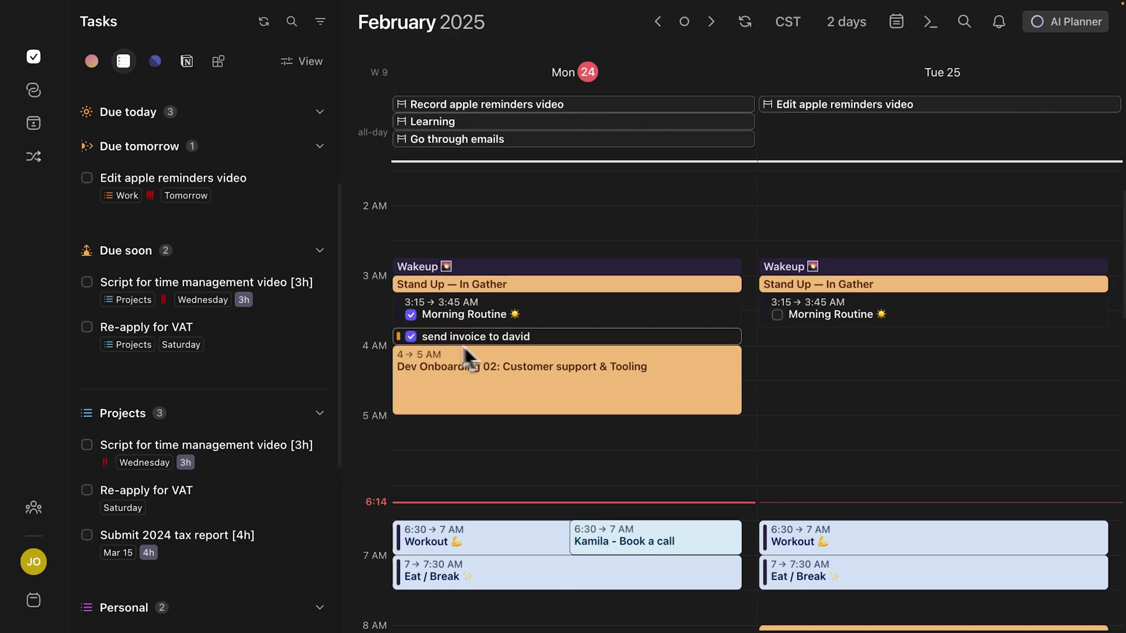
{"action": "scroll", "coordinate": [434, 350], "scroll_direction": "down", "scroll_amount": 1}
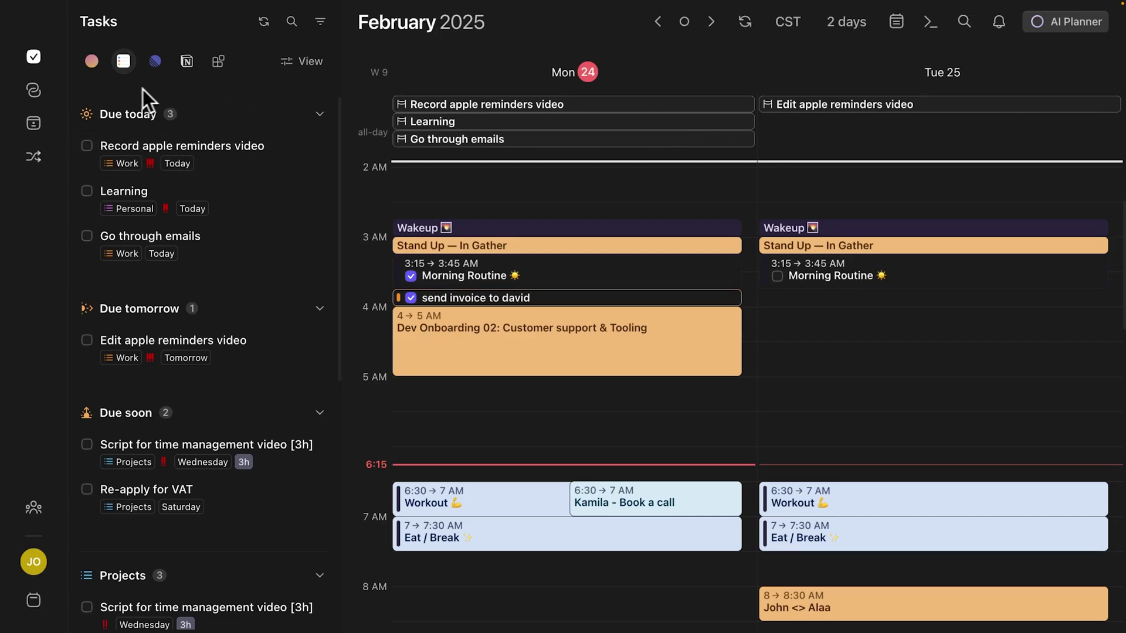
{"action": "left_click", "coordinate": [163, 65]}
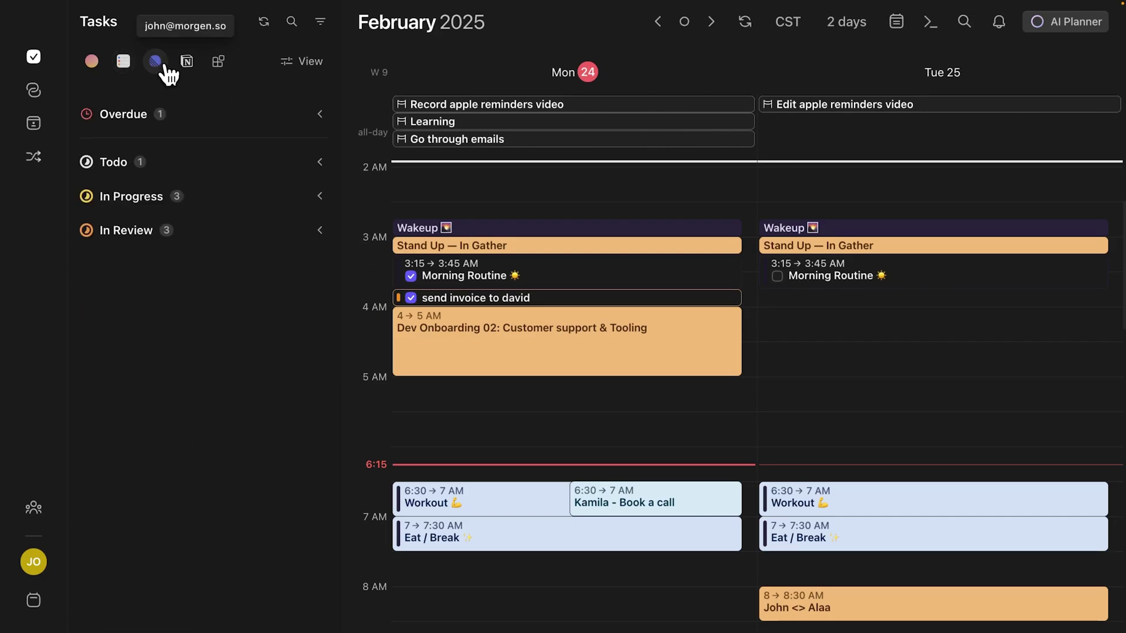
{"action": "left_click", "coordinate": [320, 196]}
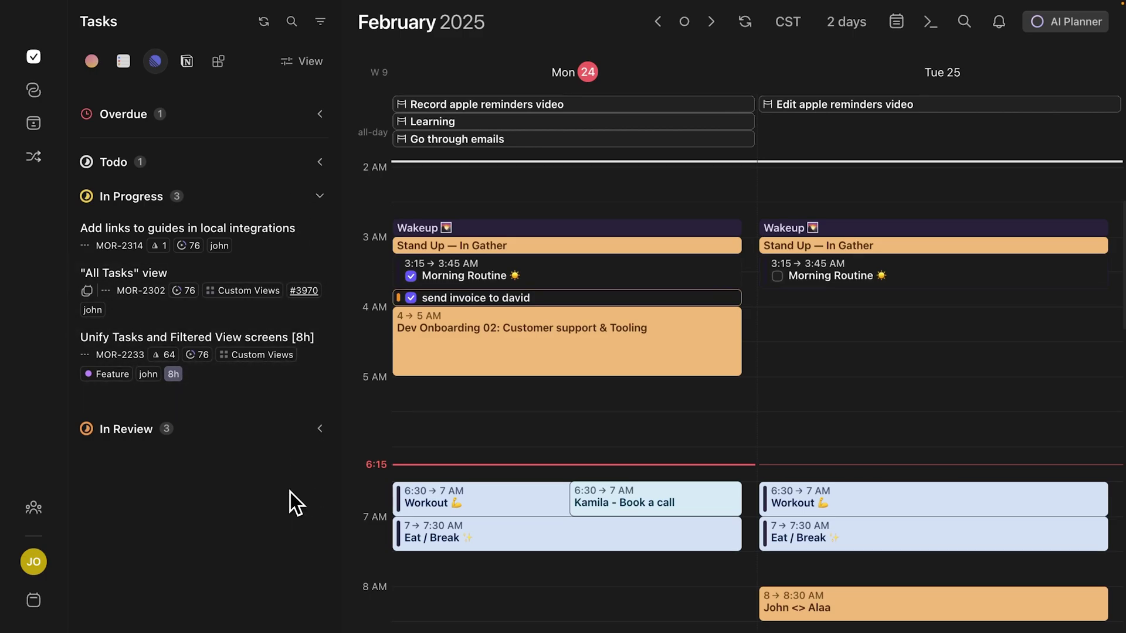
Filter the sidebar to Work-list reminders plus issues in the In Progress state
{"action": "left_click", "coordinate": [320, 21]}
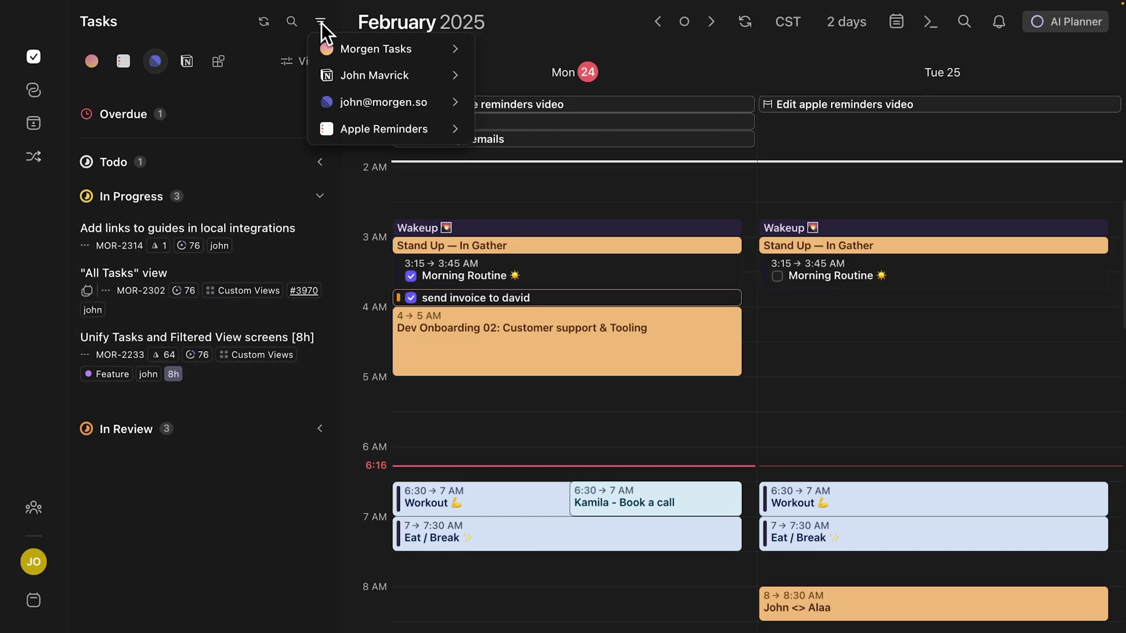
{"action": "mouse_move", "coordinate": [421, 139]}
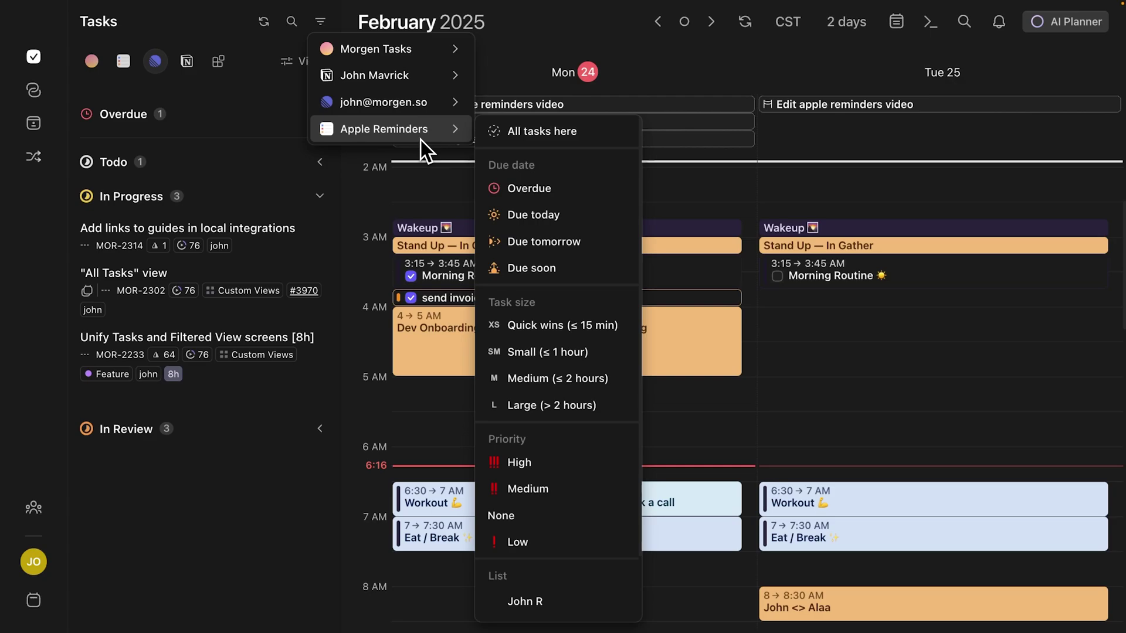
{"action": "scroll", "coordinate": [546, 270], "scroll_direction": "down", "scroll_amount": 3}
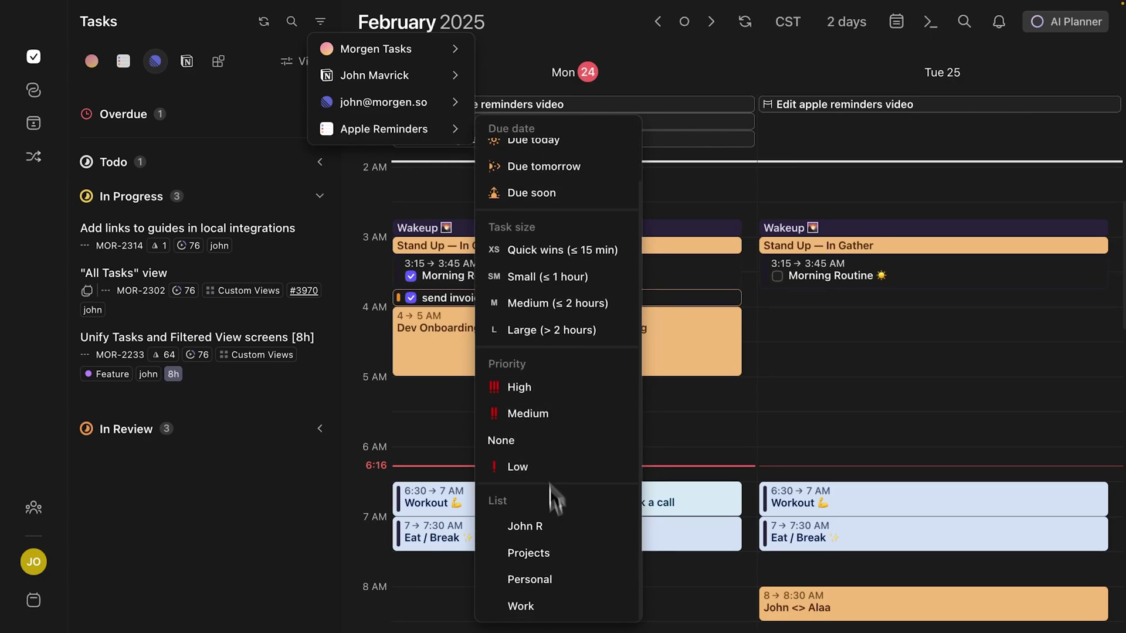
{"action": "left_click", "coordinate": [543, 603]}
{"action": "mouse_move", "coordinate": [447, 106]}
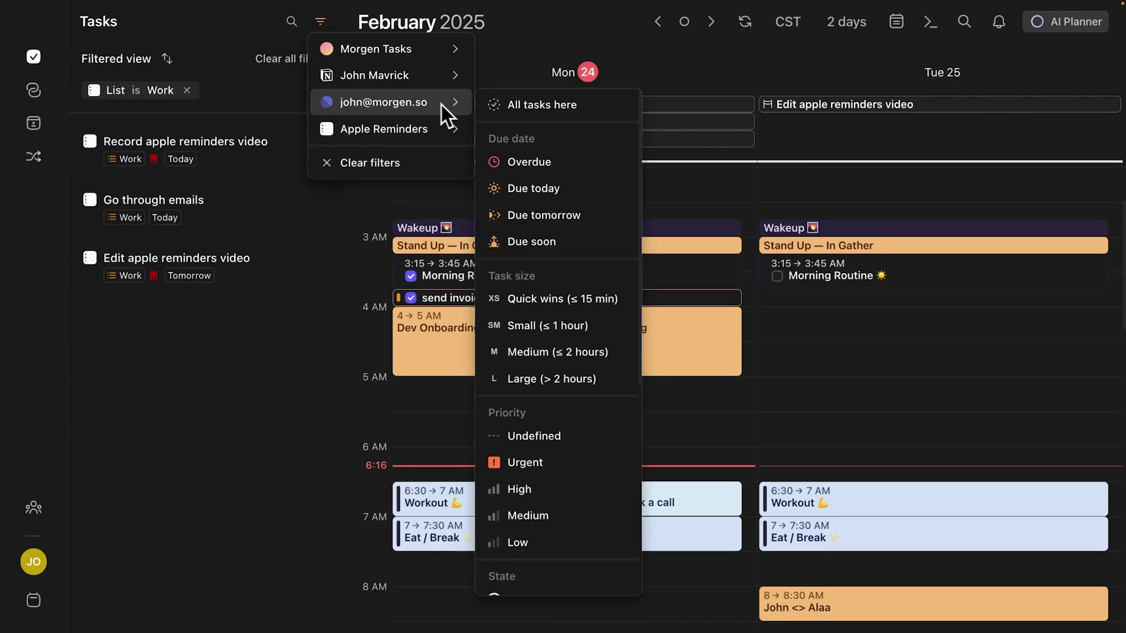
{"action": "scroll", "coordinate": [536, 461], "scroll_direction": "down", "scroll_amount": 3}
{"action": "scroll", "coordinate": [531, 504], "scroll_direction": "down", "scroll_amount": 4}
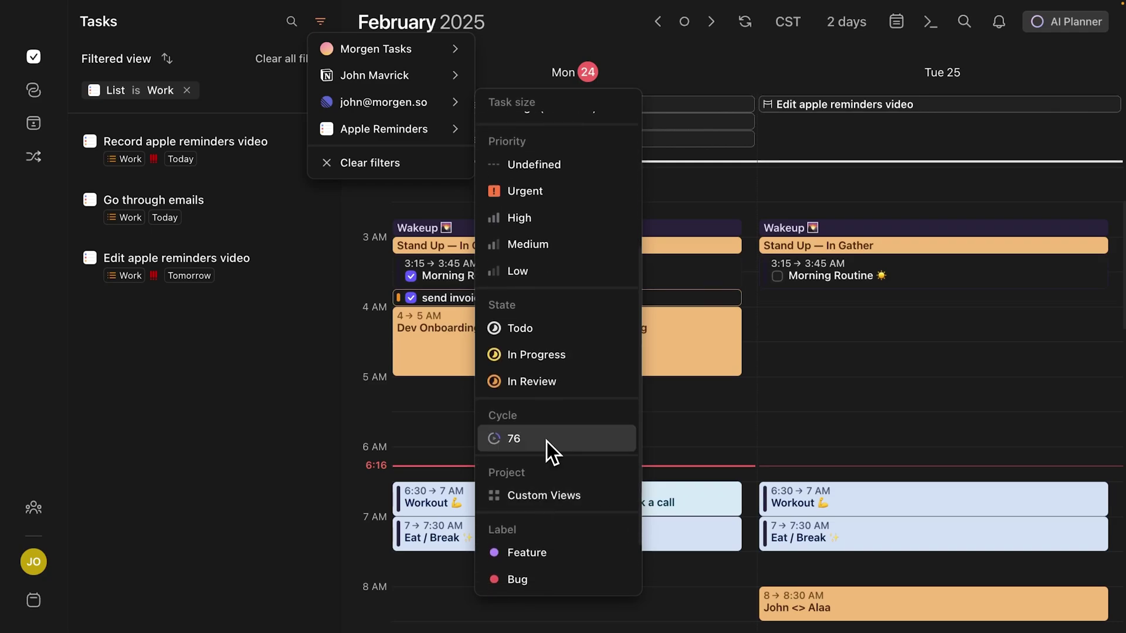
{"action": "scroll", "coordinate": [546, 442], "scroll_direction": "up", "scroll_amount": 2}
{"action": "left_click", "coordinate": [546, 442]}
{"action": "left_click", "coordinate": [233, 403]}
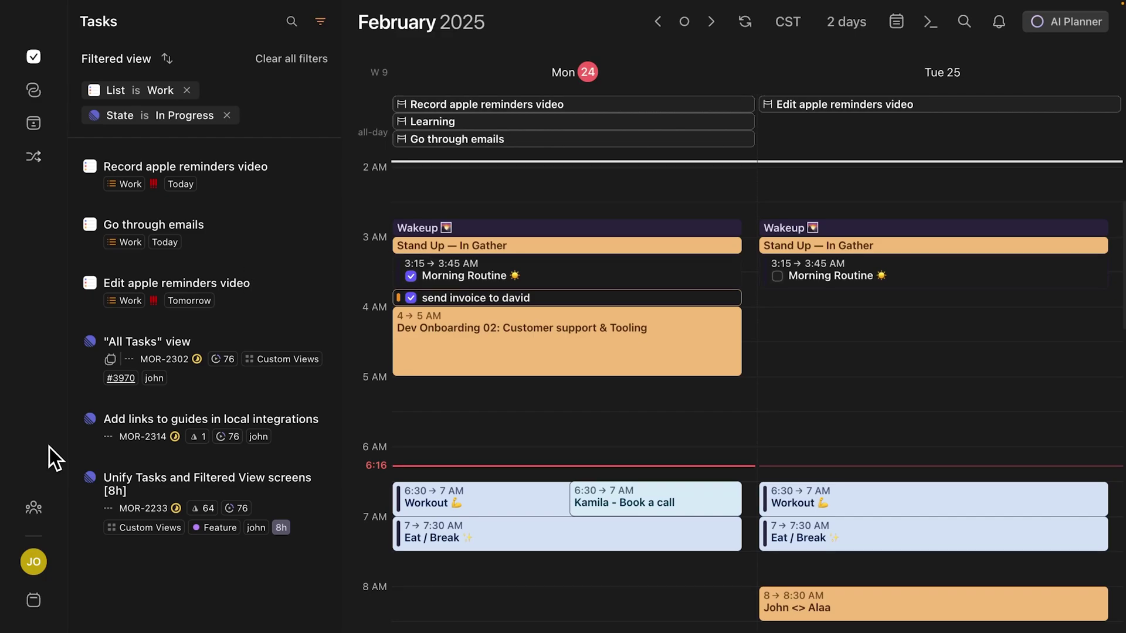
{"action": "left_click", "coordinate": [167, 58]}
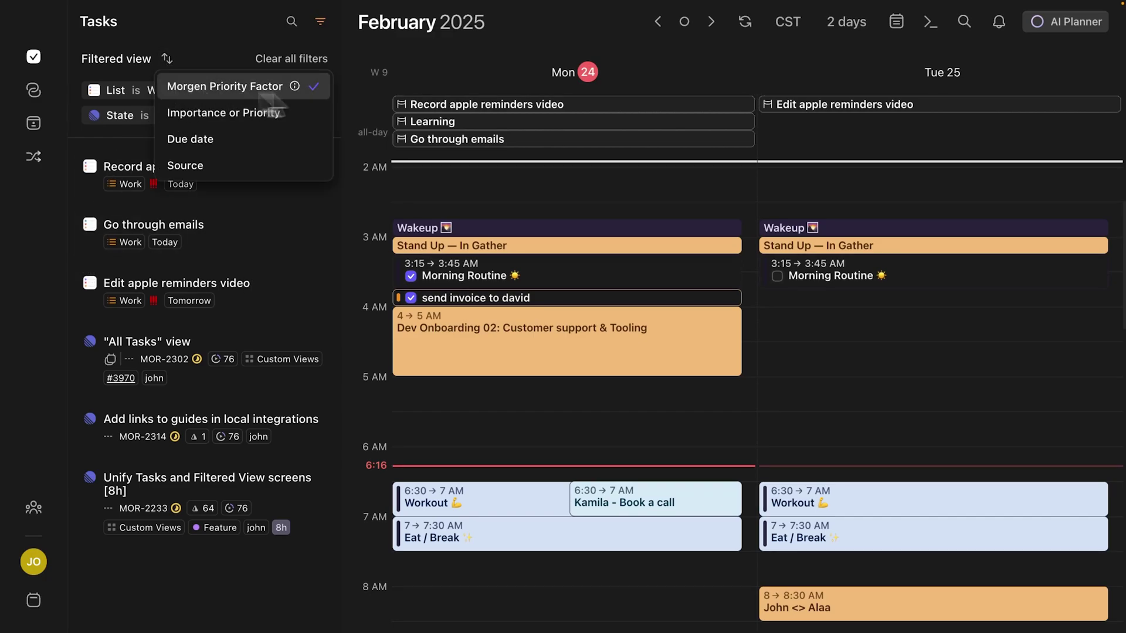
{"action": "mouse_move", "coordinate": [291, 90]}
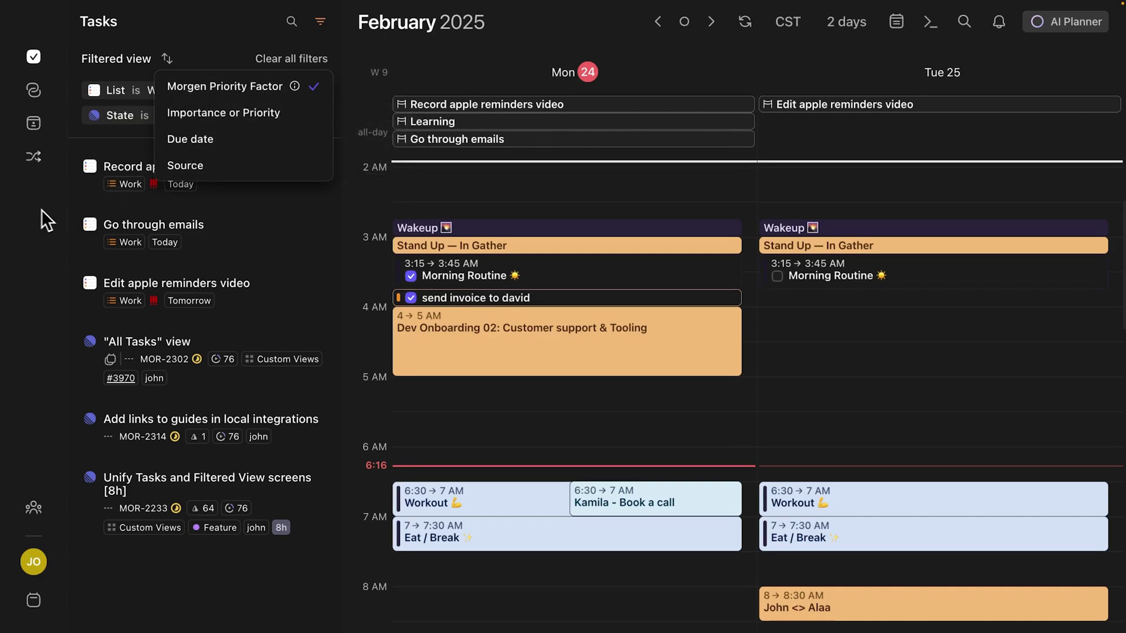
{"action": "left_click", "coordinate": [124, 202]}
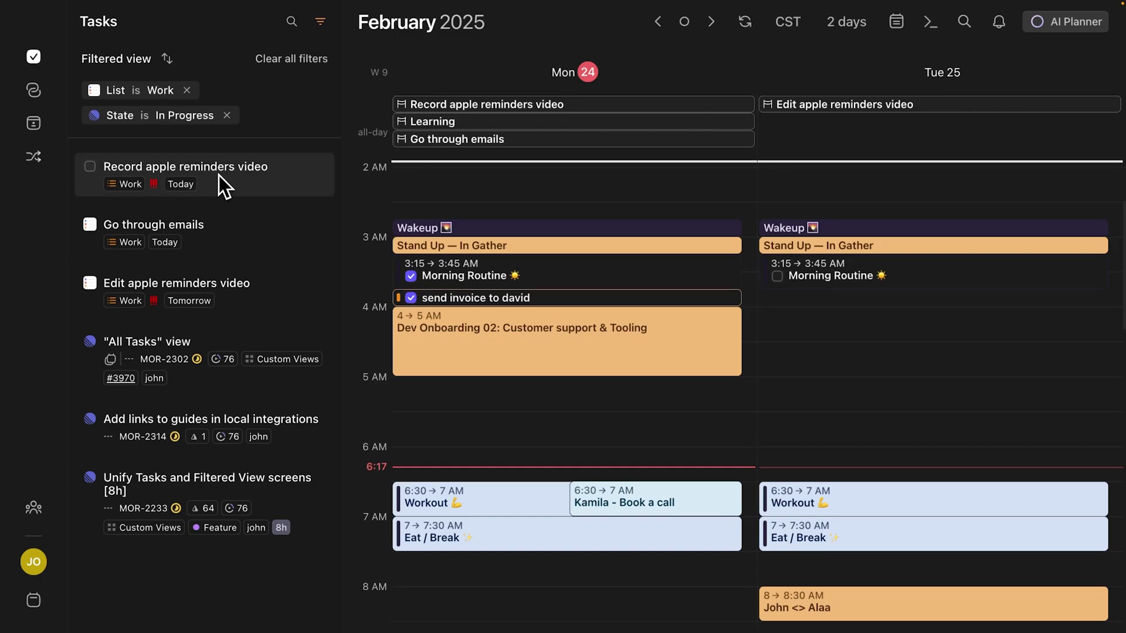
Time-block Record apple reminders video on Monday 5:15–6:30 AM
{"action": "left_click_drag", "start_coordinate": [219, 175], "coordinate": [497, 418]}
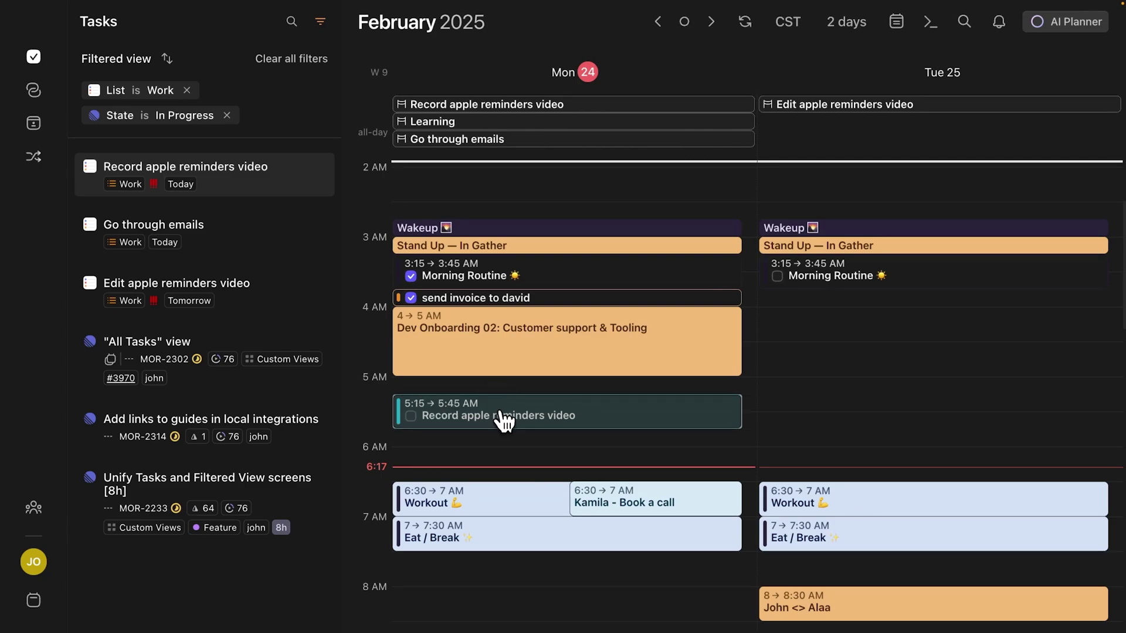
{"action": "left_click_drag", "start_coordinate": [469, 430], "coordinate": [485, 487]}
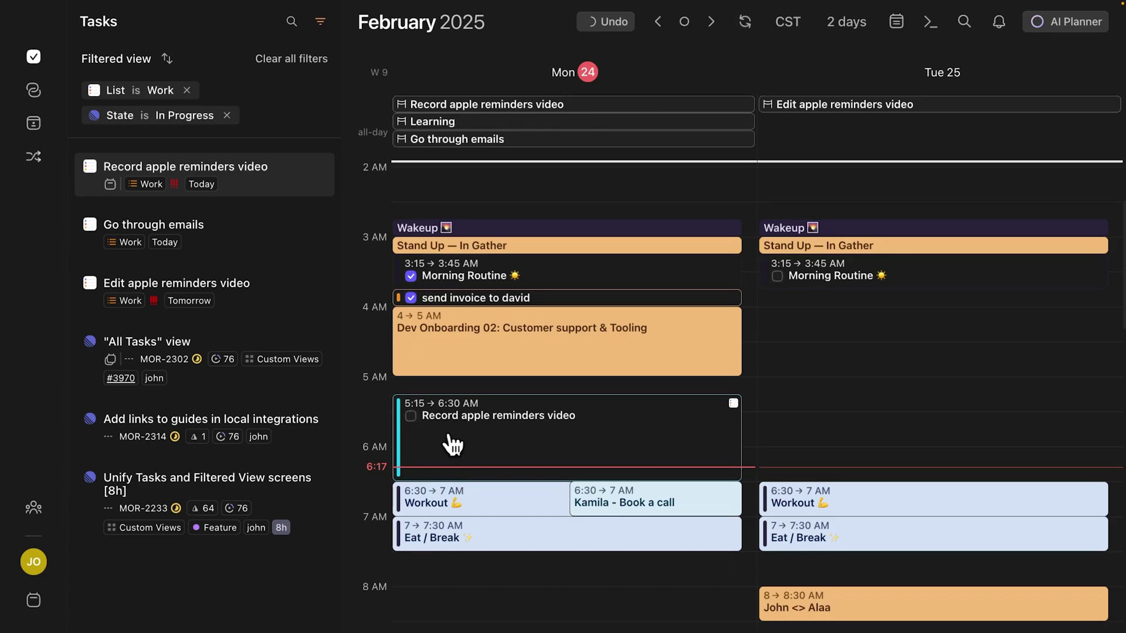
{"action": "scroll", "coordinate": [447, 476], "scroll_direction": "down", "scroll_amount": 1}
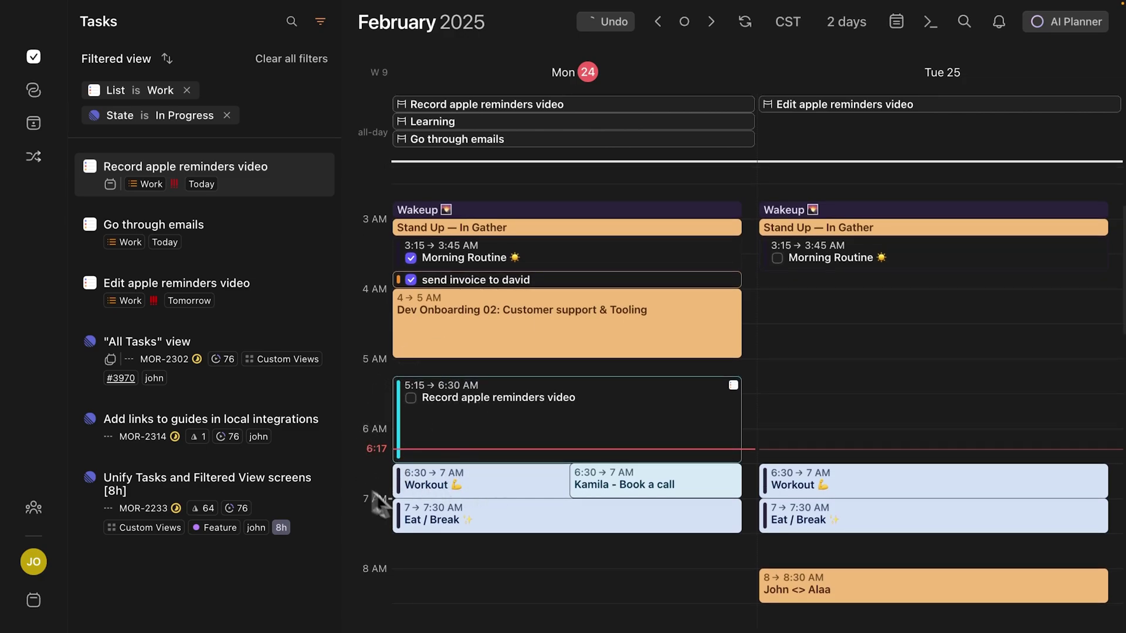
Assign the recording block to the Work calendar
{"action": "left_click", "coordinate": [454, 439]}
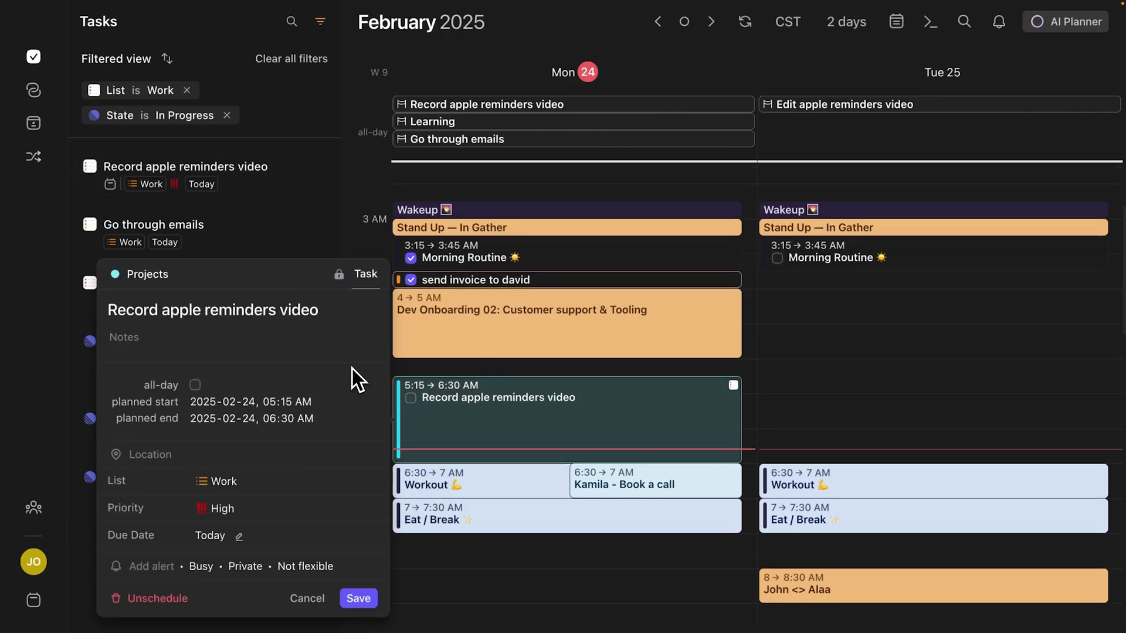
{"action": "left_click", "coordinate": [138, 277]}
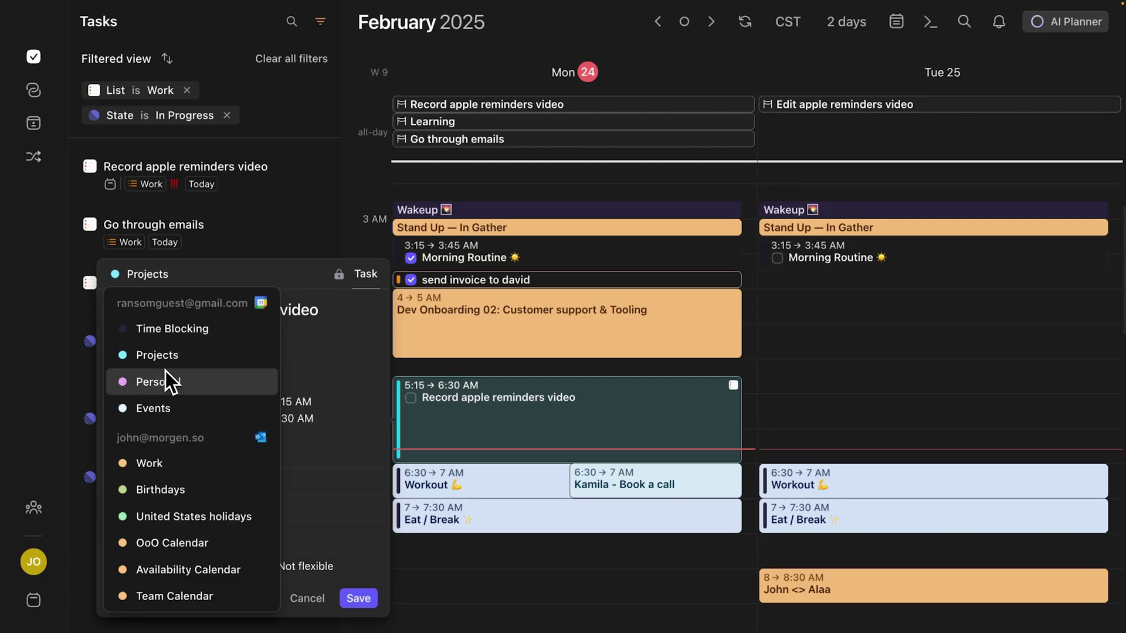
{"action": "left_click", "coordinate": [170, 469]}
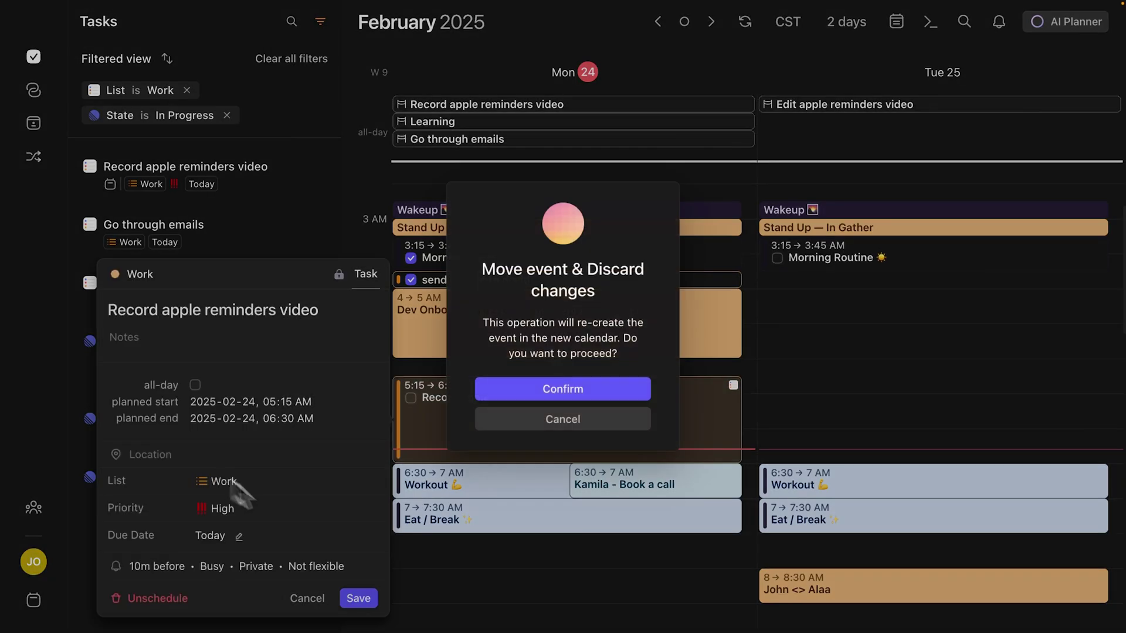
{"action": "left_click", "coordinate": [531, 418]}
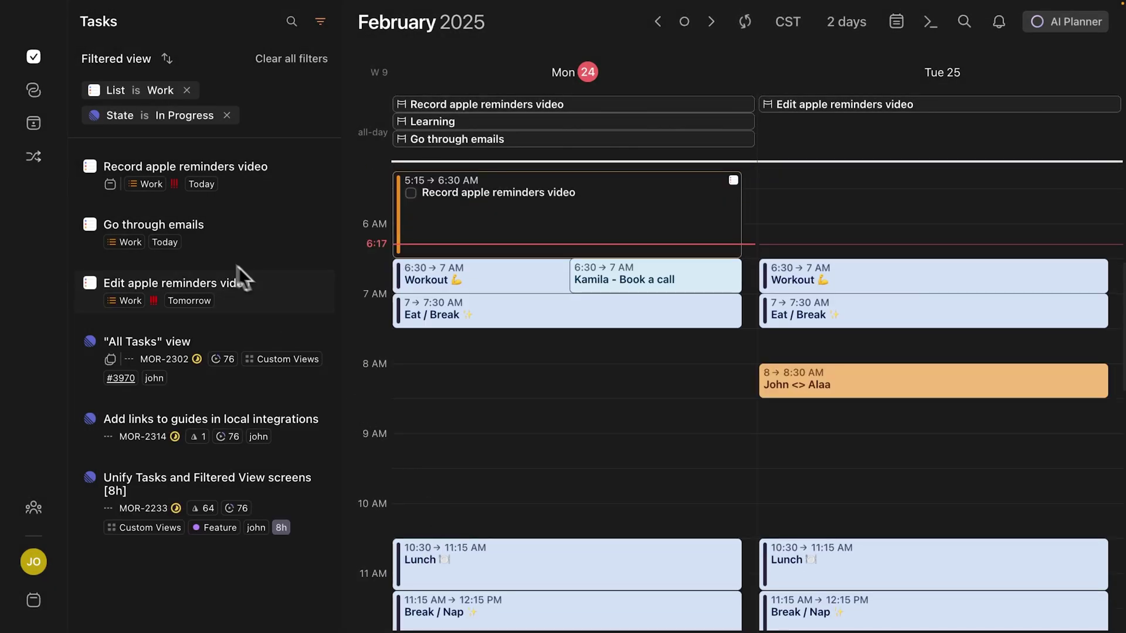
Schedule Go through emails on Monday 8–8:30 AM and set its calendar
{"action": "left_click_drag", "start_coordinate": [210, 233], "coordinate": [419, 379]}
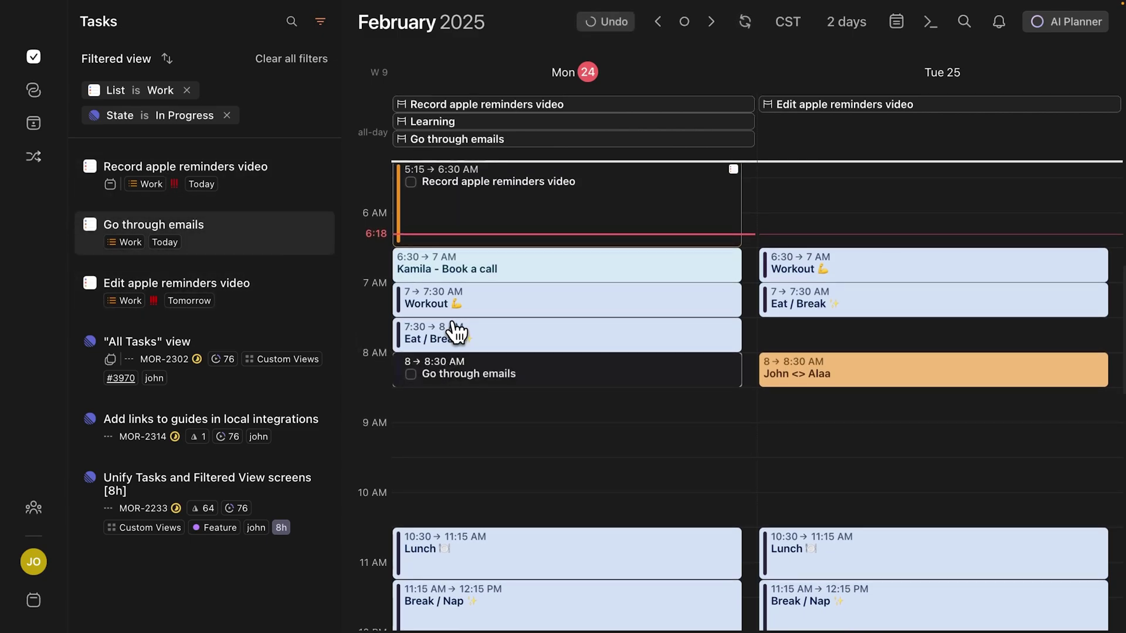
{"action": "left_click", "coordinate": [463, 370]}
{"action": "left_click", "coordinate": [144, 290]}
{"action": "left_click", "coordinate": [446, 379]}
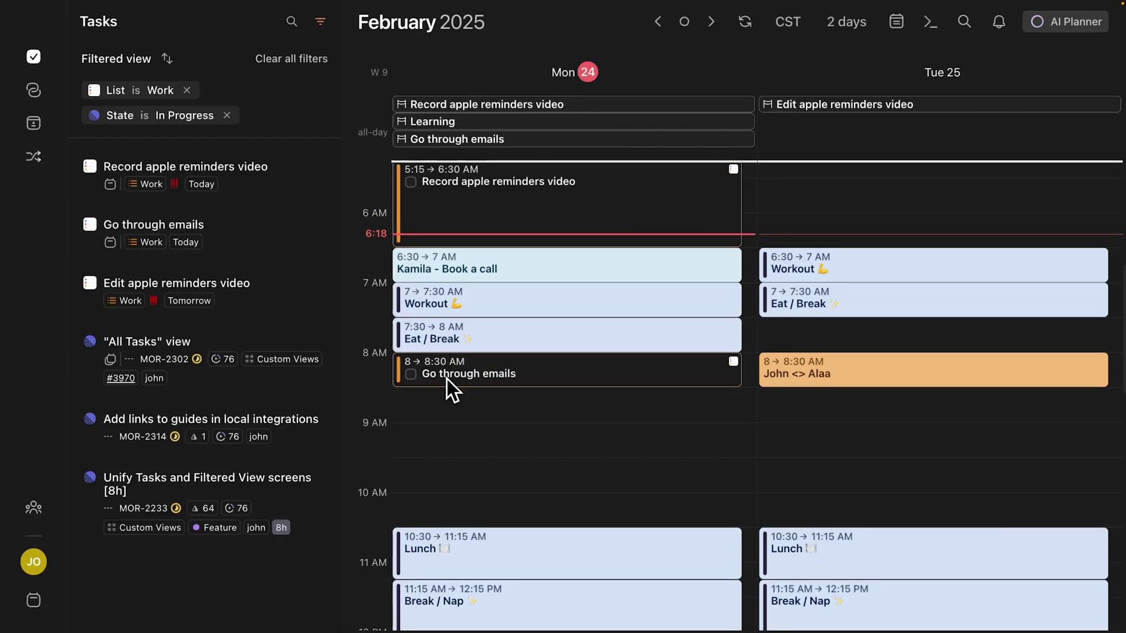
{"action": "scroll", "coordinate": [447, 379], "scroll_direction": "down", "scroll_amount": 1}
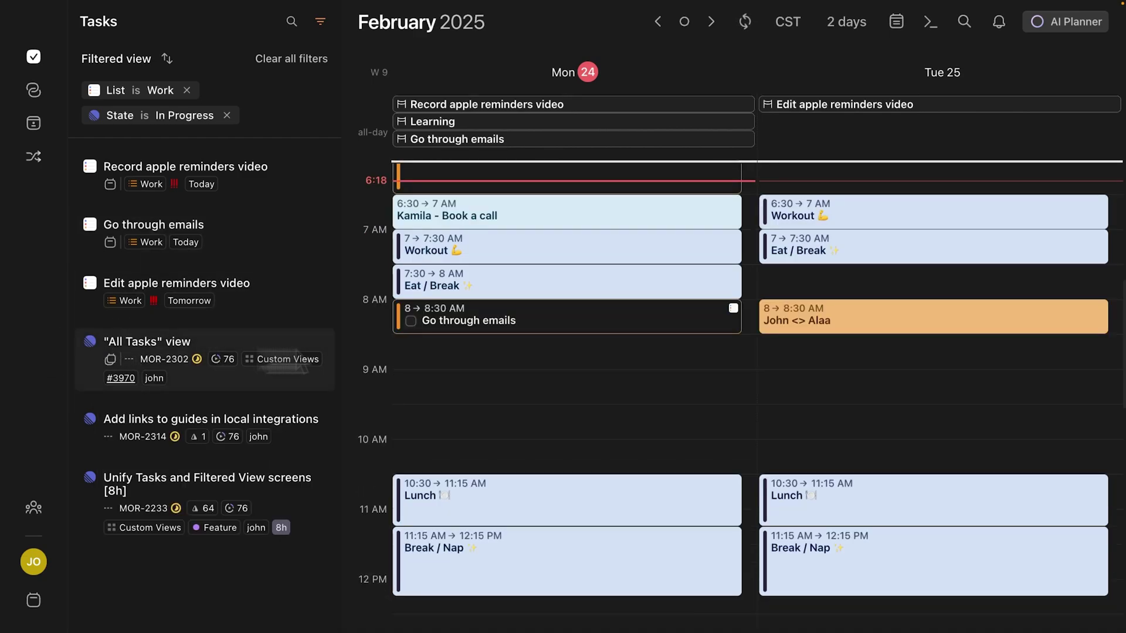
{"action": "scroll", "coordinate": [463, 203], "scroll_direction": "up", "scroll_amount": 1}
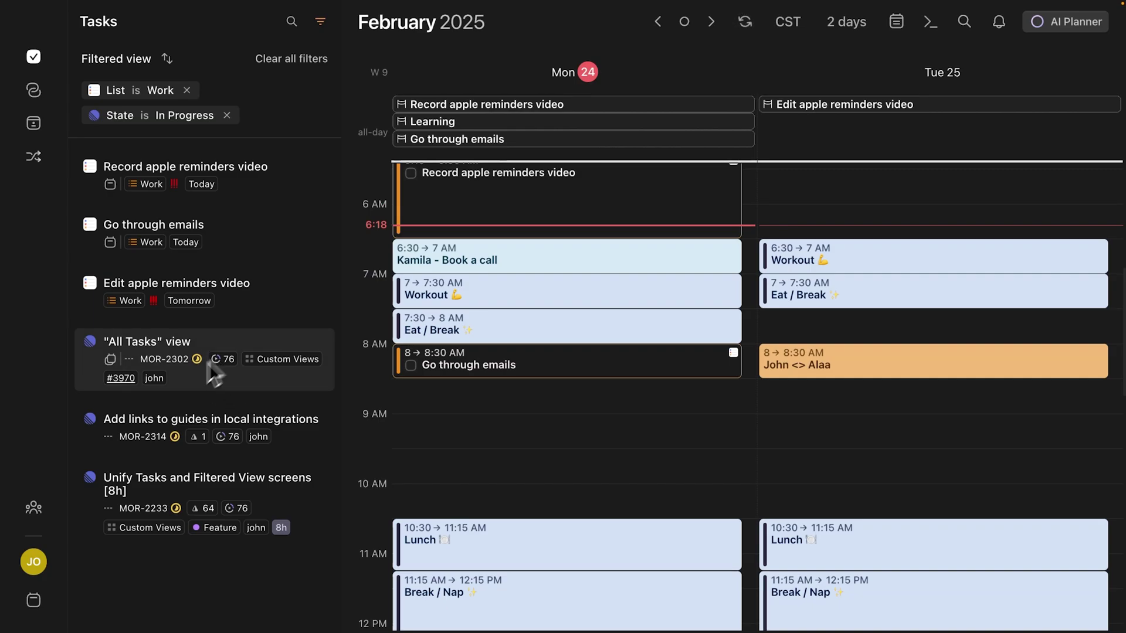
Schedule Add links to guides at 8:30 AM and "All Tasks" view 9–10:30 AM Monday
{"action": "left_click_drag", "start_coordinate": [171, 421], "coordinate": [456, 394]}
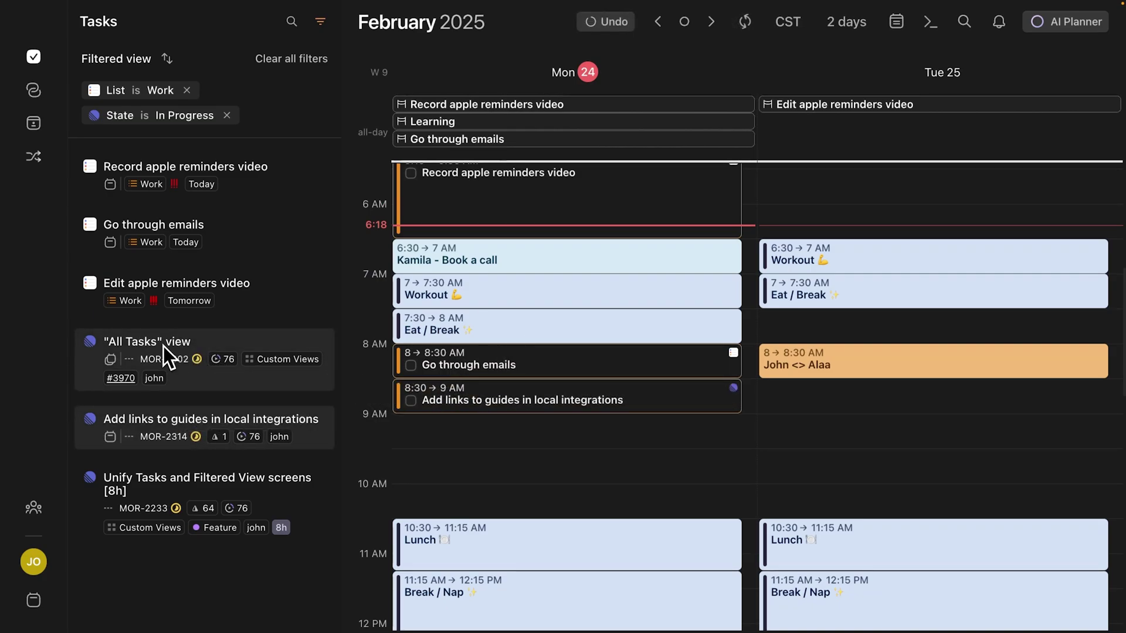
{"action": "left_click_drag", "start_coordinate": [160, 352], "coordinate": [467, 522]}
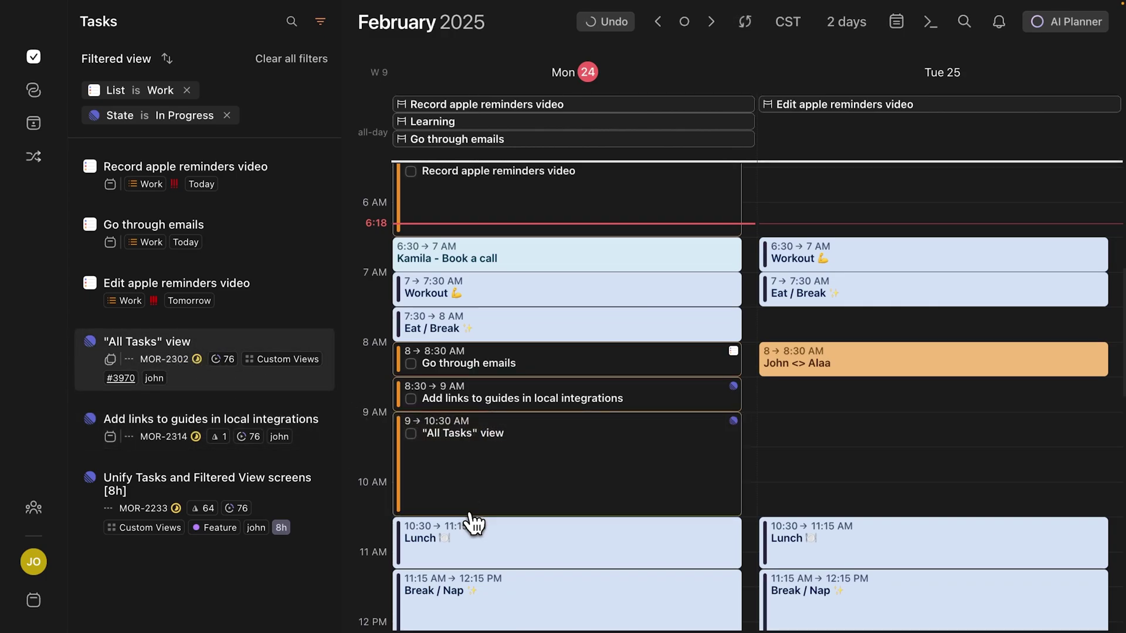
{"action": "scroll", "coordinate": [465, 453], "scroll_direction": "down", "scroll_amount": 4}
{"action": "scroll", "coordinate": [466, 452], "scroll_direction": "down", "scroll_amount": 1}
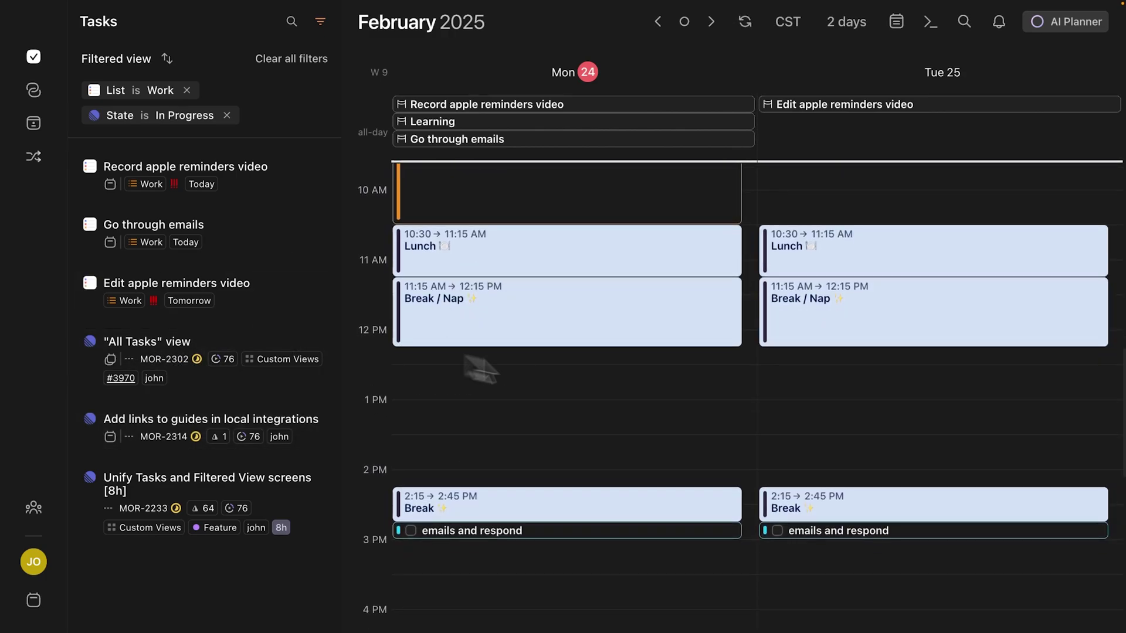
Clear filters, then schedule Clean desk 12:15–12:45 and Learning 12:45–1:45 on Monday
{"action": "left_click", "coordinate": [297, 61]}
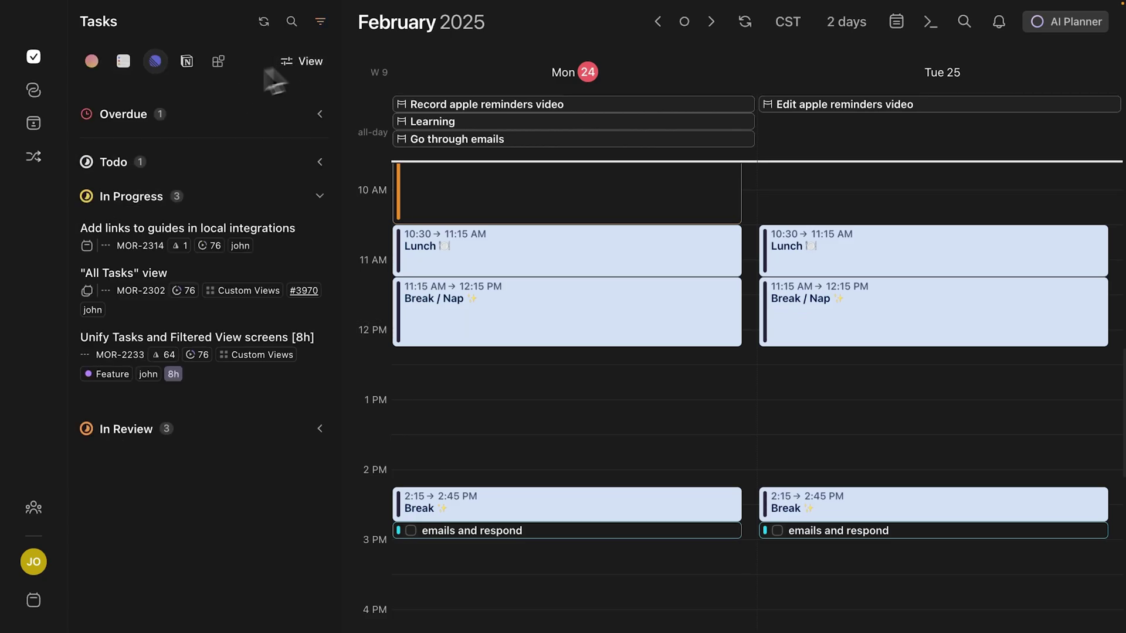
{"action": "left_click", "coordinate": [123, 61]}
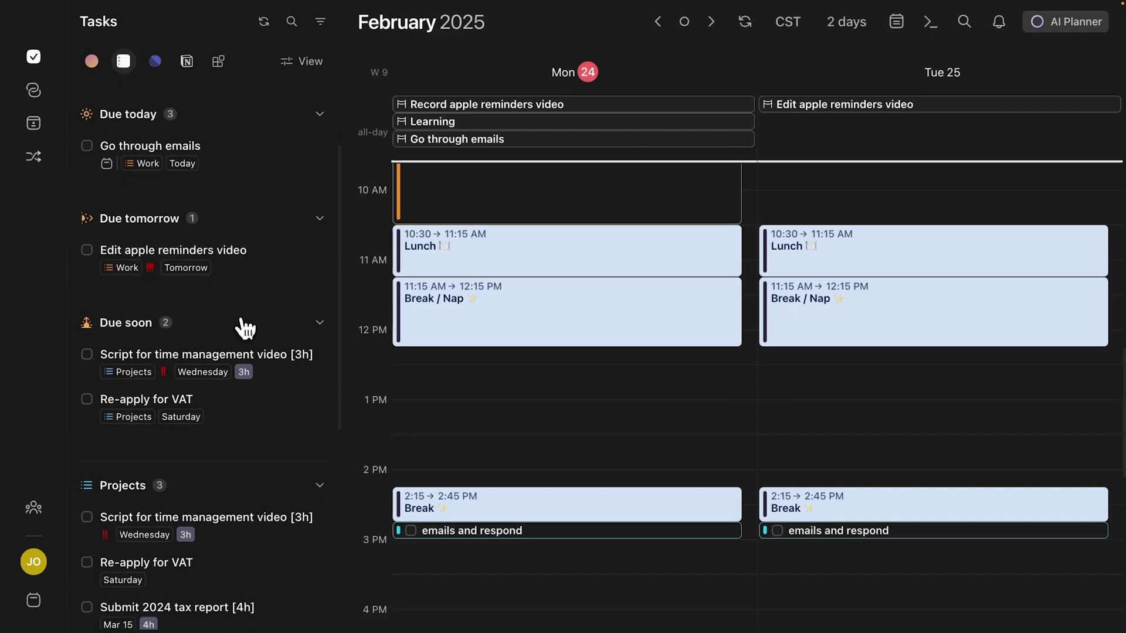
{"action": "scroll", "coordinate": [246, 328], "scroll_direction": "down", "scroll_amount": 6}
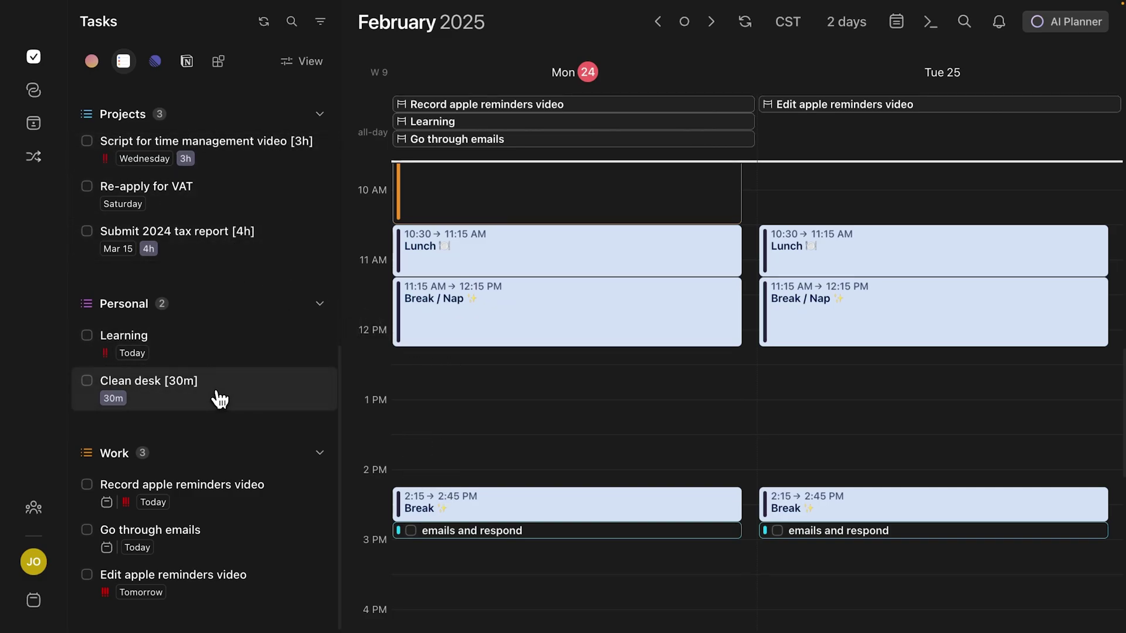
{"action": "left_click_drag", "start_coordinate": [217, 395], "coordinate": [447, 371]}
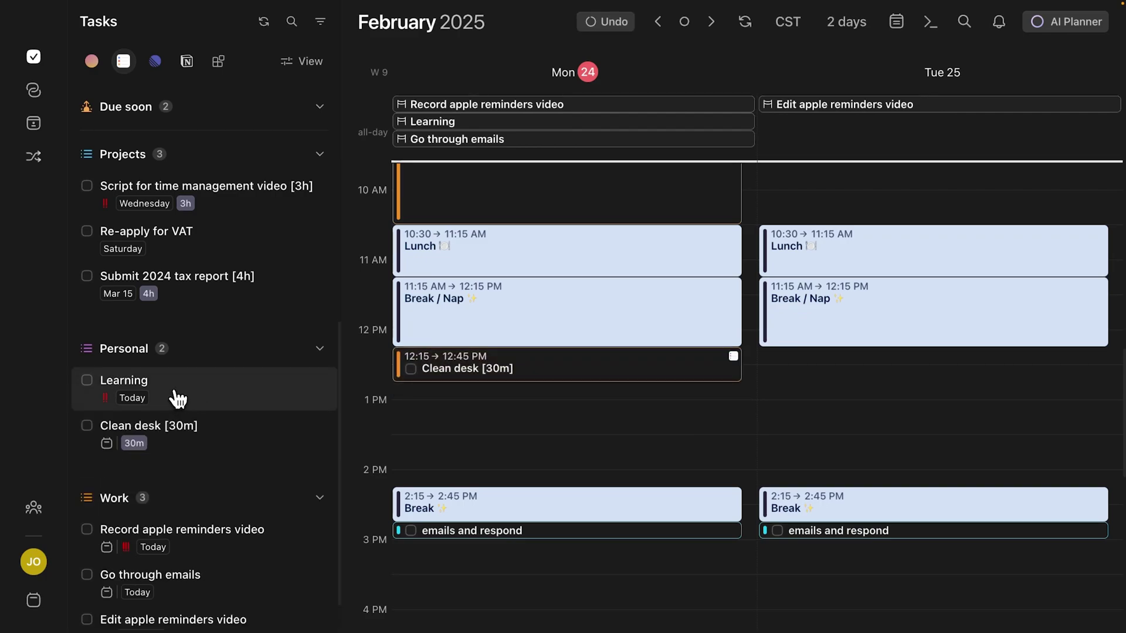
{"action": "left_click_drag", "start_coordinate": [176, 394], "coordinate": [504, 404]}
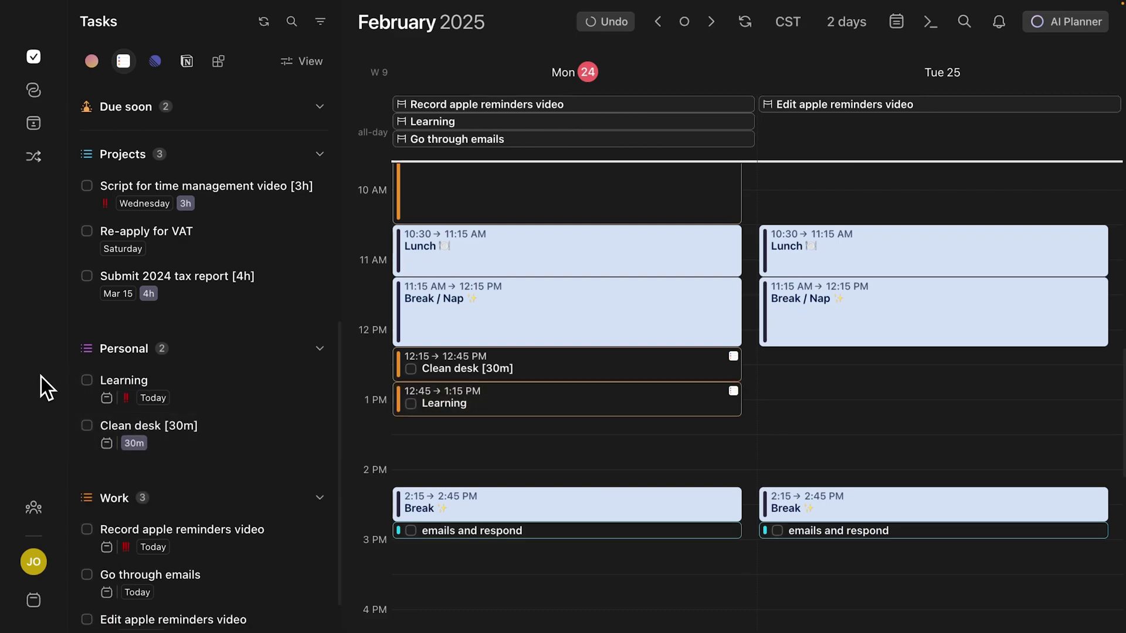
{"action": "scroll", "coordinate": [411, 463], "scroll_direction": "down", "scroll_amount": 5}
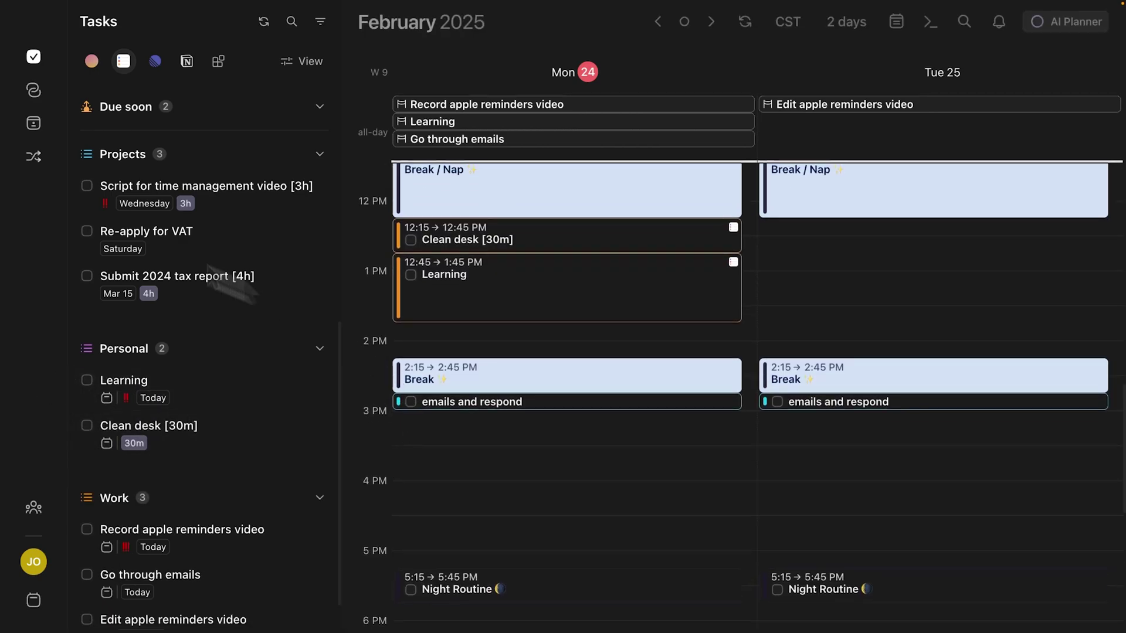
Block Script for time management video on Monday from 3 to 5:15 PM
{"action": "left_click_drag", "start_coordinate": [234, 202], "coordinate": [470, 431]}
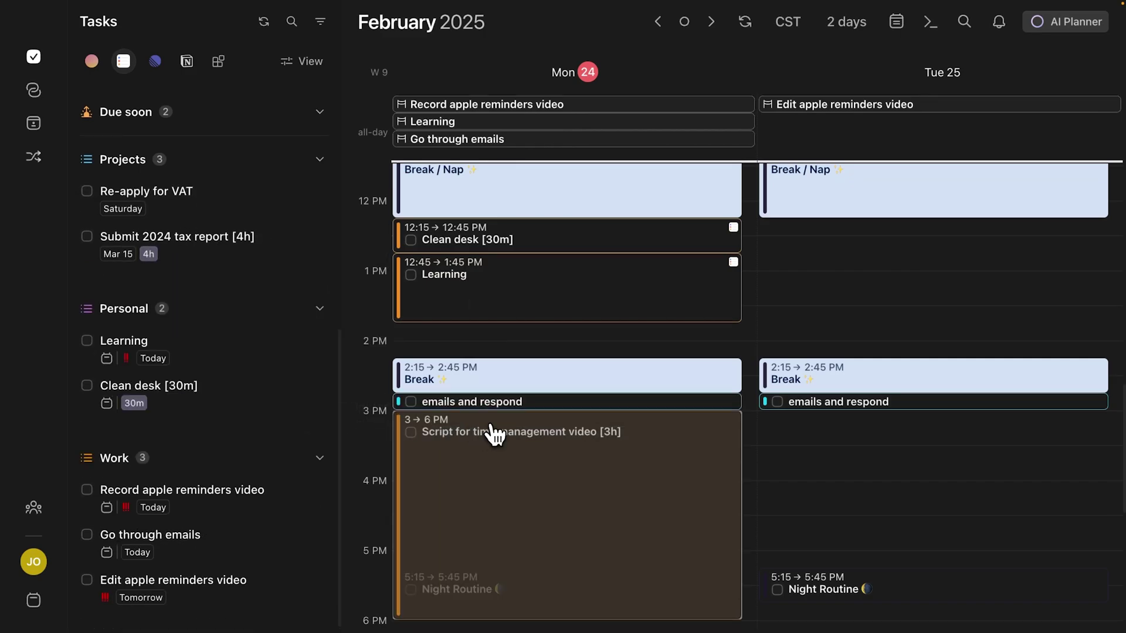
{"action": "left_click_drag", "start_coordinate": [495, 434], "coordinate": [482, 432]}
{"action": "scroll", "coordinate": [463, 481], "scroll_direction": "down", "scroll_amount": 3}
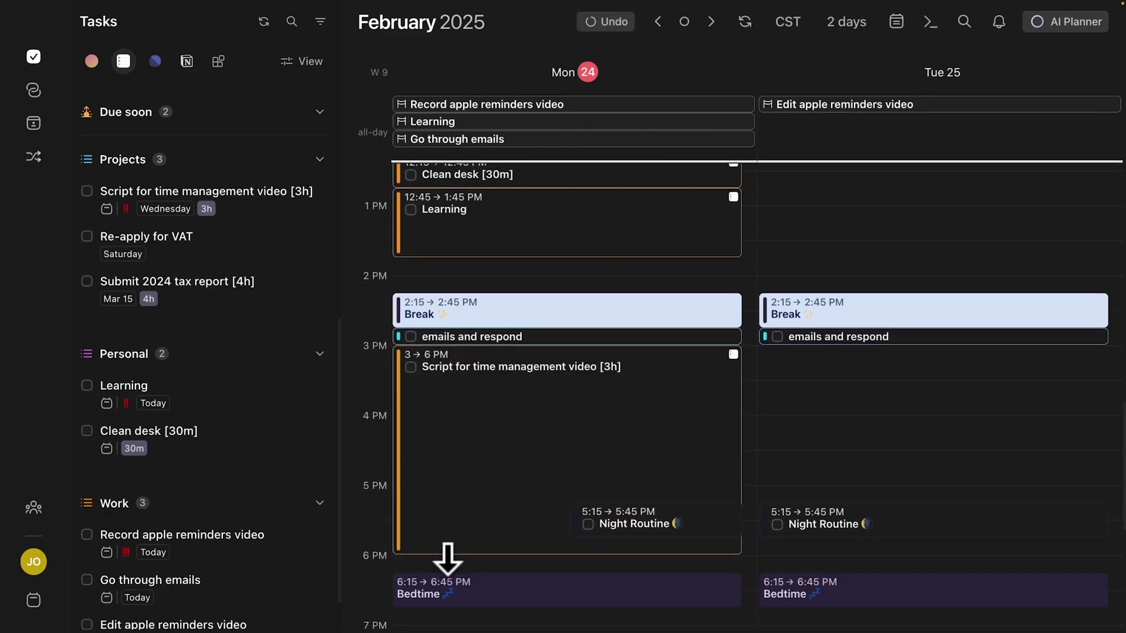
{"action": "left_click_drag", "start_coordinate": [447, 554], "coordinate": [466, 503]}
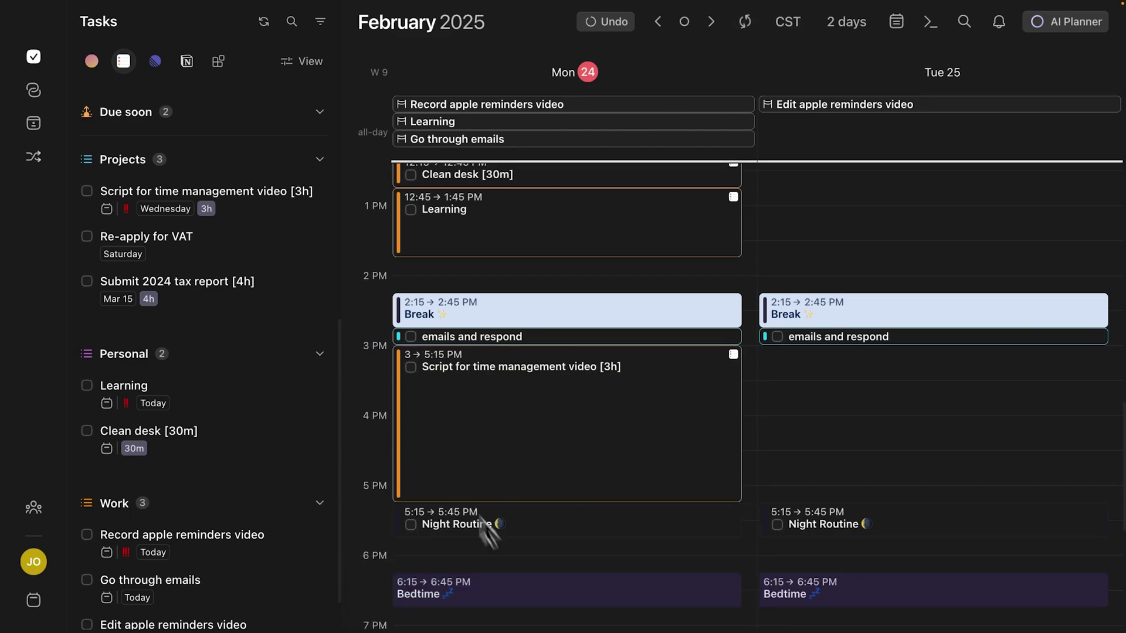
{"action": "scroll", "coordinate": [364, 504], "scroll_direction": "down", "scroll_amount": 1}
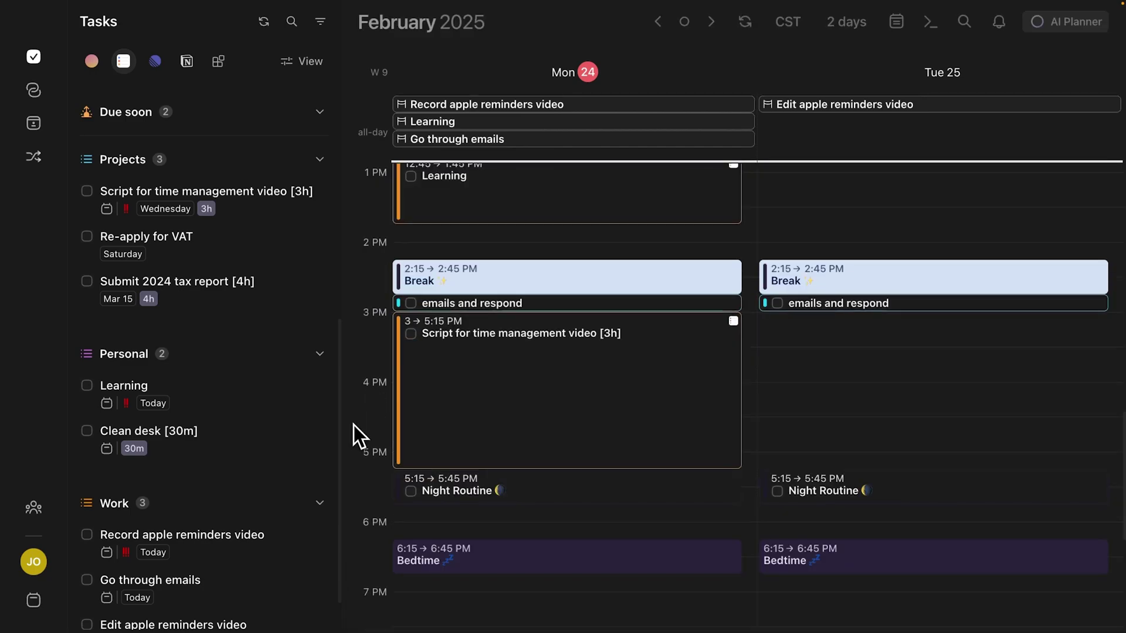
{"action": "scroll", "coordinate": [355, 421], "scroll_direction": "up", "scroll_amount": 1}
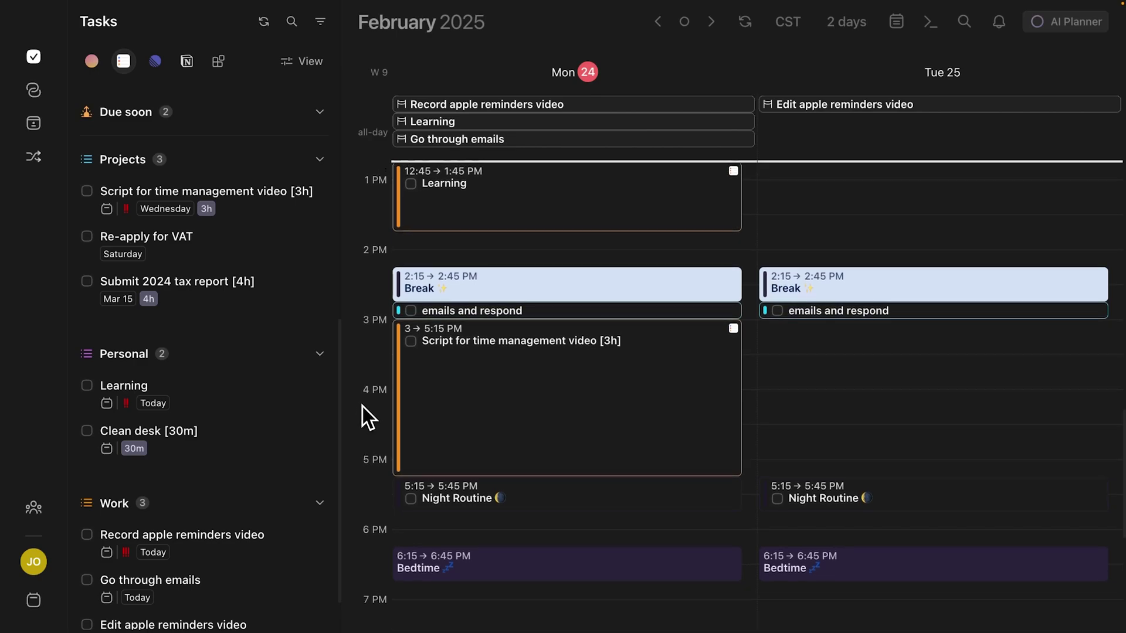
{"action": "scroll", "coordinate": [387, 381], "scroll_direction": "up", "scroll_amount": 6}
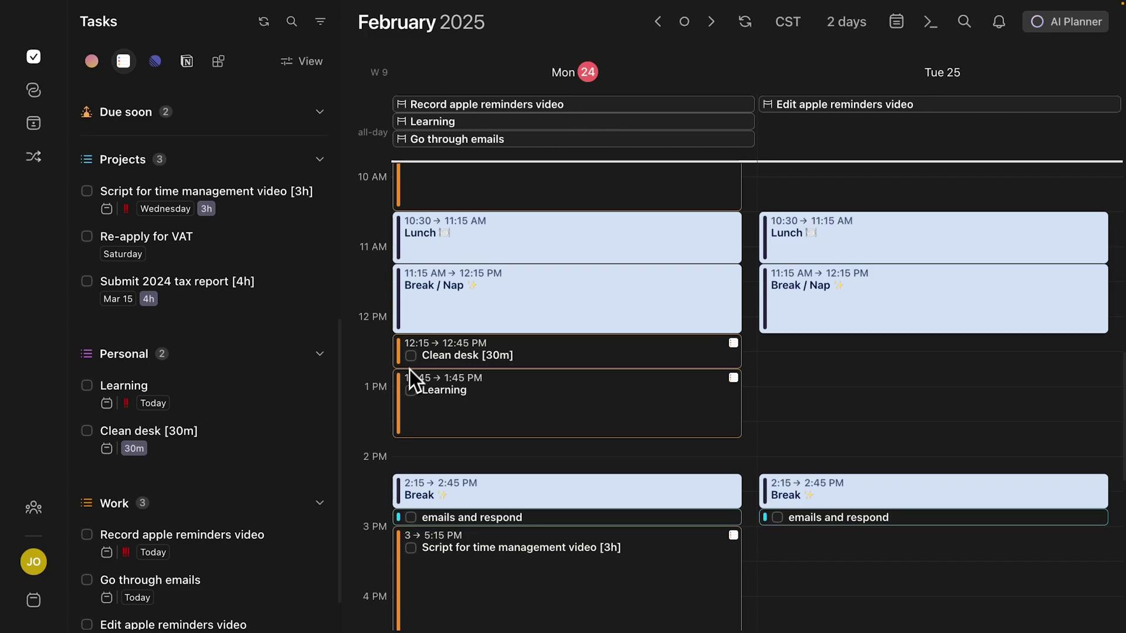
Confirm in Reminders' Completed list that Record apple reminders video was completed today at 6:22 AM
{"action": "scroll", "coordinate": [410, 370], "scroll_direction": "up", "scroll_amount": 12}
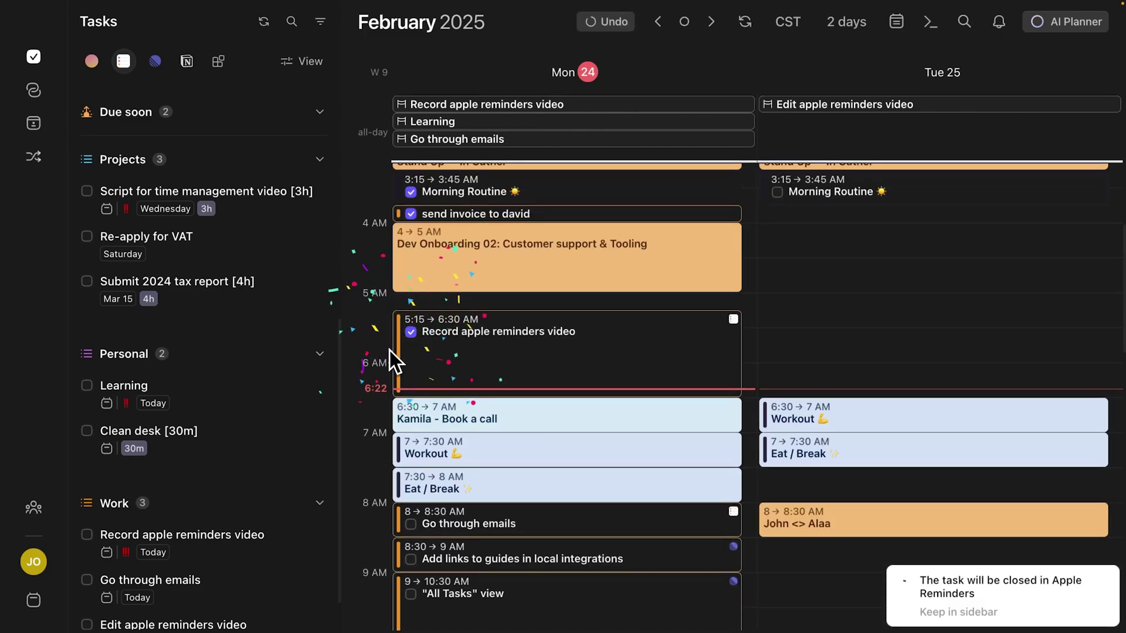
{"action": "scroll", "coordinate": [404, 346], "scroll_direction": "down", "scroll_amount": 4}
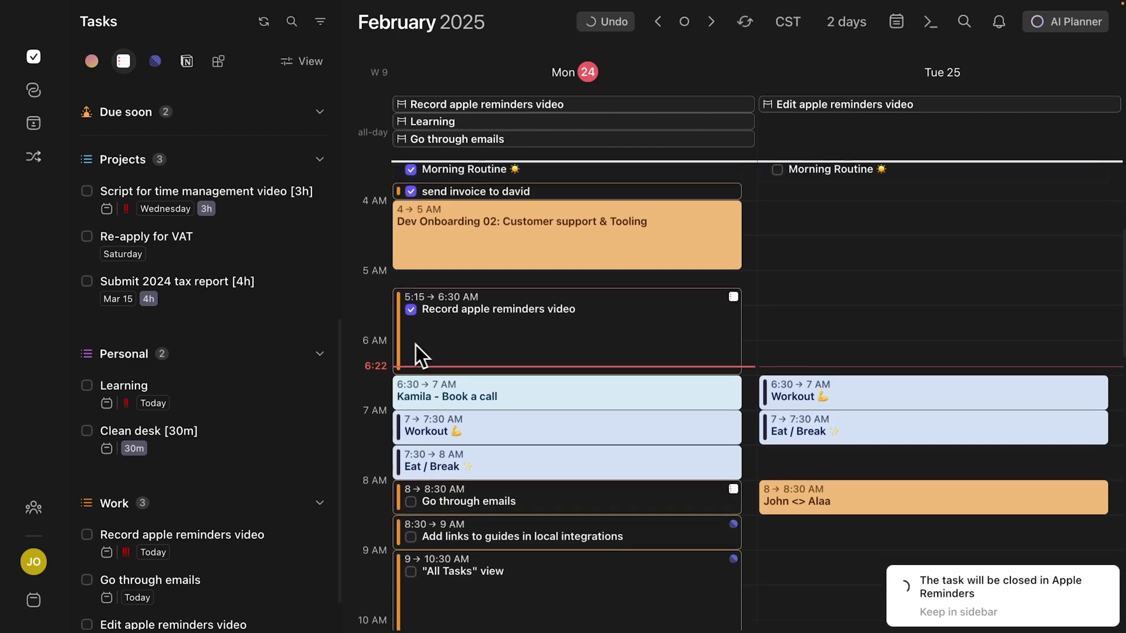
{"action": "scroll", "coordinate": [364, 422], "scroll_direction": "down", "scroll_amount": 12}
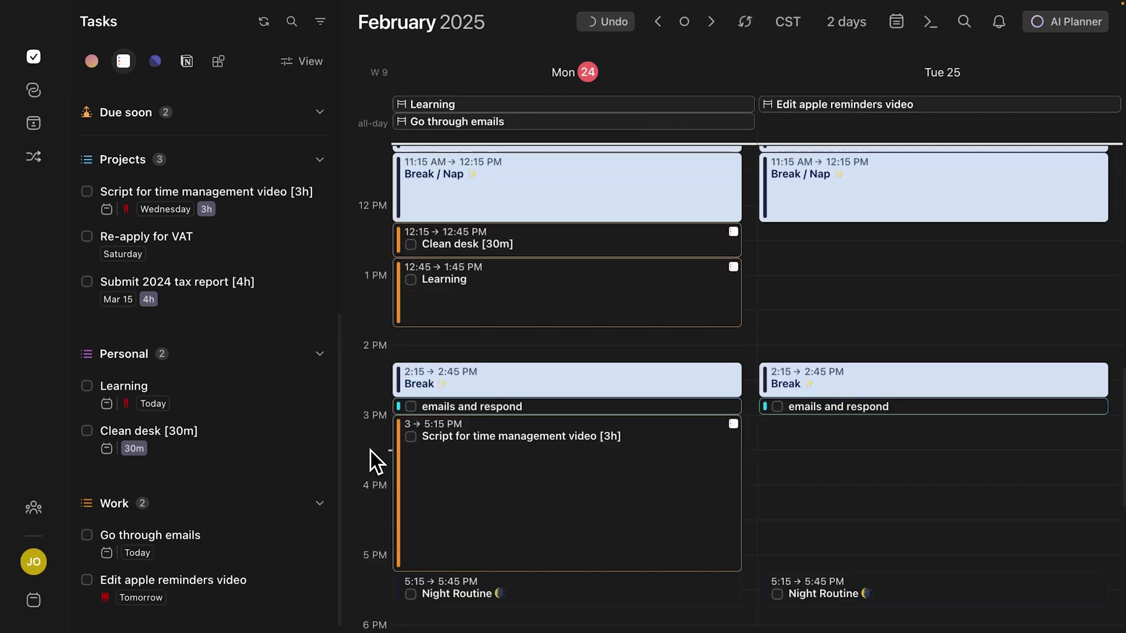
{"action": "key", "text": "super+Tab"}
{"action": "left_click", "coordinate": [372, 437]}
{"action": "left_click", "coordinate": [125, 193]}
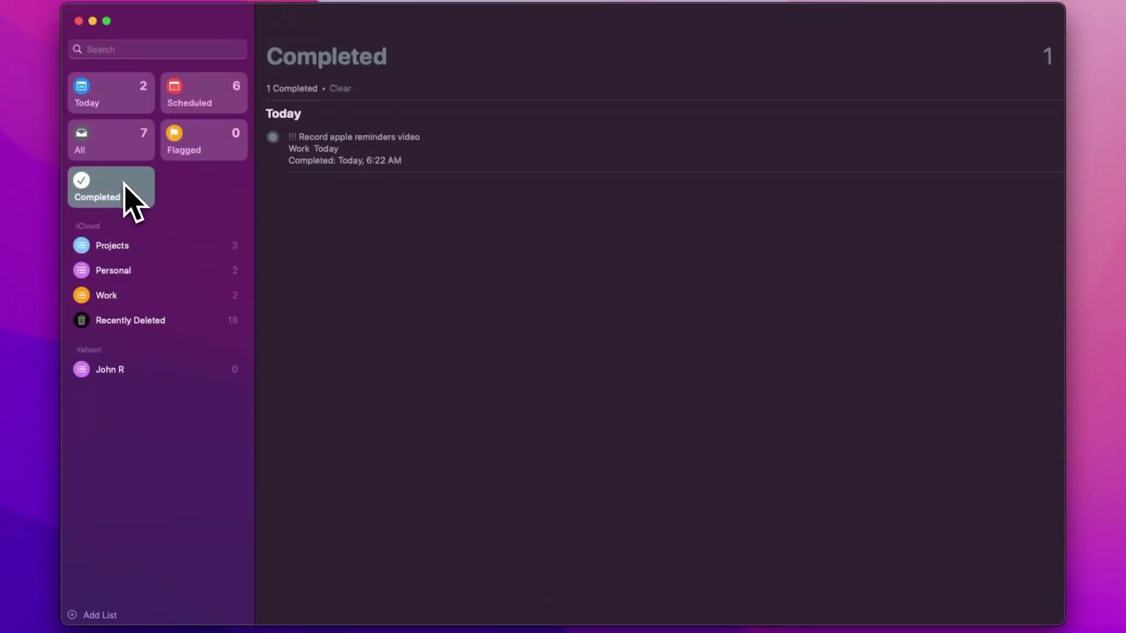
{"action": "left_click", "coordinate": [299, 138]}
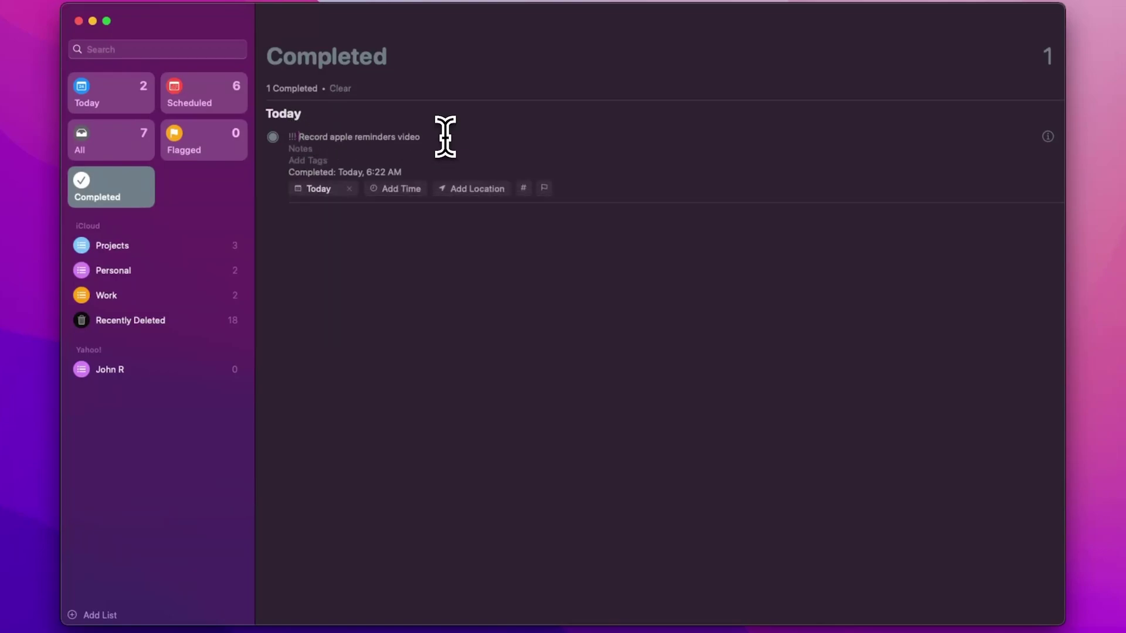
{"action": "key", "text": "super+Tab"}
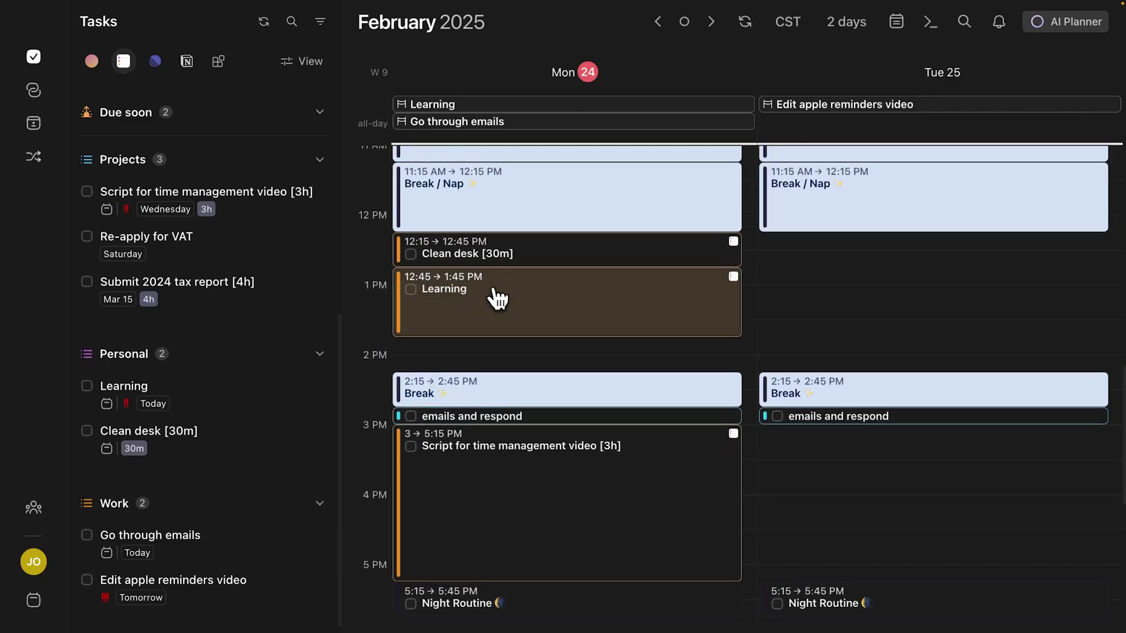
Check off Monday's Learning block and confirm it appears in Reminders' Completed list
{"action": "left_click", "coordinate": [411, 290]}
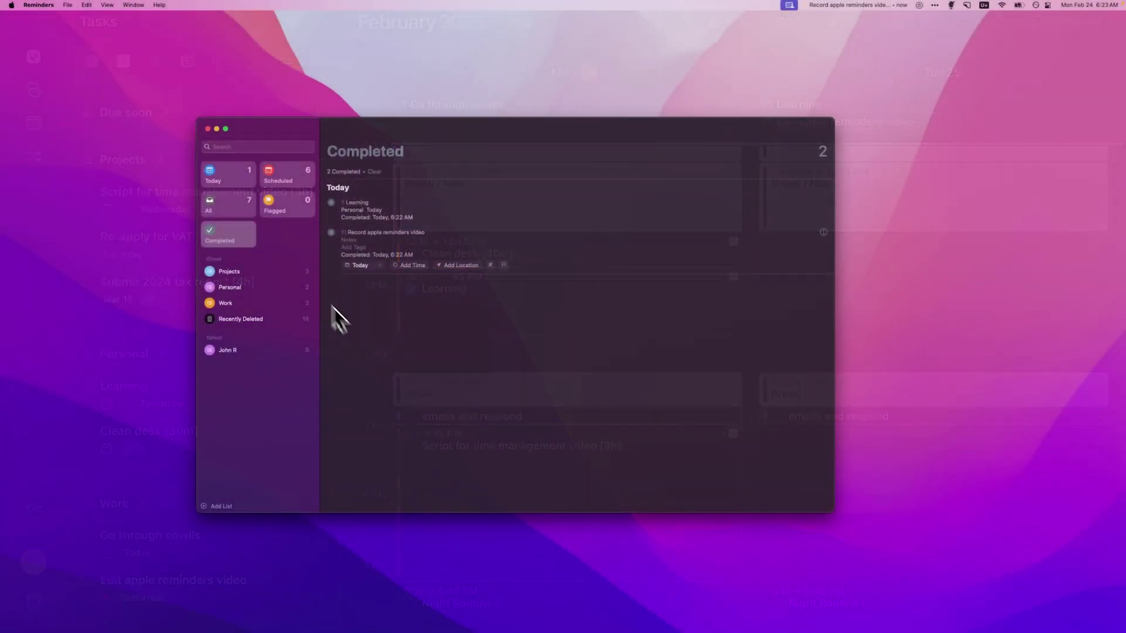
{"action": "left_click", "coordinate": [369, 203]}
{"action": "double_click", "coordinate": [371, 203]}
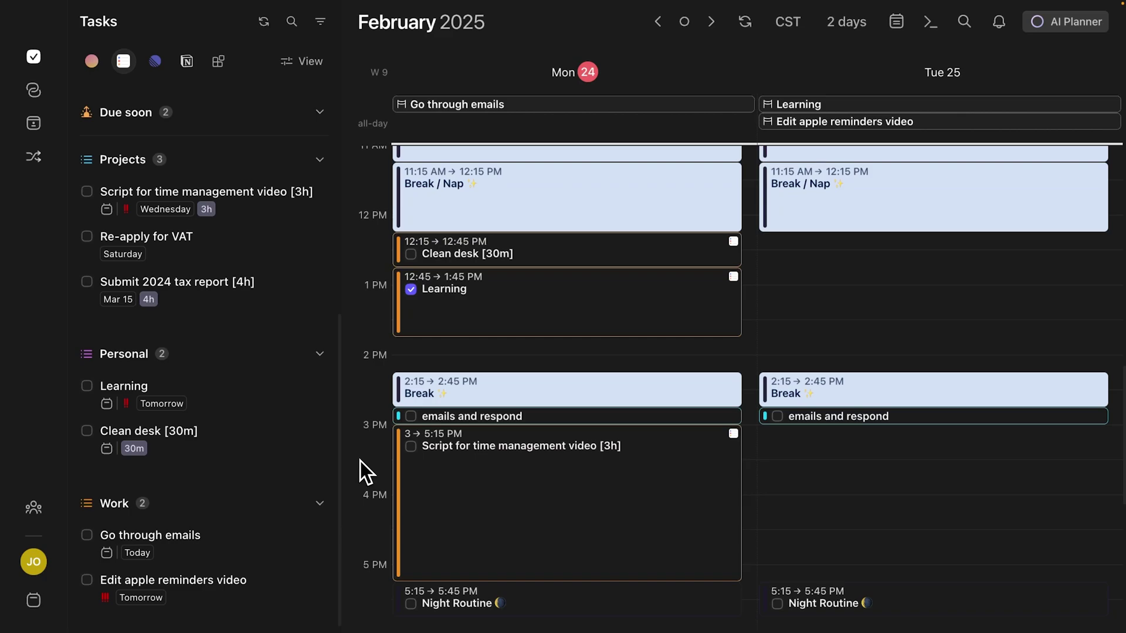
{"action": "scroll", "coordinate": [431, 492], "scroll_direction": "up", "scroll_amount": 5}
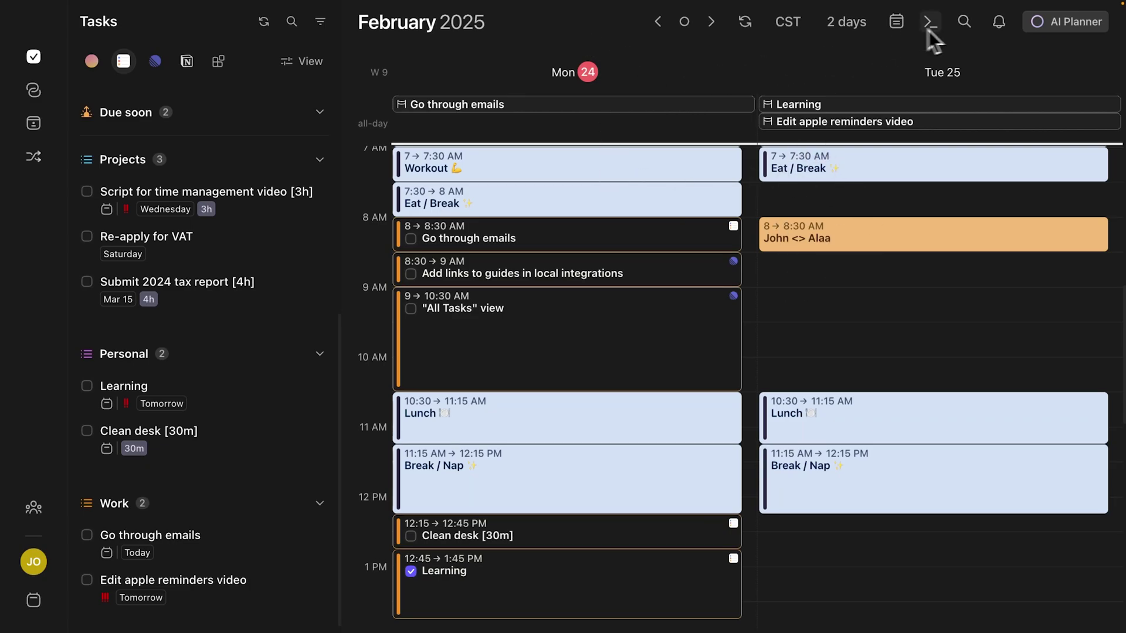
Switch to Week view with W and draw a Tuesday block from 3:45 to 6:30 AM
{"action": "key", "text": "w"}
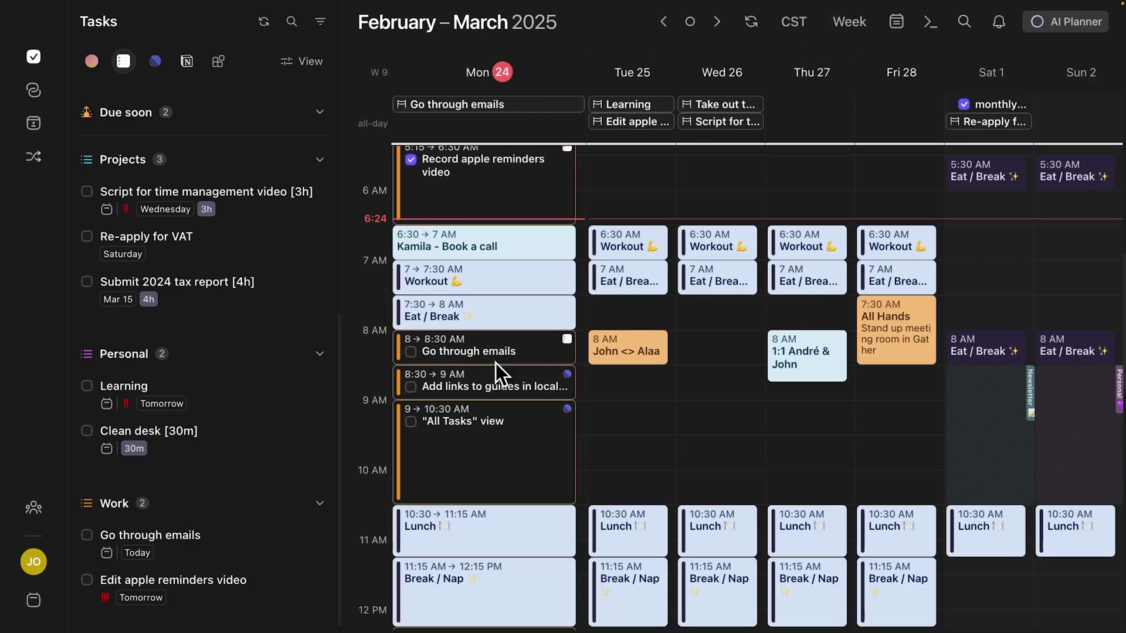
{"action": "scroll", "coordinate": [472, 294], "scroll_direction": "up", "scroll_amount": 3}
{"action": "scroll", "coordinate": [499, 328], "scroll_direction": "down", "scroll_amount": 8}
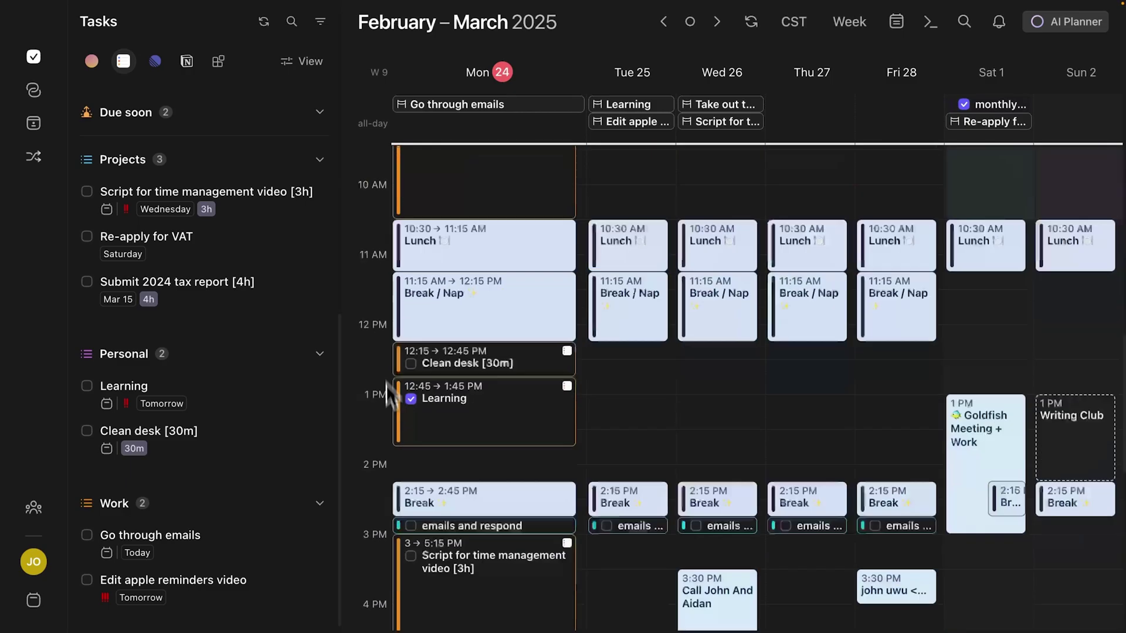
{"action": "scroll", "coordinate": [528, 369], "scroll_direction": "up", "scroll_amount": 5}
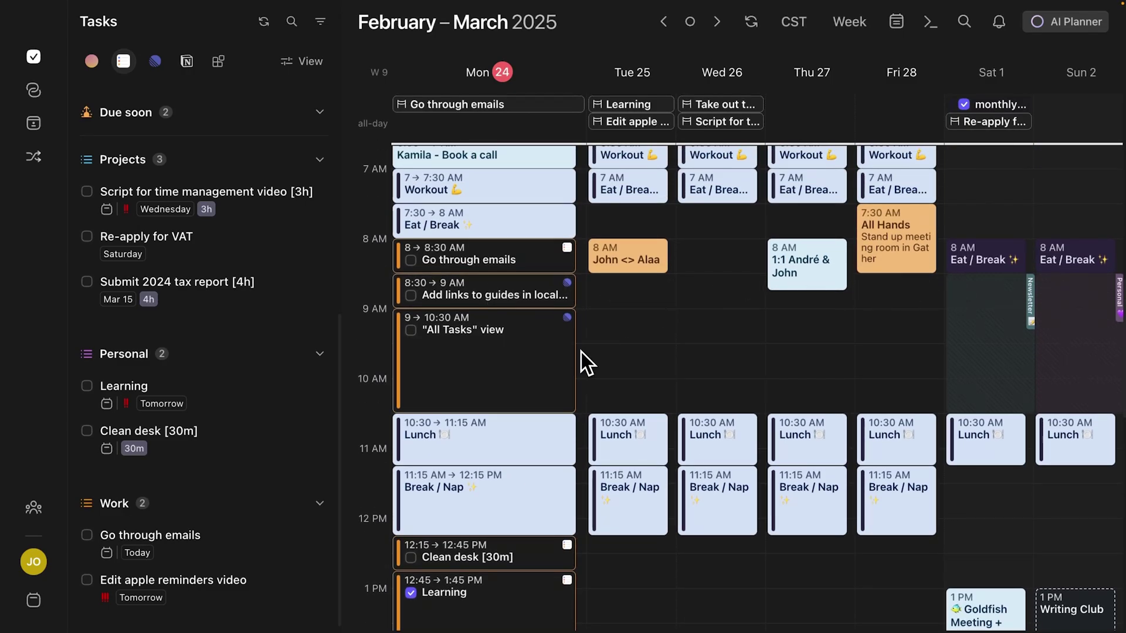
{"action": "scroll", "coordinate": [593, 358], "scroll_direction": "up", "scroll_amount": 8}
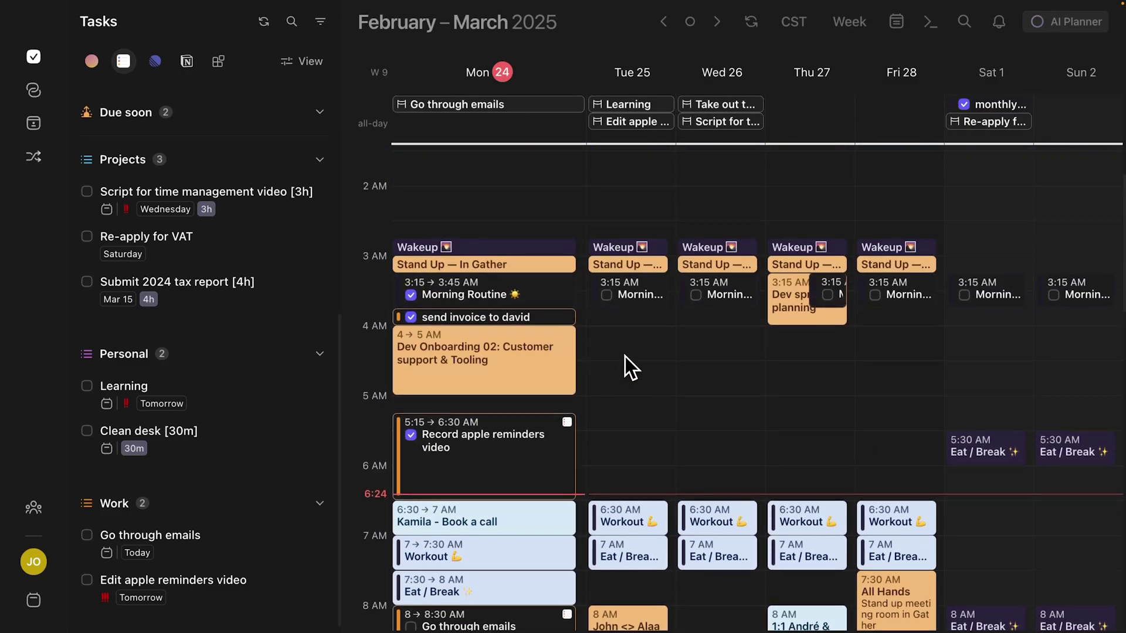
{"action": "left_click", "coordinate": [597, 316]}
{"action": "left_click_drag", "start_coordinate": [614, 318], "coordinate": [615, 498]}
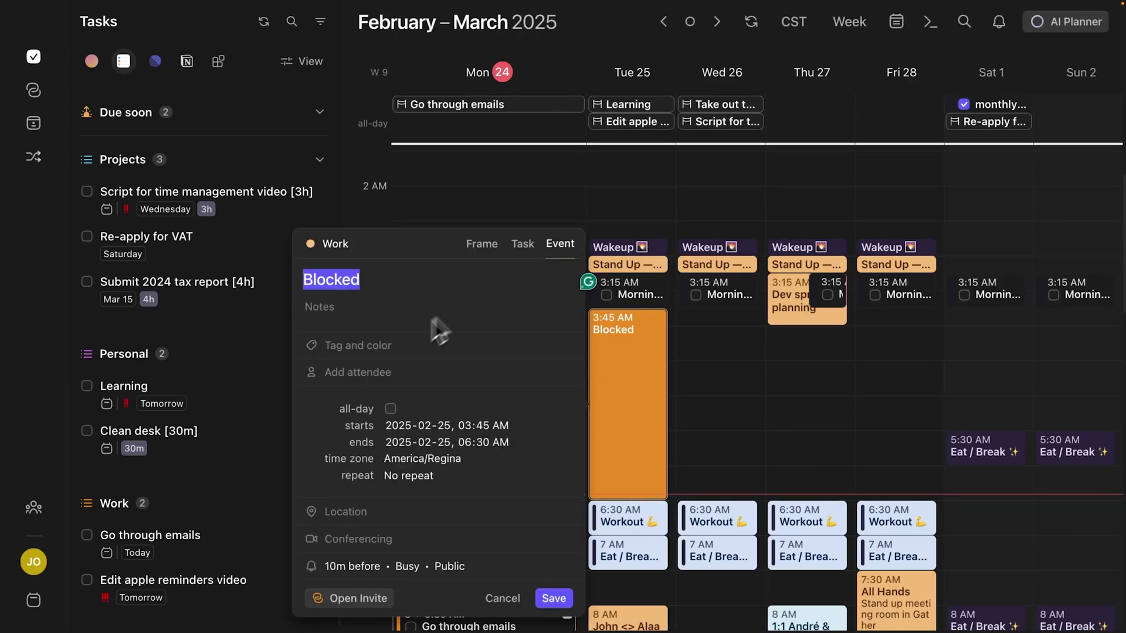
Make the block a frame titled Work, filtered to the Apple Reminders Work list
{"action": "left_click", "coordinate": [481, 247]}
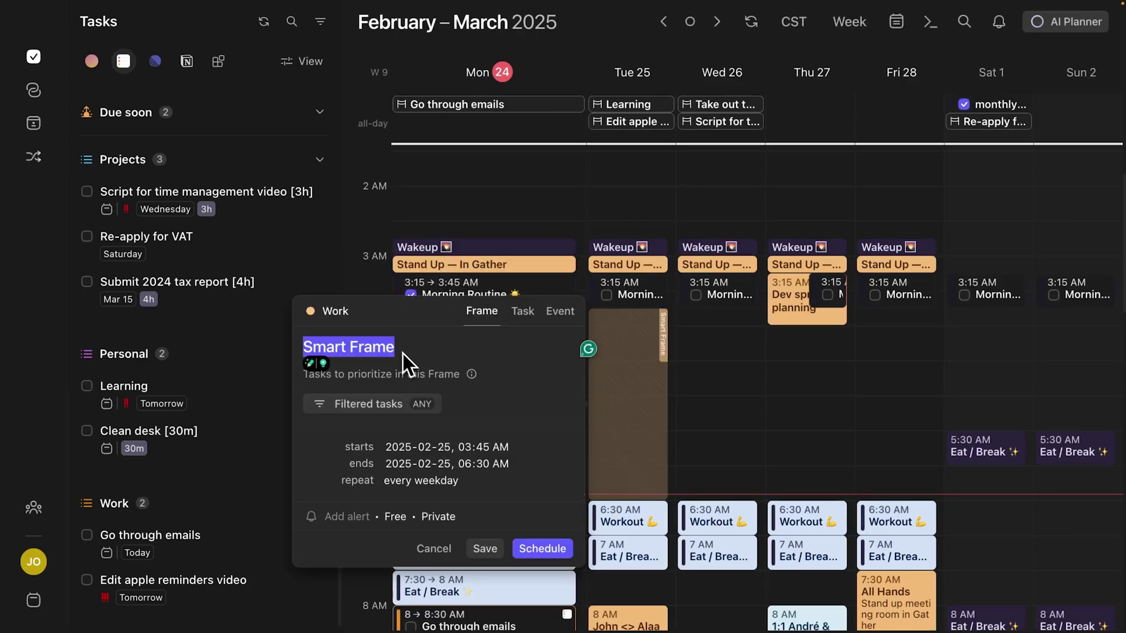
{"action": "type", "text": "Work"}
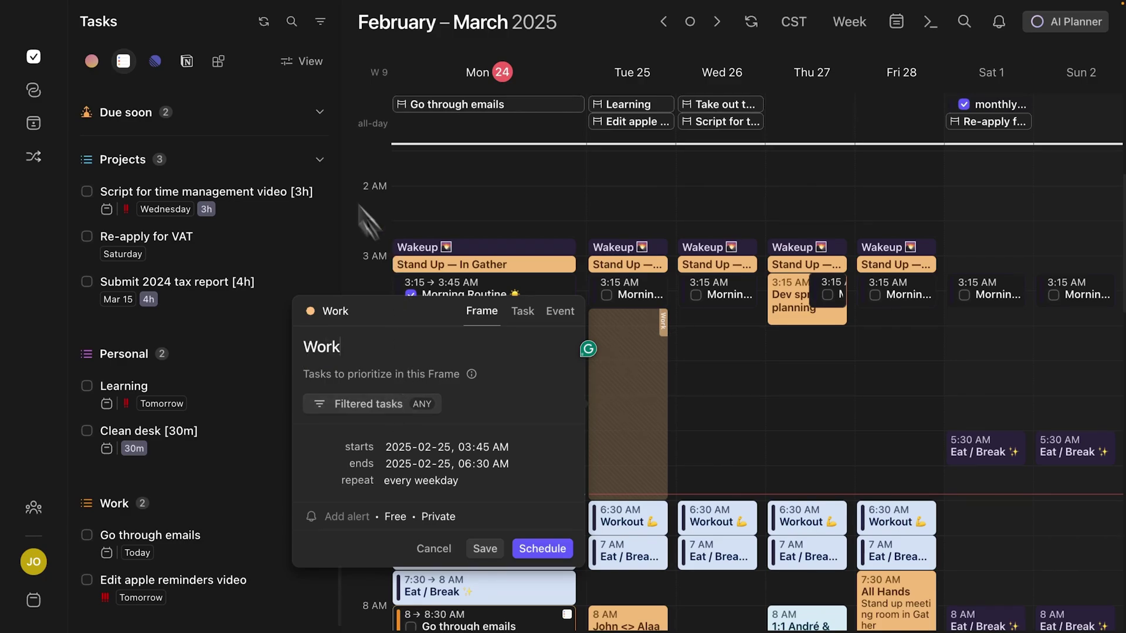
{"action": "left_click", "coordinate": [388, 402]}
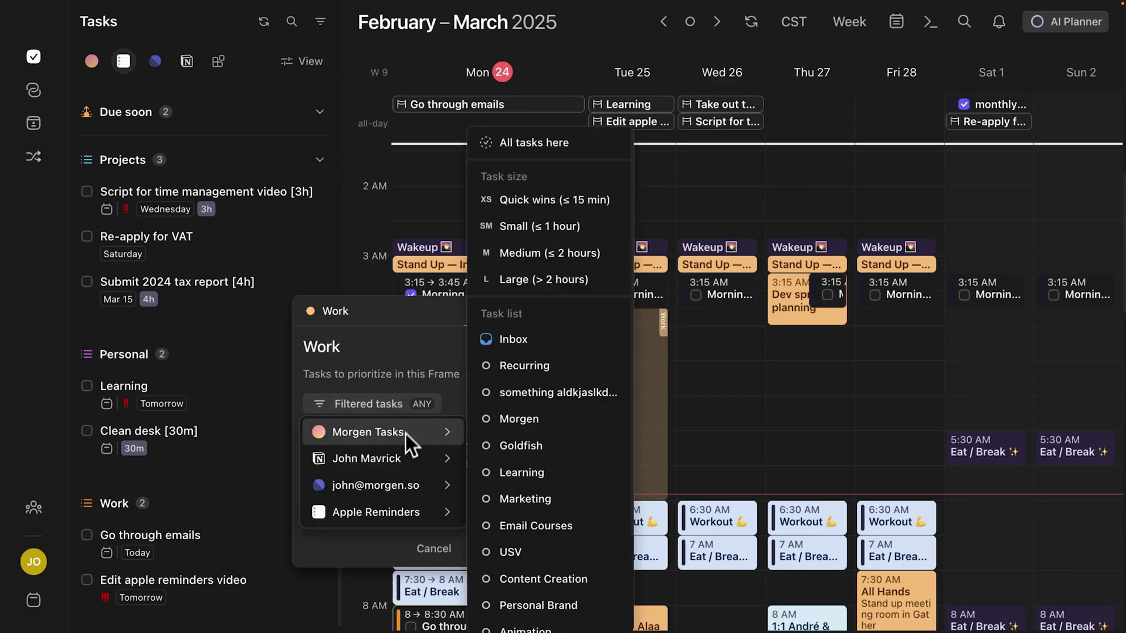
{"action": "mouse_move", "coordinate": [460, 522]}
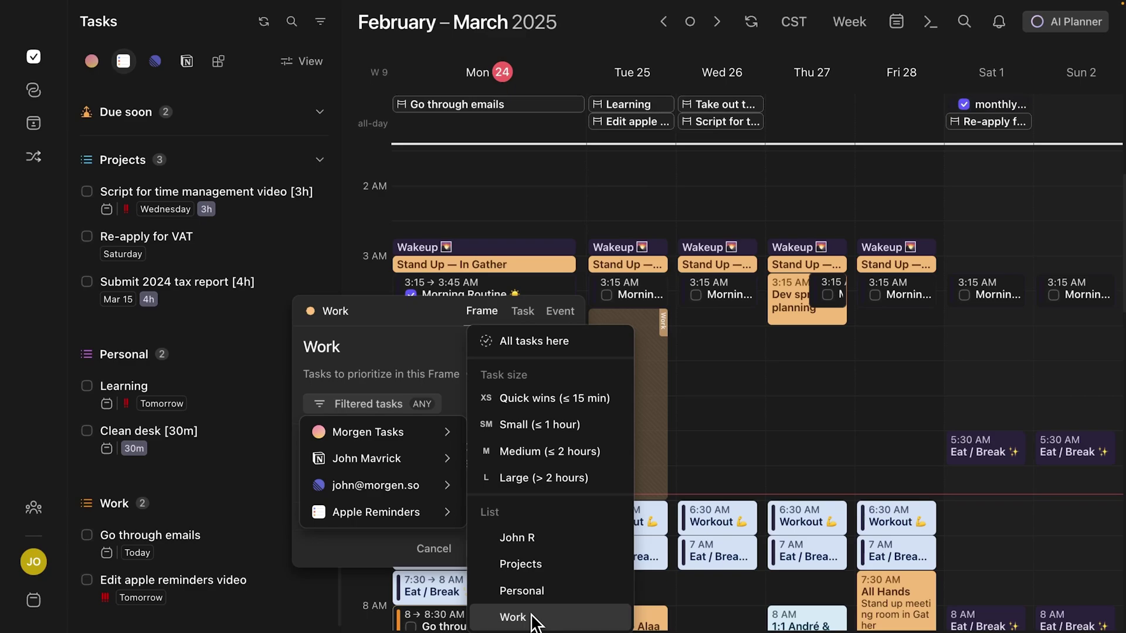
{"action": "left_click", "coordinate": [513, 617]}
{"action": "mouse_move", "coordinate": [413, 511]}
{"action": "scroll", "coordinate": [538, 547], "scroll_direction": "down", "scroll_amount": 2}
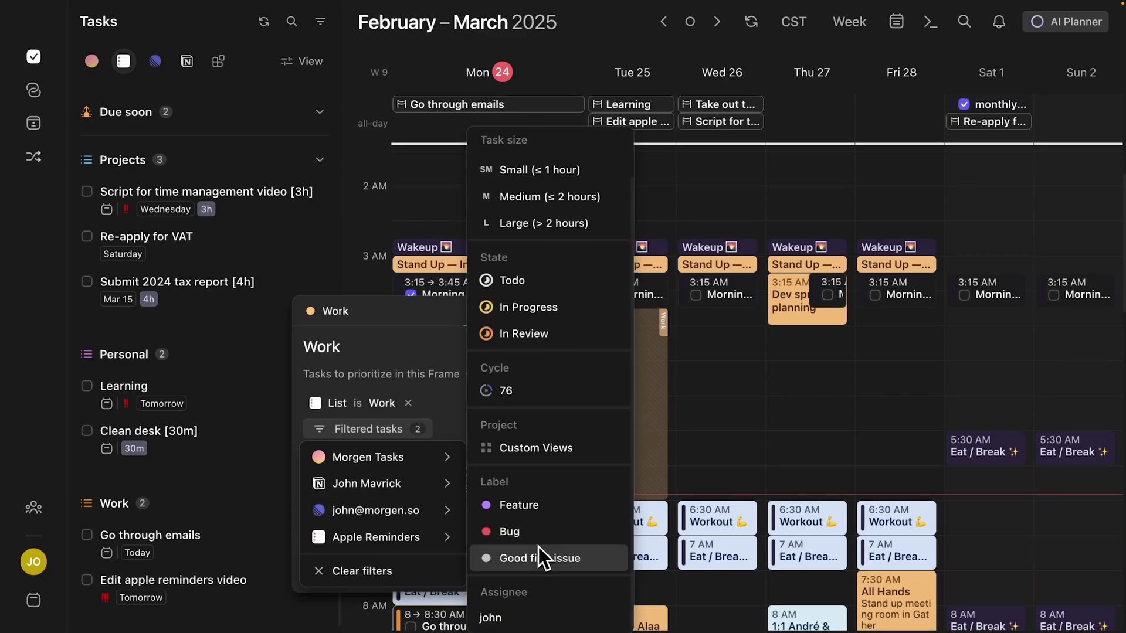
Also filter the Work frame to In Progress tasks and review its details
{"action": "left_click", "coordinate": [518, 312]}
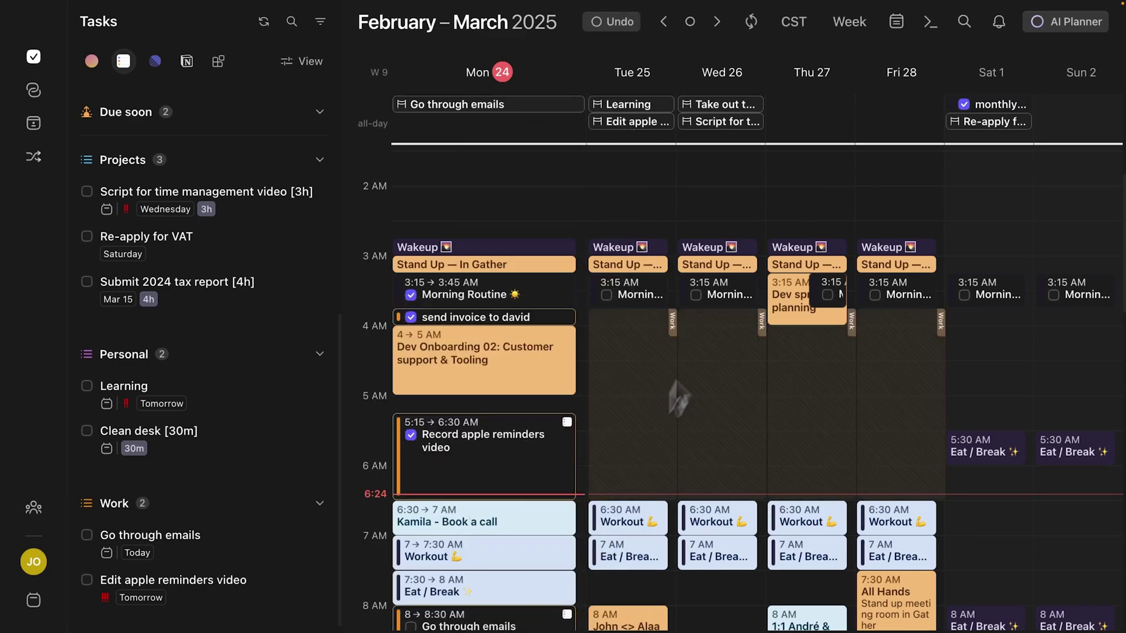
{"action": "left_click", "coordinate": [674, 339]}
{"action": "scroll", "coordinate": [650, 259], "scroll_direction": "down", "scroll_amount": 2}
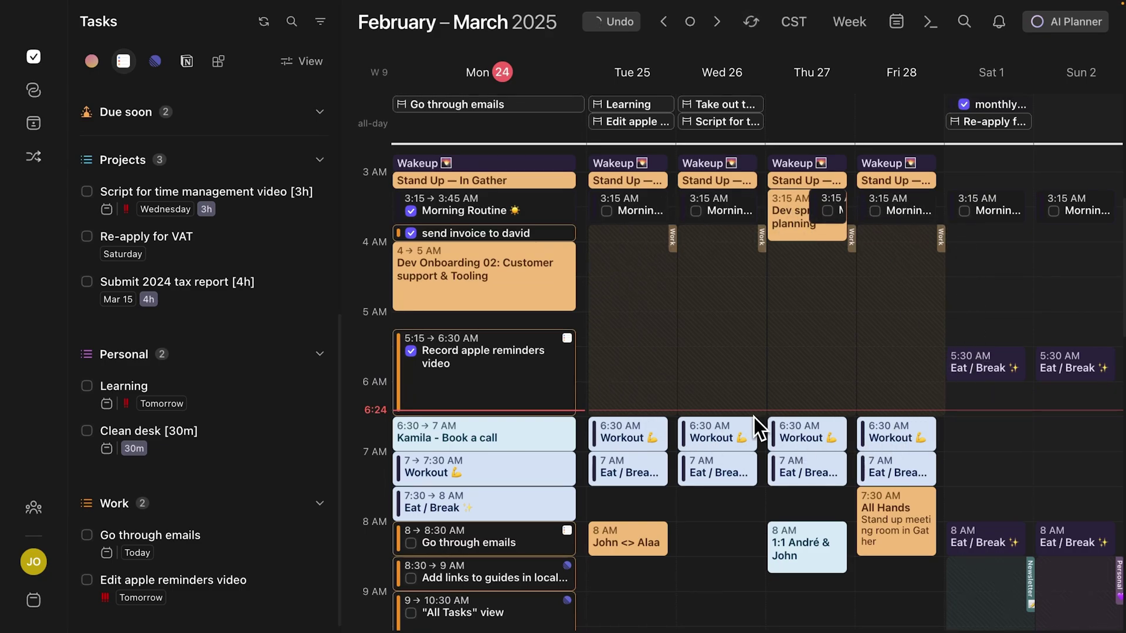
{"action": "scroll", "coordinate": [674, 254], "scroll_direction": "down", "scroll_amount": 1}
Copy the Tuesday Work frame and paste it at 7:30 AM on Tuesday
{"action": "left_click", "coordinate": [674, 252]}
{"action": "right_click", "coordinate": [683, 234]}
{"action": "left_click", "coordinate": [724, 245]}
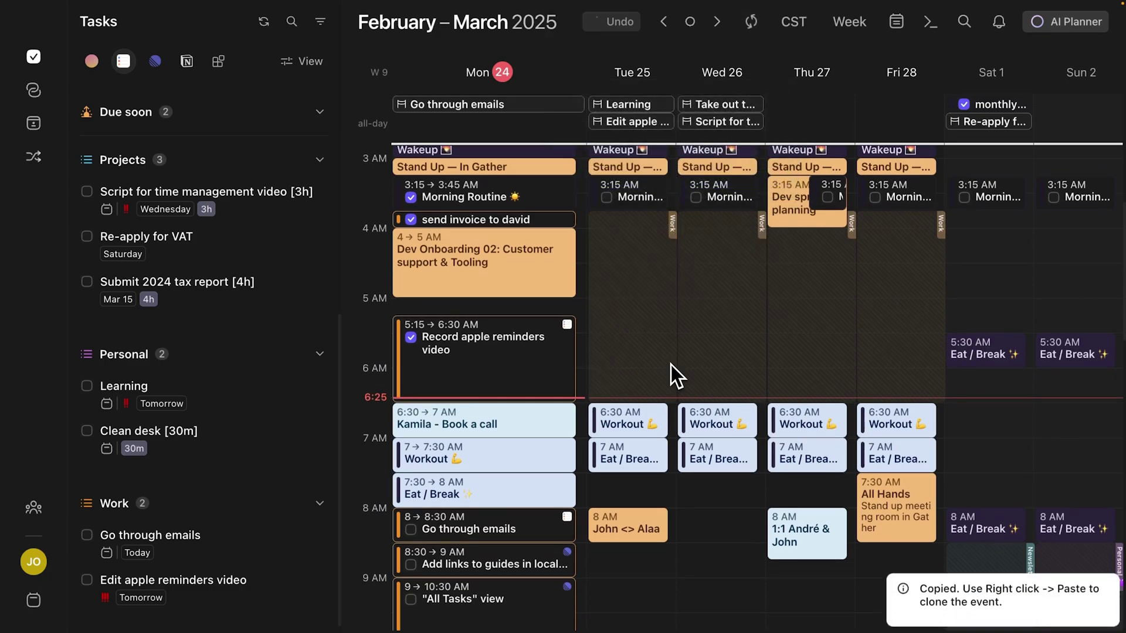
{"action": "scroll", "coordinate": [671, 364], "scroll_direction": "down", "scroll_amount": 4}
{"action": "key", "text": "super+v"}
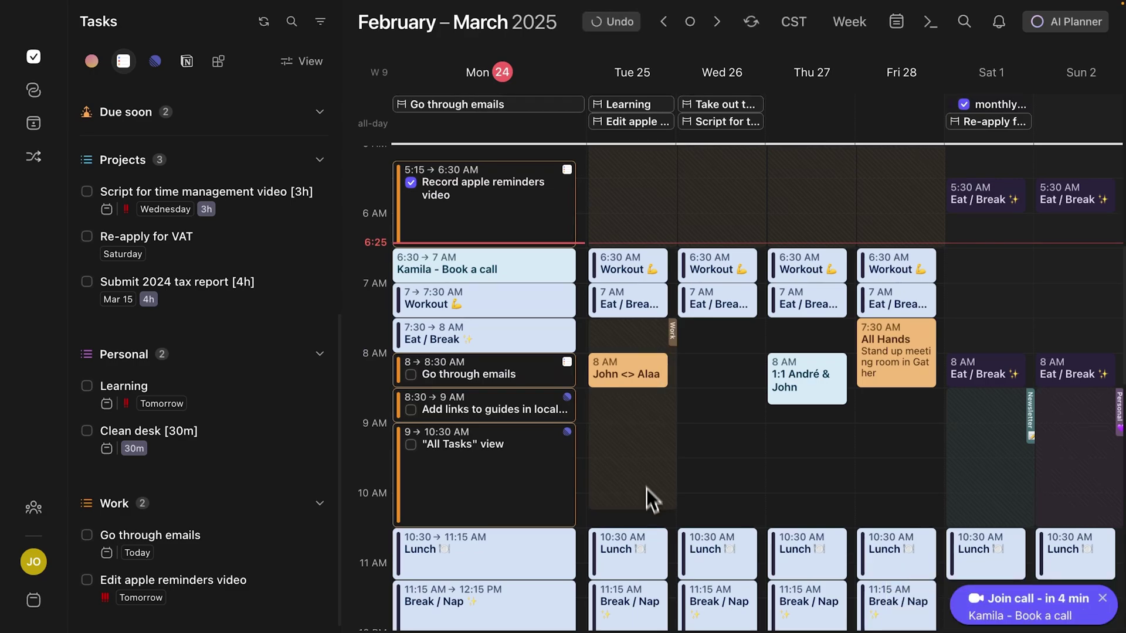
Set the pasted Work frame to repeat every weekday and resolve the recurring-event prompts
{"action": "left_click", "coordinate": [674, 338]}
{"action": "left_click", "coordinate": [754, 207]}
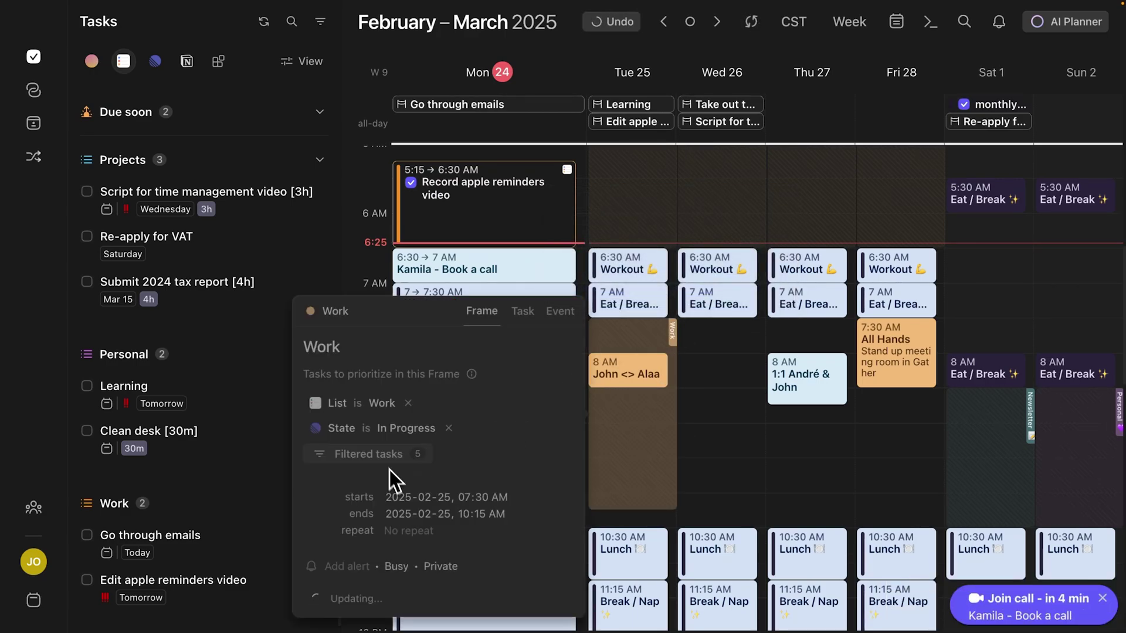
{"action": "left_click", "coordinate": [405, 531]}
{"action": "left_click", "coordinate": [430, 401]}
{"action": "left_click", "coordinate": [532, 598]}
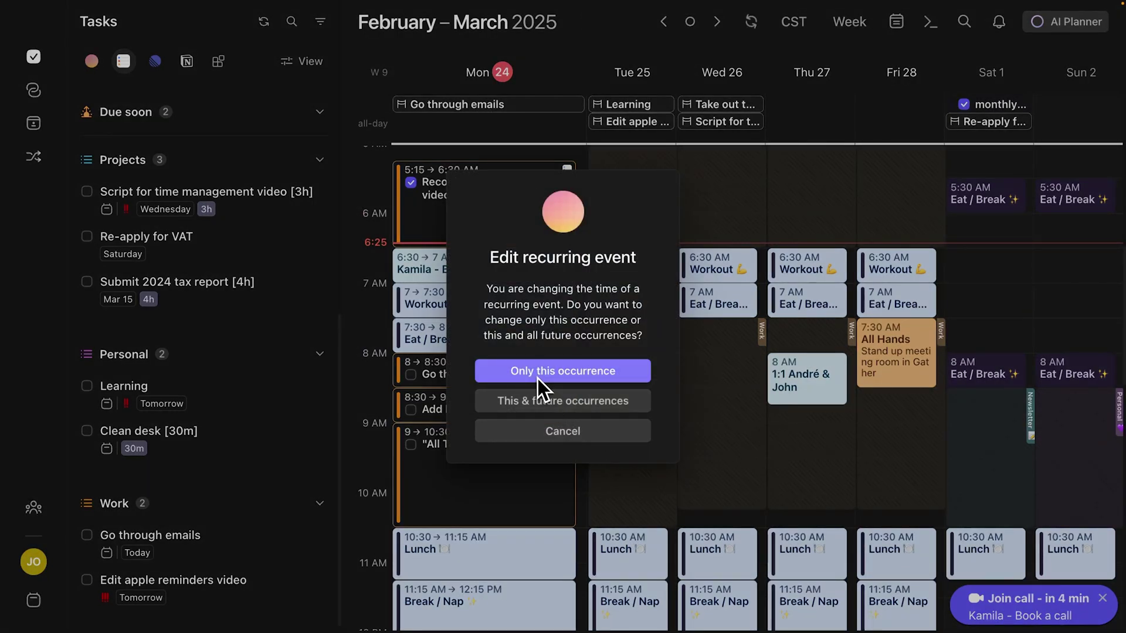
{"action": "left_click", "coordinate": [537, 379]}
{"action": "left_click_drag", "start_coordinate": [686, 517], "coordinate": [688, 522]}
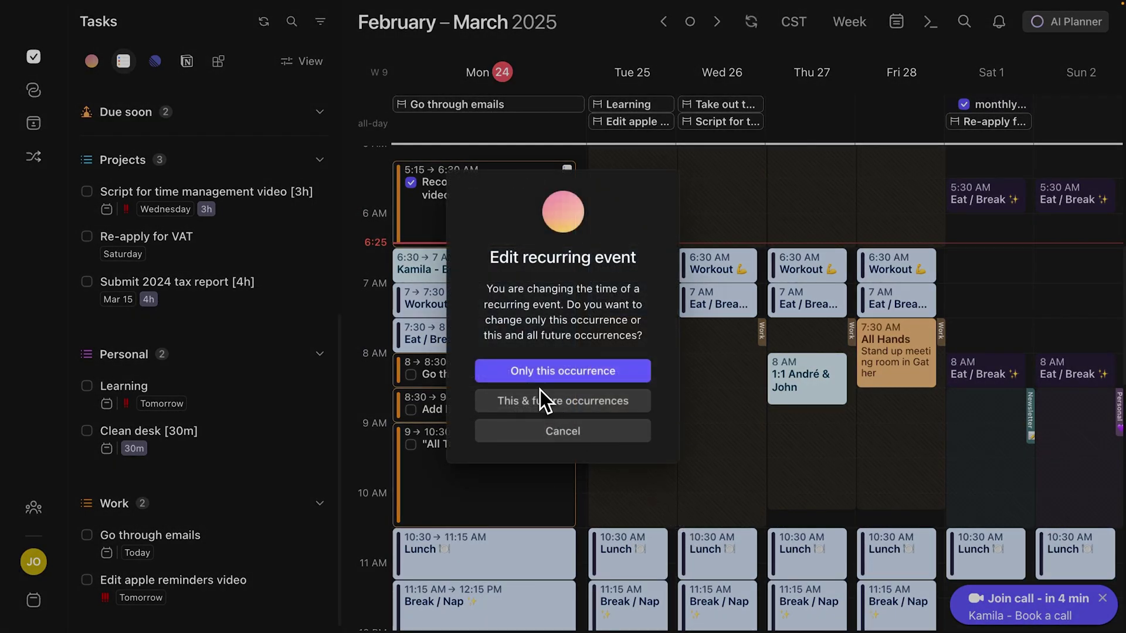
{"action": "left_click", "coordinate": [541, 404]}
Draw a new Tuesday block from 12:15 to 2:15 PM
{"action": "scroll", "coordinate": [629, 477], "scroll_direction": "down", "scroll_amount": 1}
{"action": "scroll", "coordinate": [627, 463], "scroll_direction": "down", "scroll_amount": 4}
{"action": "left_click_drag", "start_coordinate": [635, 346], "coordinate": [636, 472]}
Save the midday block as a Personal frame on the Personal calendar, filtered to Reminders' Personal list
{"action": "left_click", "coordinate": [478, 245]}
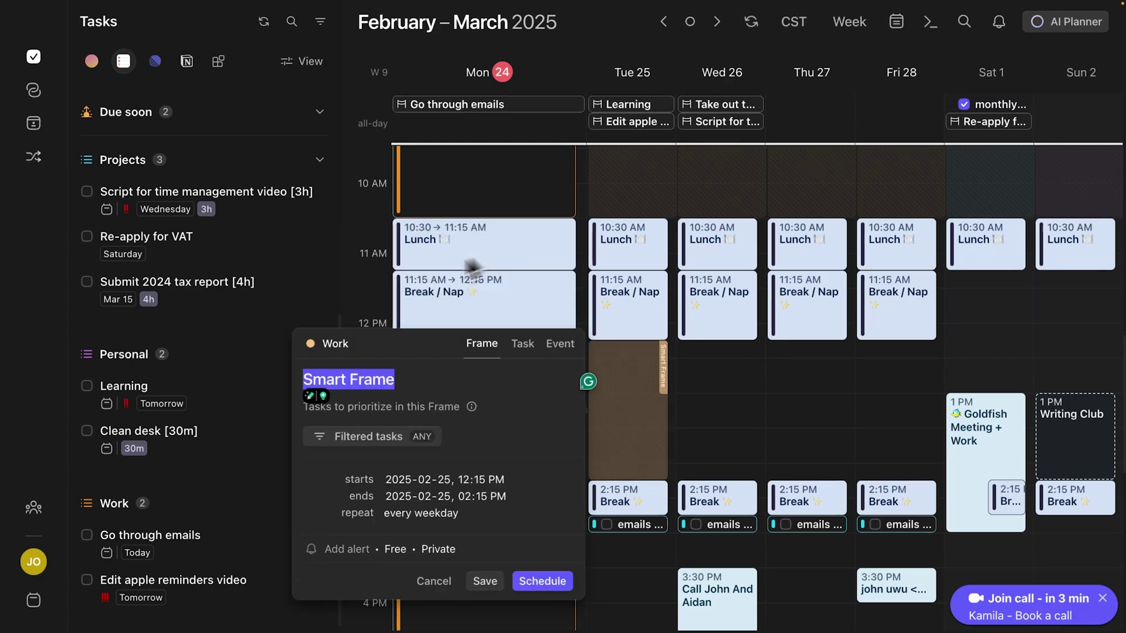
{"action": "type", "text": "Personal"}
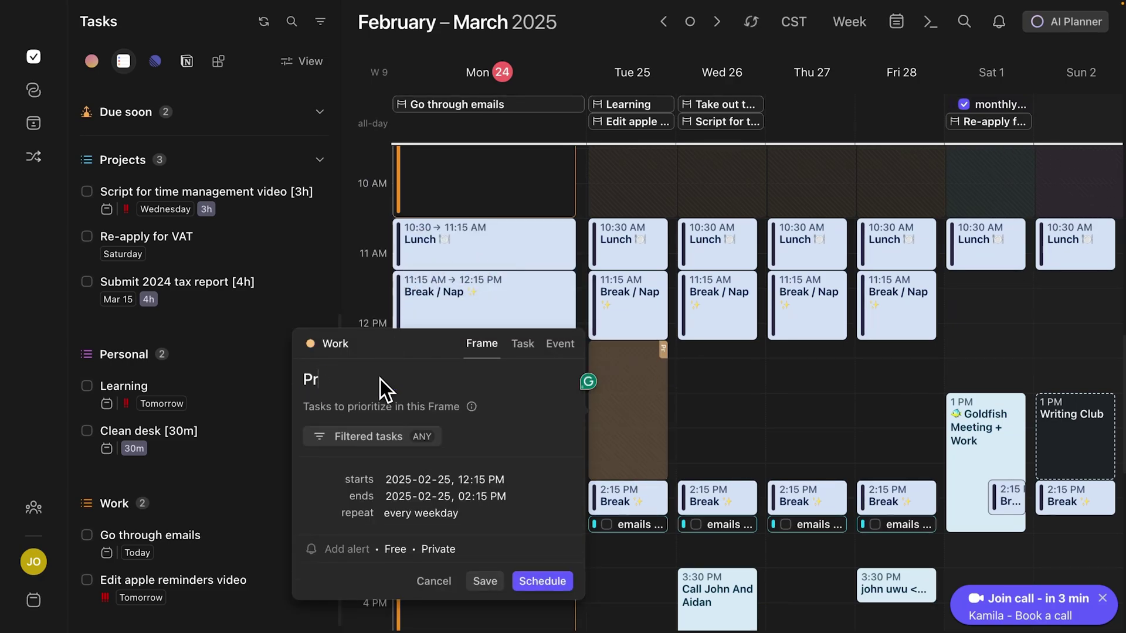
{"action": "left_click", "coordinate": [383, 445]}
{"action": "mouse_move", "coordinate": [403, 540]}
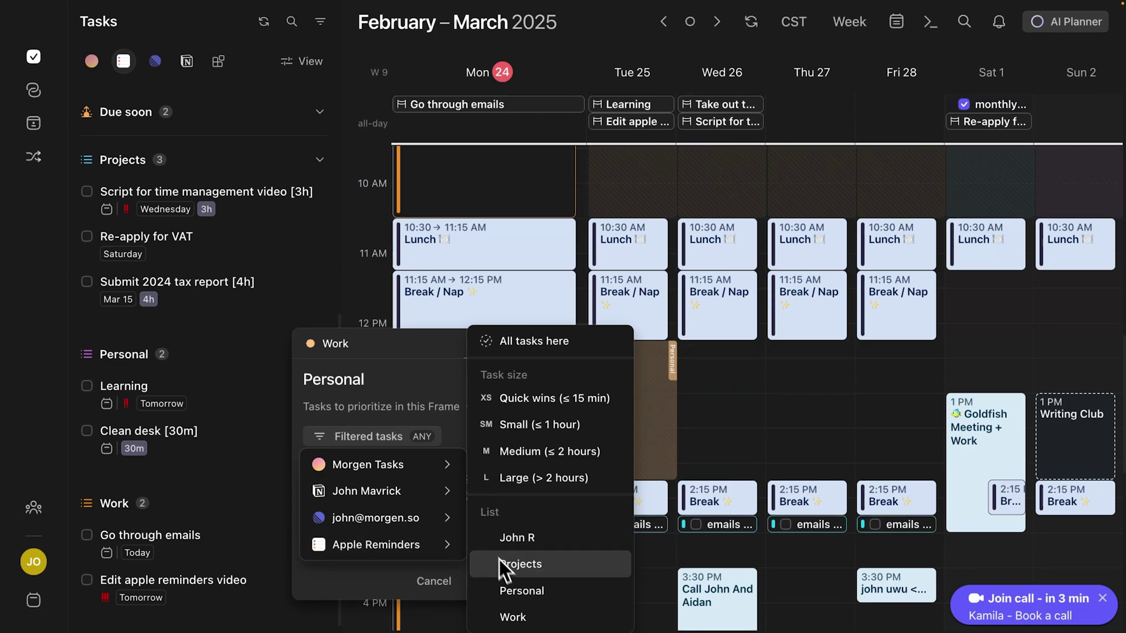
{"action": "left_click", "coordinate": [512, 590]}
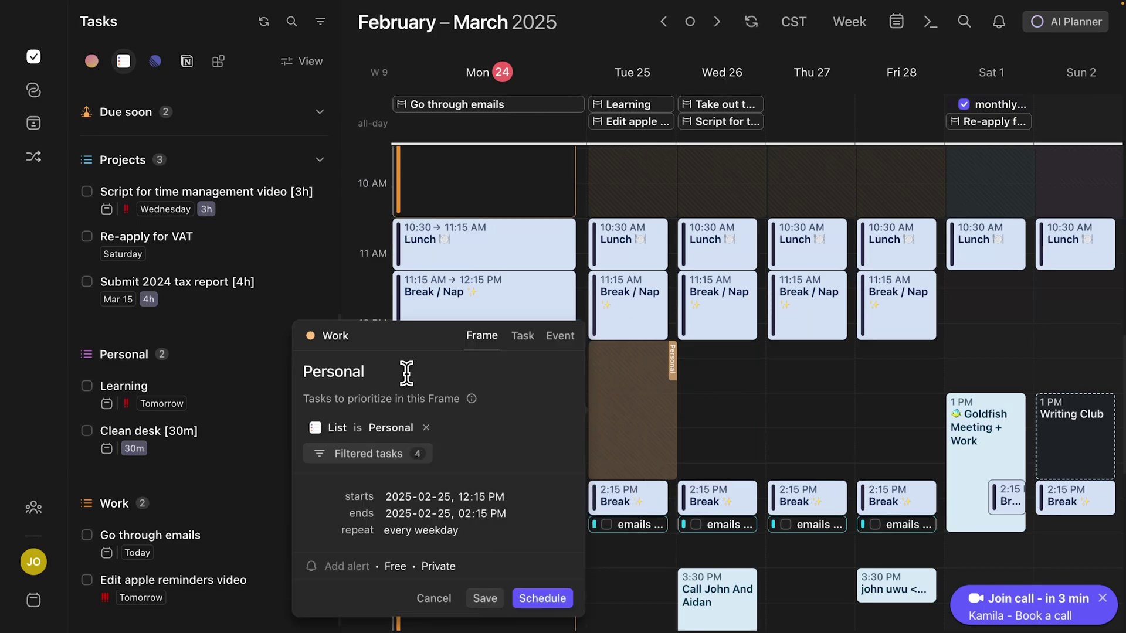
{"action": "left_click", "coordinate": [336, 336]}
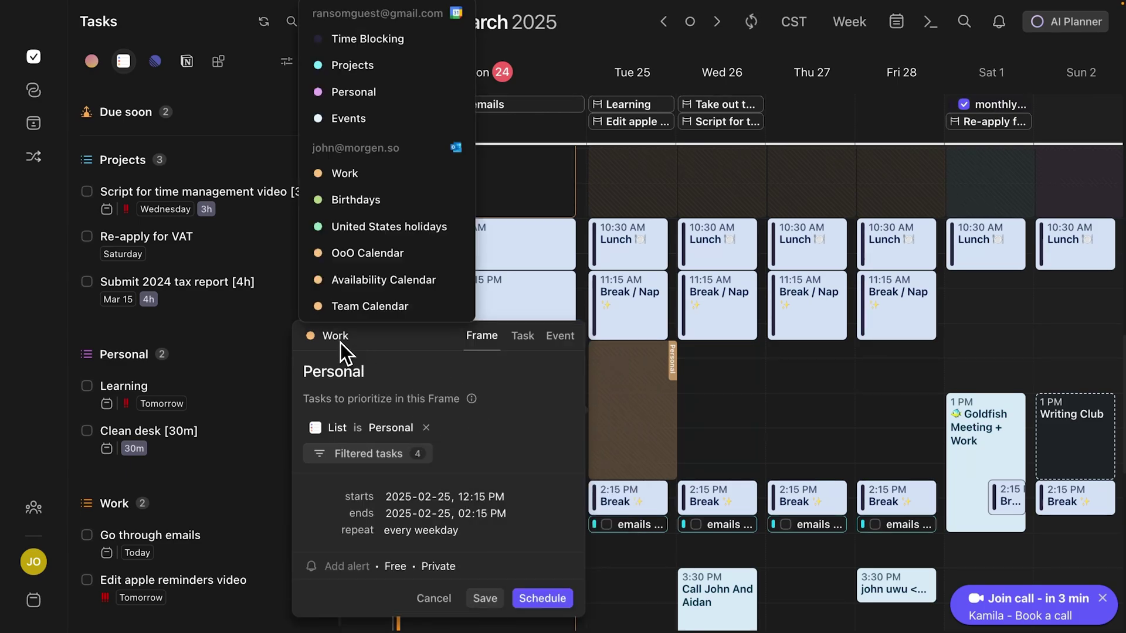
{"action": "left_click", "coordinate": [354, 92]}
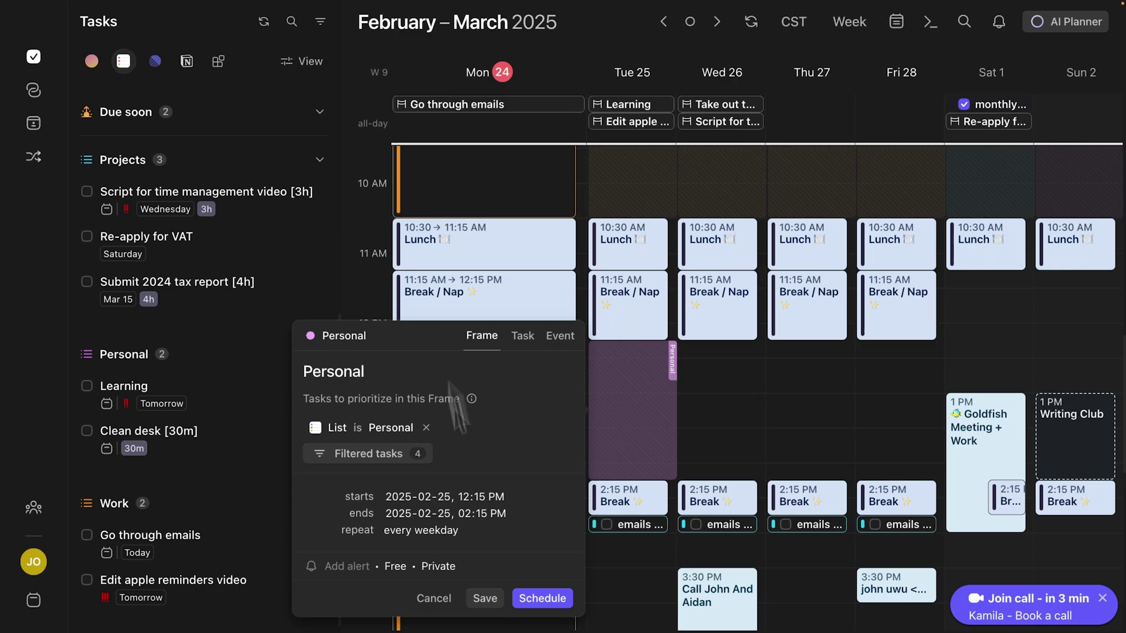
{"action": "left_click", "coordinate": [485, 598]}
{"action": "scroll", "coordinate": [663, 384], "scroll_direction": "down", "scroll_amount": 1}
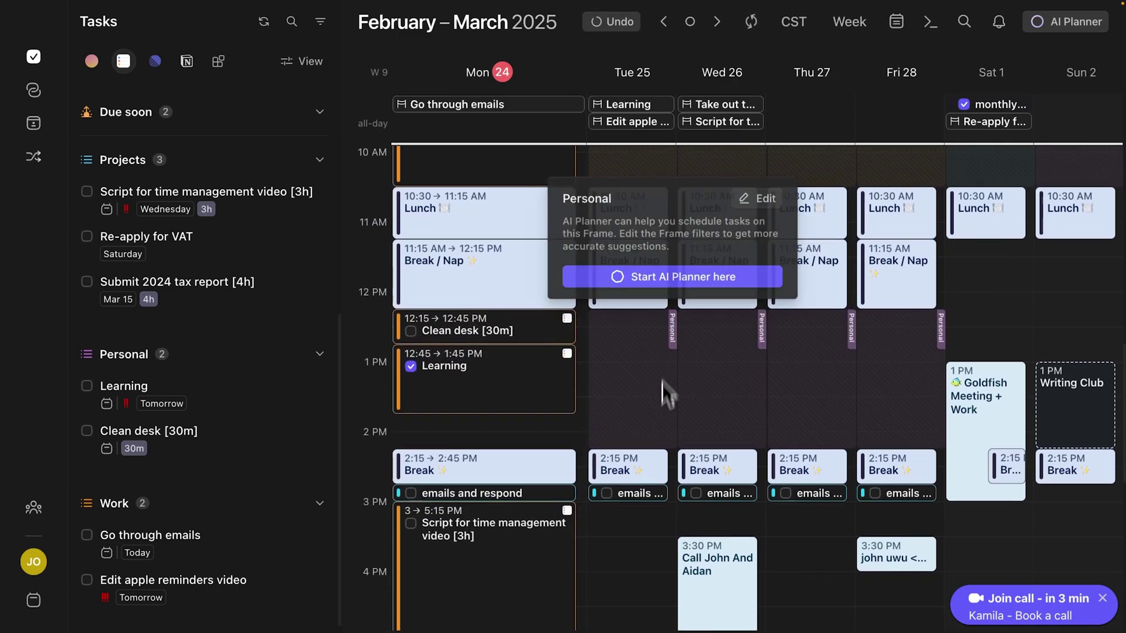
{"action": "scroll", "coordinate": [662, 384], "scroll_direction": "down", "scroll_amount": 3}
Draw a Tuesday 3–5:15 PM Projects frame on the Projects calendar, filtered to Reminders' Projects list
{"action": "left_click_drag", "start_coordinate": [646, 348], "coordinate": [648, 486]}
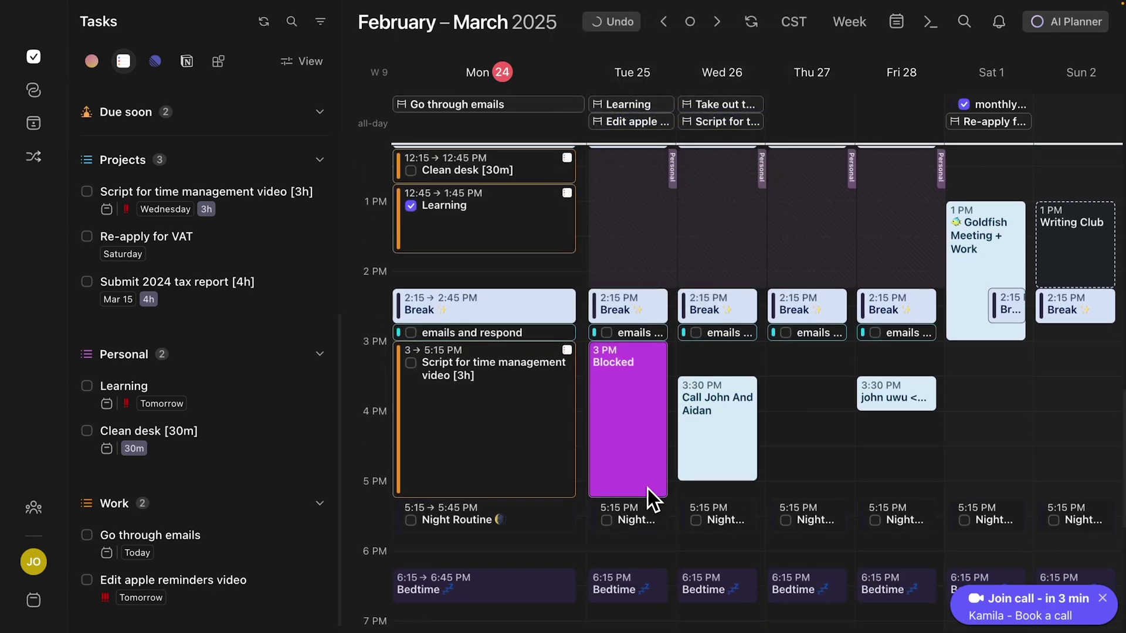
{"action": "left_click", "coordinate": [490, 252]}
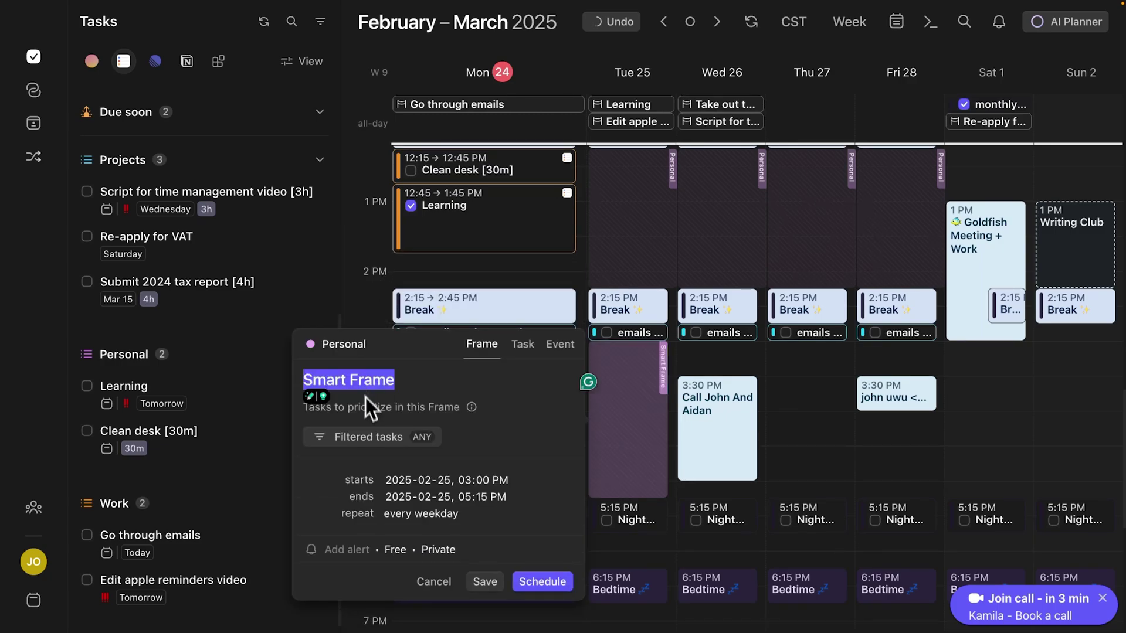
{"action": "type", "text": "Projects"}
{"action": "left_click", "coordinate": [344, 344]}
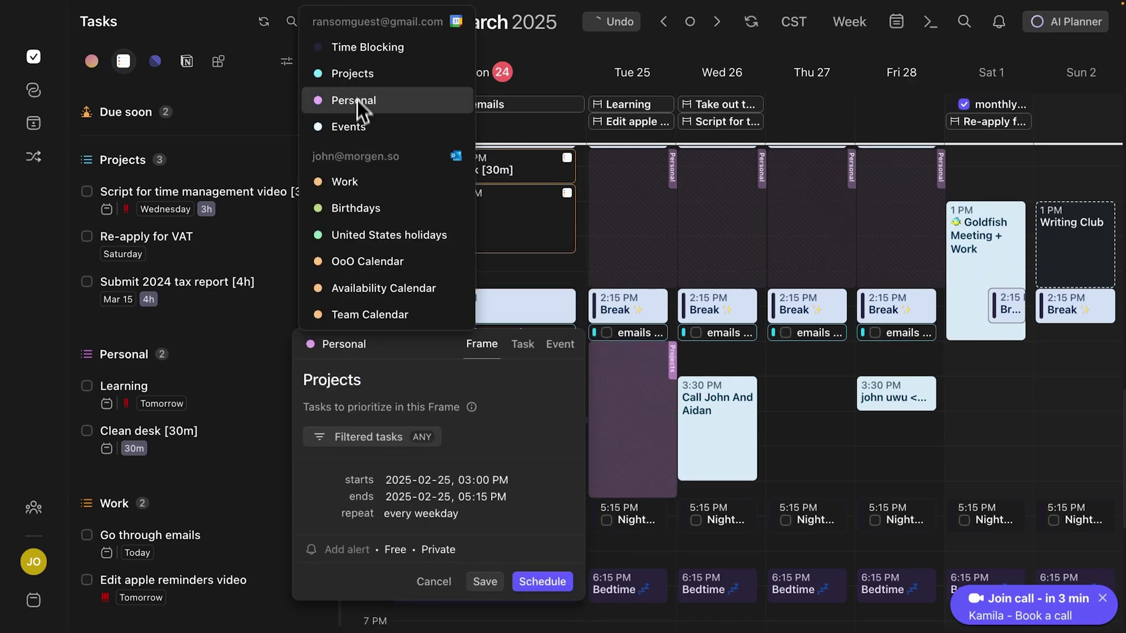
{"action": "left_click", "coordinate": [351, 73]}
{"action": "left_click", "coordinate": [368, 437]}
{"action": "mouse_move", "coordinate": [410, 543]}
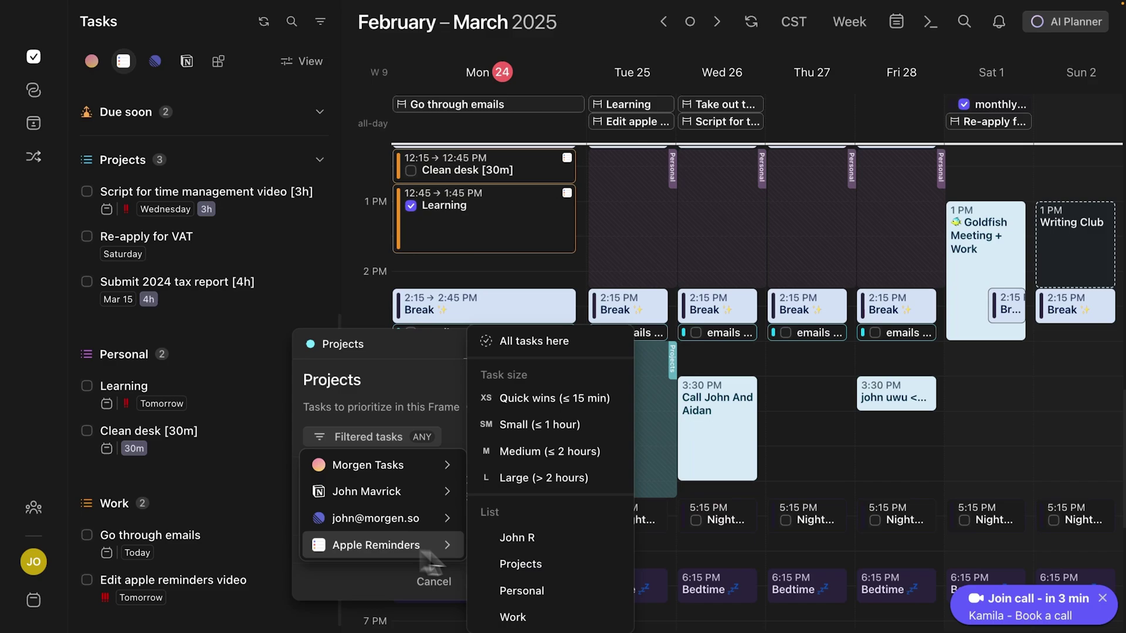
{"action": "left_click", "coordinate": [523, 567]}
{"action": "left_click", "coordinate": [568, 472]}
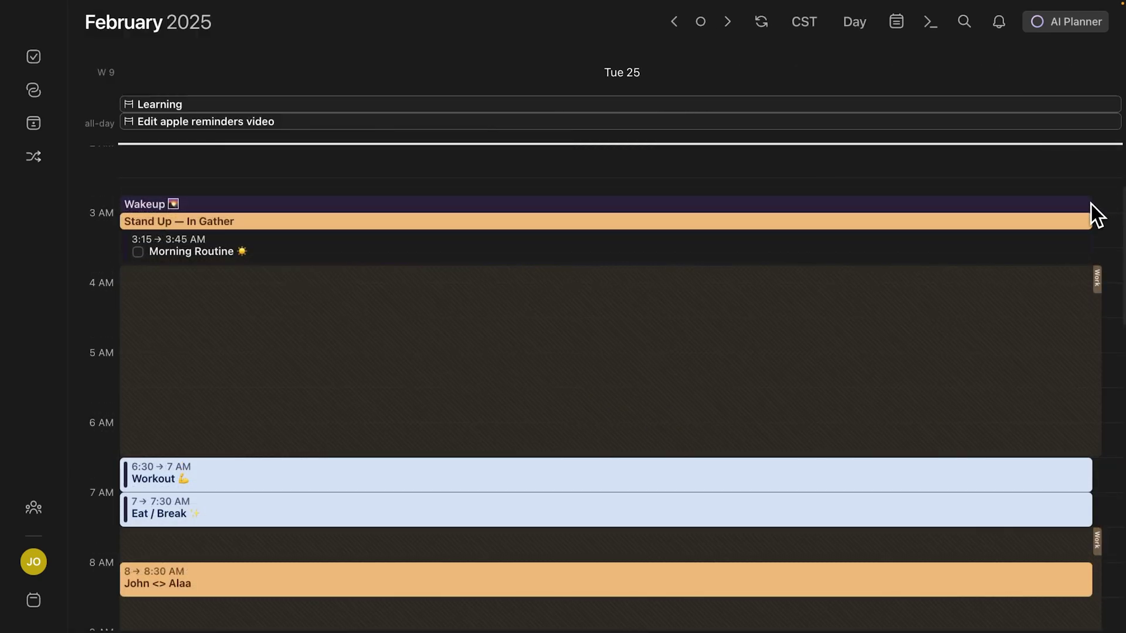
Start the AI Planner from Tuesday's Work frame to preview scheduled tasks
{"action": "left_click", "coordinate": [1099, 286]}
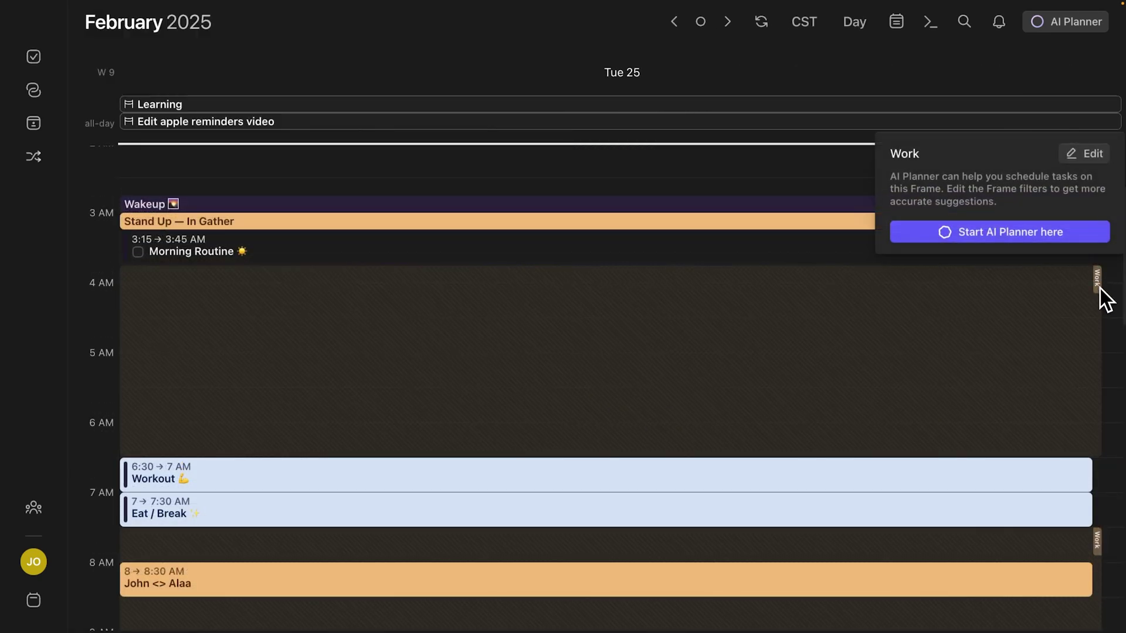
{"action": "left_click", "coordinate": [1076, 231]}
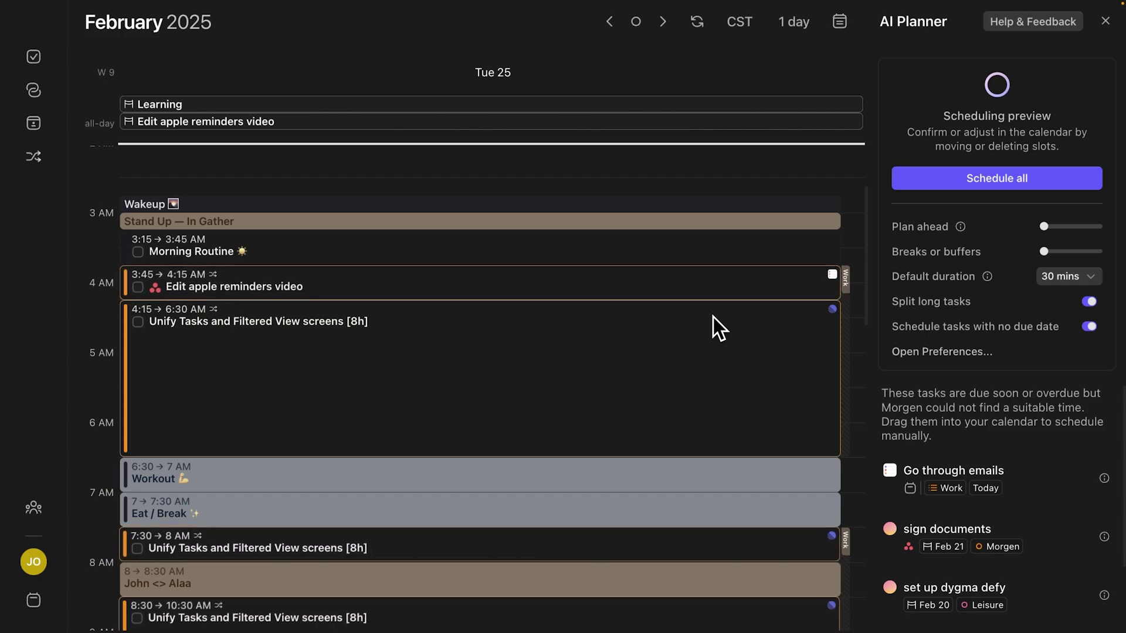
Extend the proposed Learning slot so it ends at 1:15 PM instead of 12:45 PM
{"action": "scroll", "coordinate": [713, 317], "scroll_direction": "up", "scroll_amount": 1}
{"action": "scroll", "coordinate": [866, 292], "scroll_direction": "down", "scroll_amount": 1}
{"action": "scroll", "coordinate": [864, 293], "scroll_direction": "down", "scroll_amount": 1}
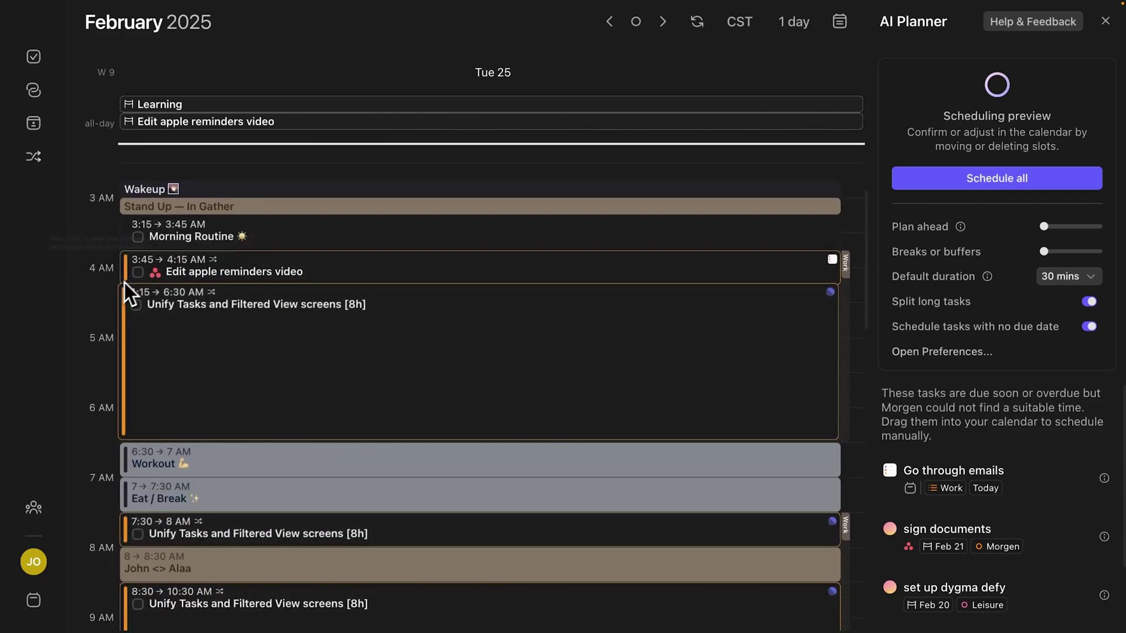
{"action": "scroll", "coordinate": [856, 296], "scroll_direction": "down", "scroll_amount": 1}
{"action": "scroll", "coordinate": [856, 295], "scroll_direction": "down", "scroll_amount": 2}
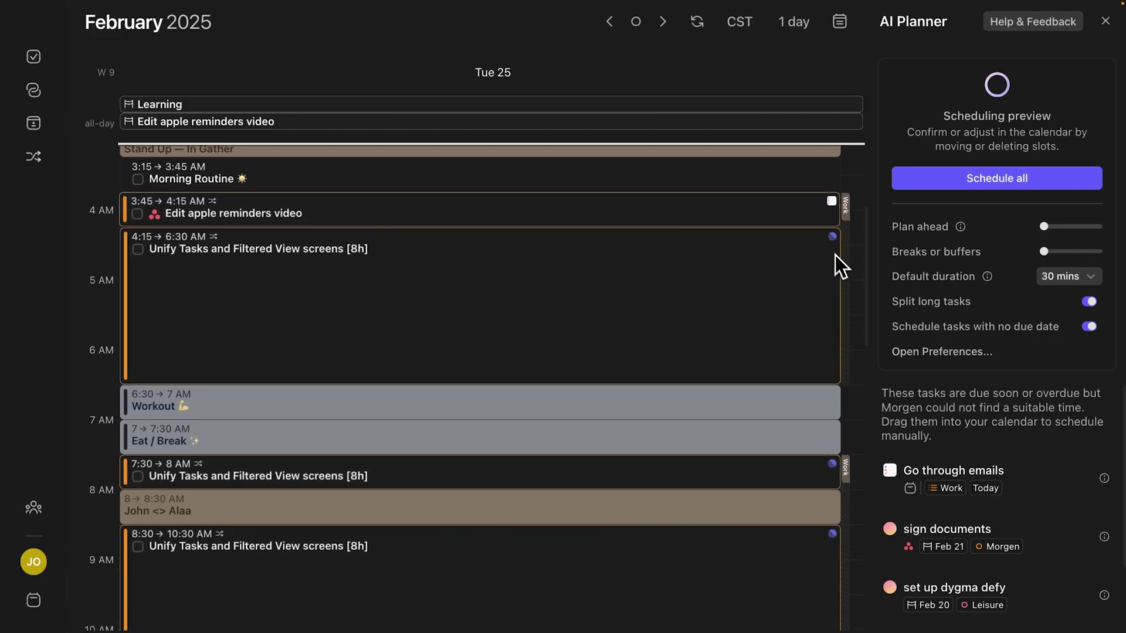
{"action": "scroll", "coordinate": [818, 376], "scroll_direction": "down", "scroll_amount": 2}
{"action": "scroll", "coordinate": [821, 380], "scroll_direction": "up", "scroll_amount": 1}
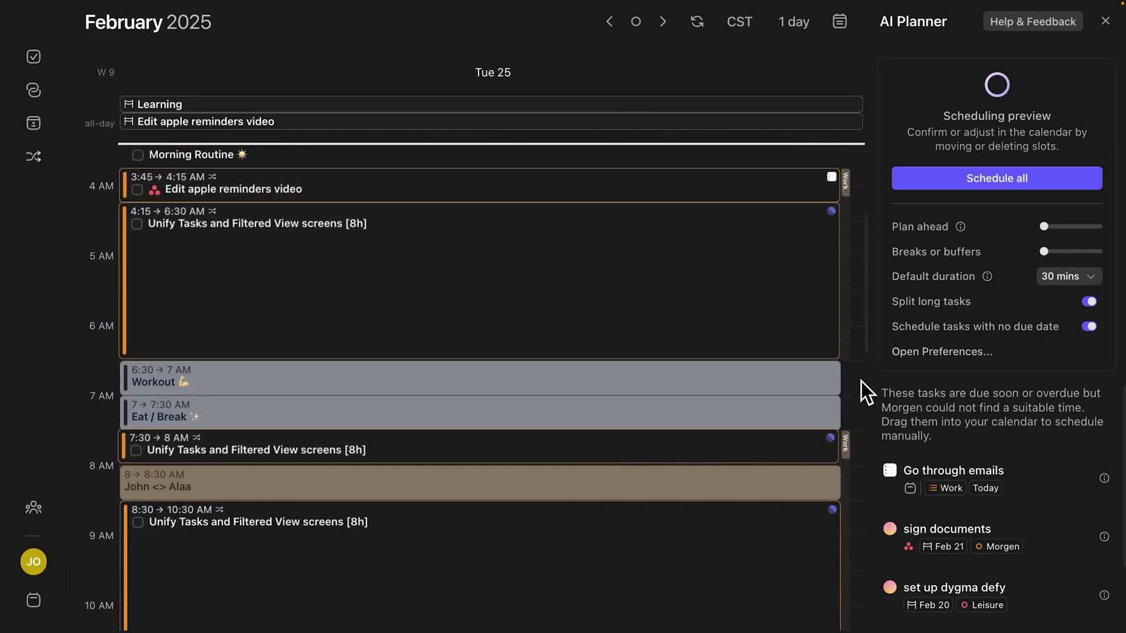
{"action": "scroll", "coordinate": [861, 387], "scroll_direction": "down", "scroll_amount": 1}
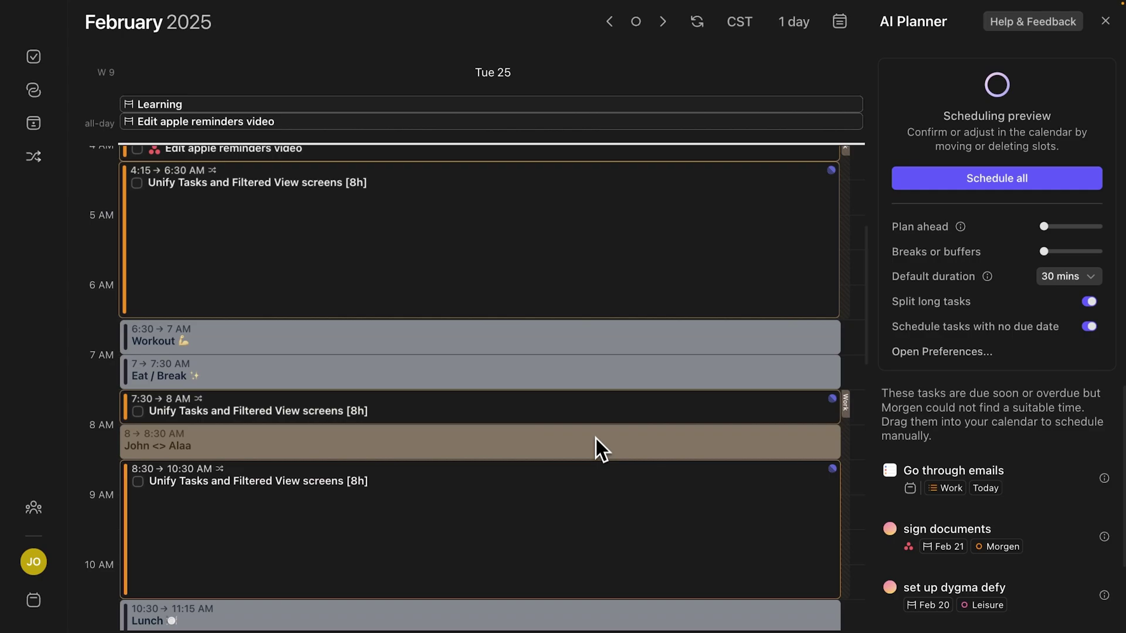
{"action": "scroll", "coordinate": [633, 436], "scroll_direction": "down", "scroll_amount": 1}
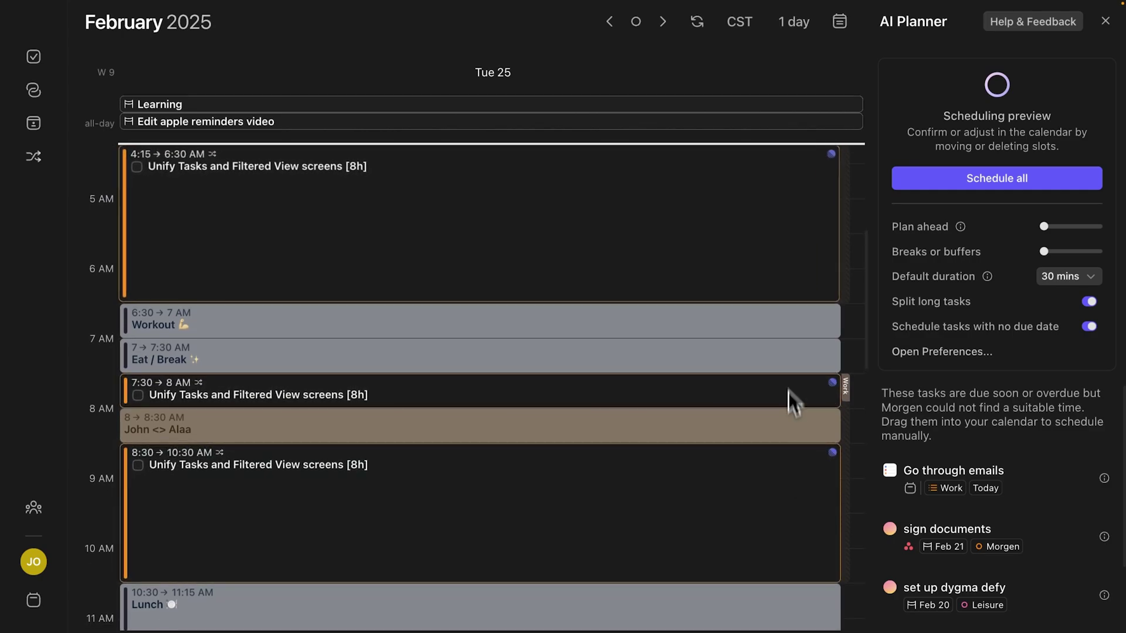
{"action": "scroll", "coordinate": [798, 479], "scroll_direction": "down", "scroll_amount": 6}
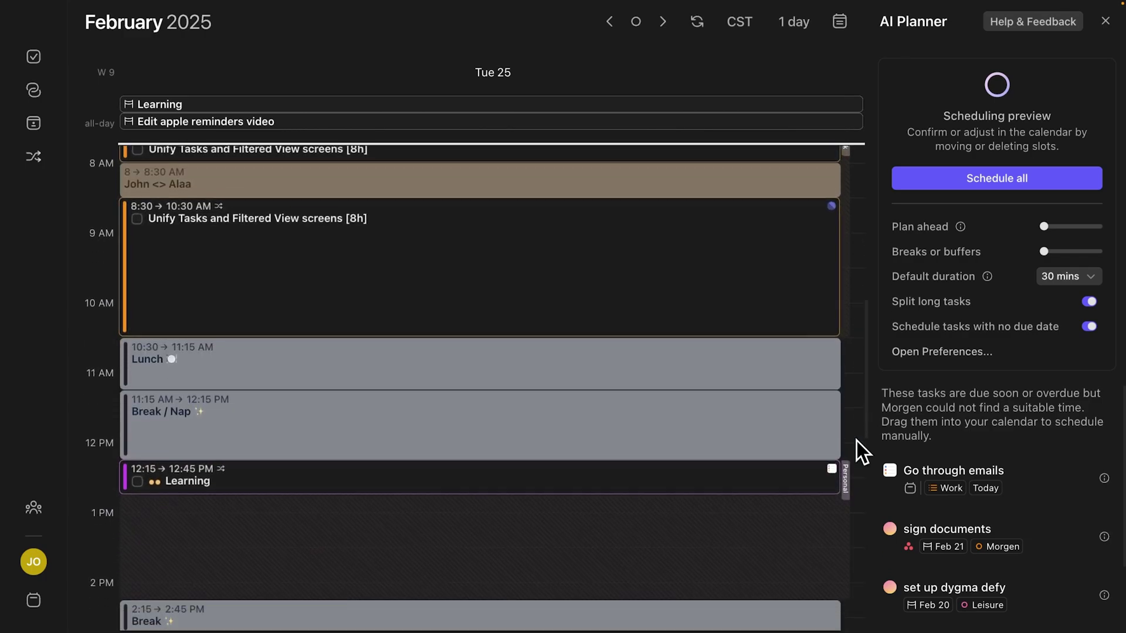
{"action": "scroll", "coordinate": [857, 441], "scroll_direction": "down", "scroll_amount": 3}
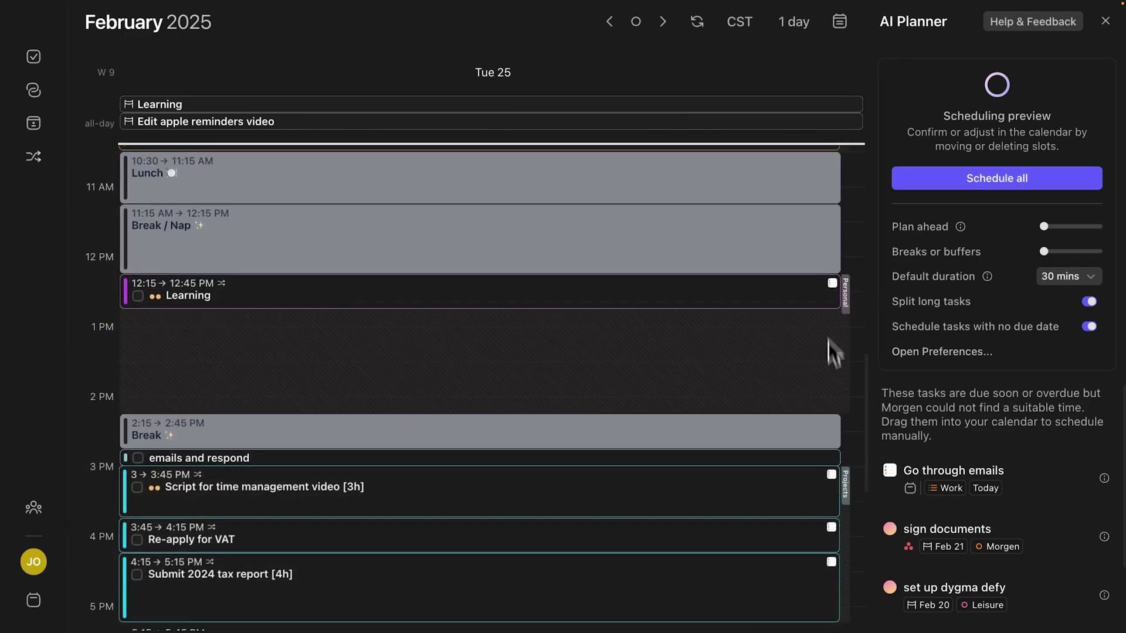
{"action": "left_click_drag", "start_coordinate": [809, 312], "coordinate": [817, 344]}
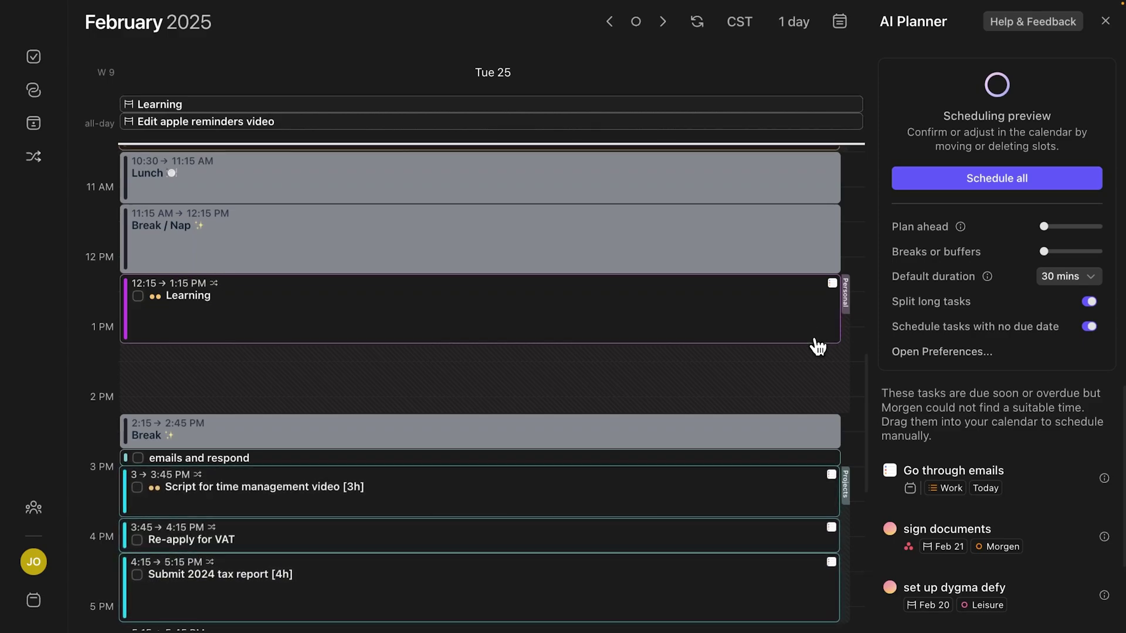
{"action": "scroll", "coordinate": [857, 421], "scroll_direction": "down", "scroll_amount": 5}
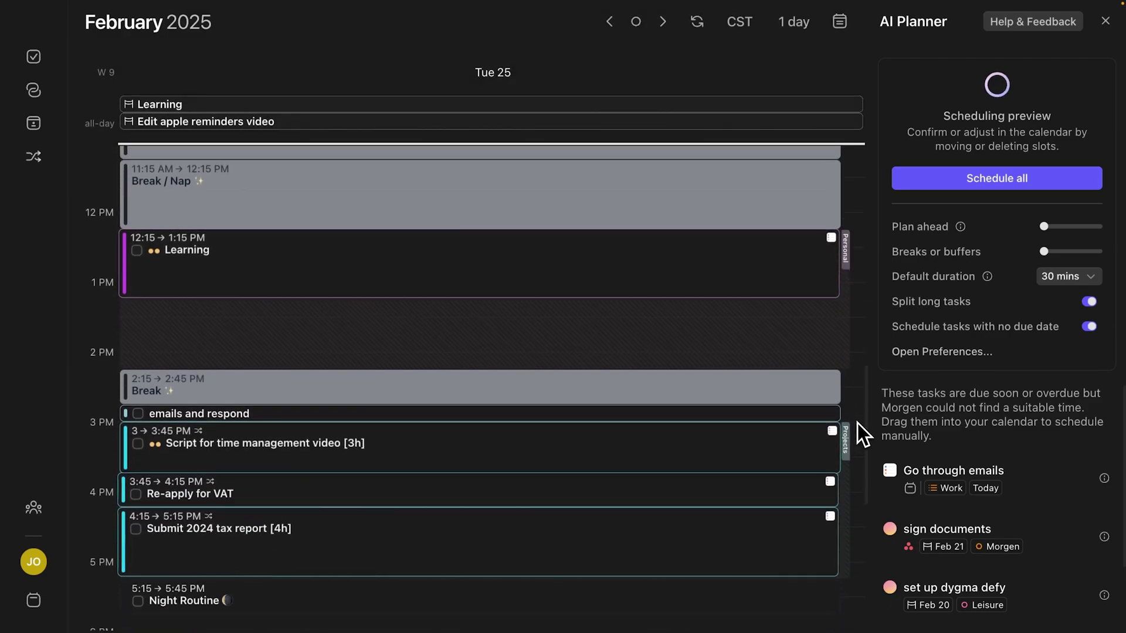
Ignore the Re-apply for VAT task so it drops out of the plan
{"action": "right_click", "coordinate": [796, 497]}
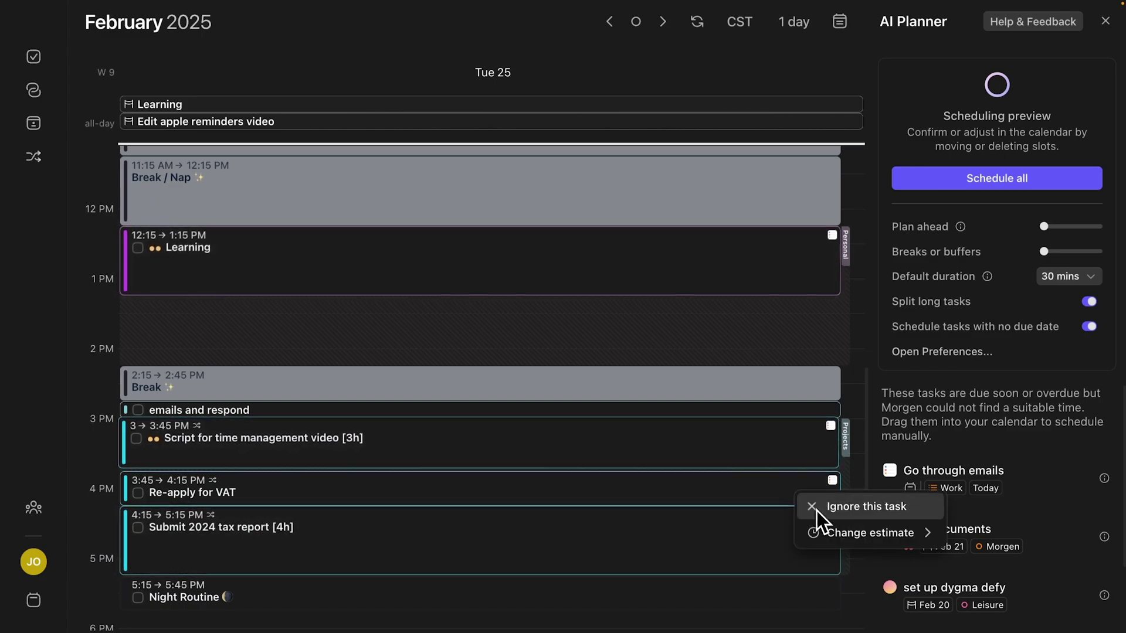
{"action": "left_click", "coordinate": [818, 507]}
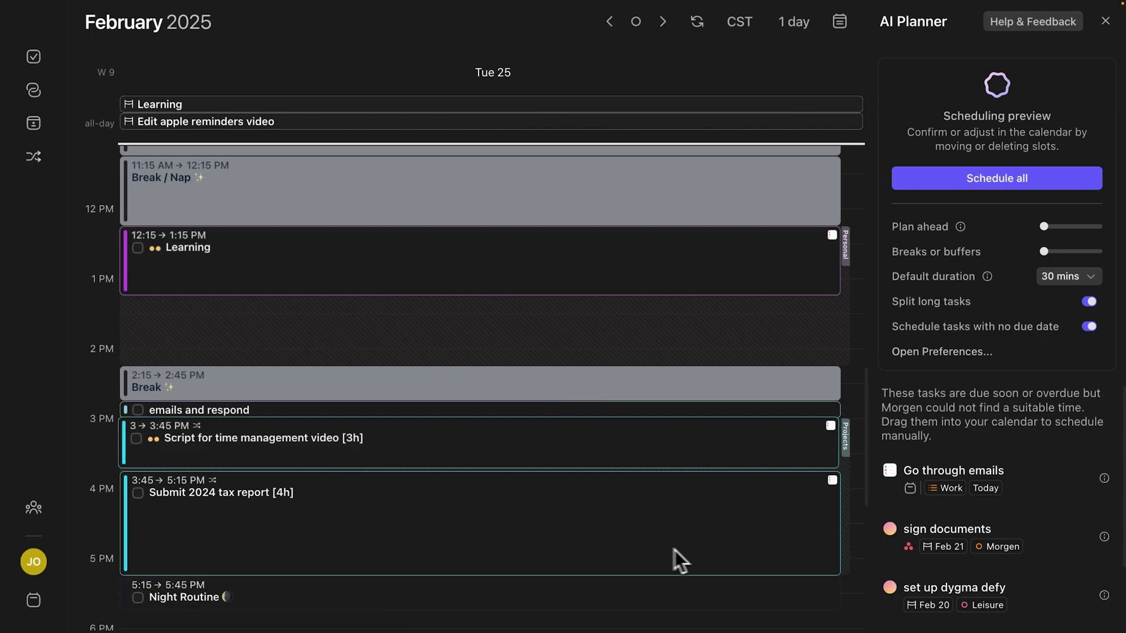
{"action": "scroll", "coordinate": [736, 543], "scroll_direction": "down", "scroll_amount": 5}
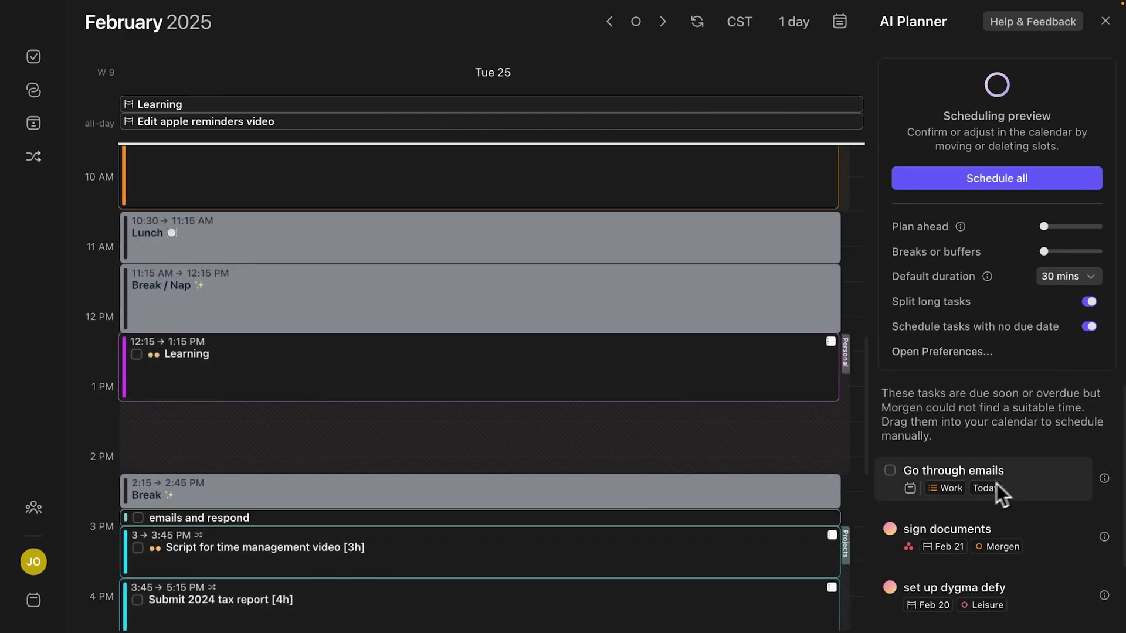
Slot set up dygma defy into Tuesday at 1:15 PM from the AI Planner list
{"action": "scroll", "coordinate": [1049, 506], "scroll_direction": "down", "scroll_amount": 1}
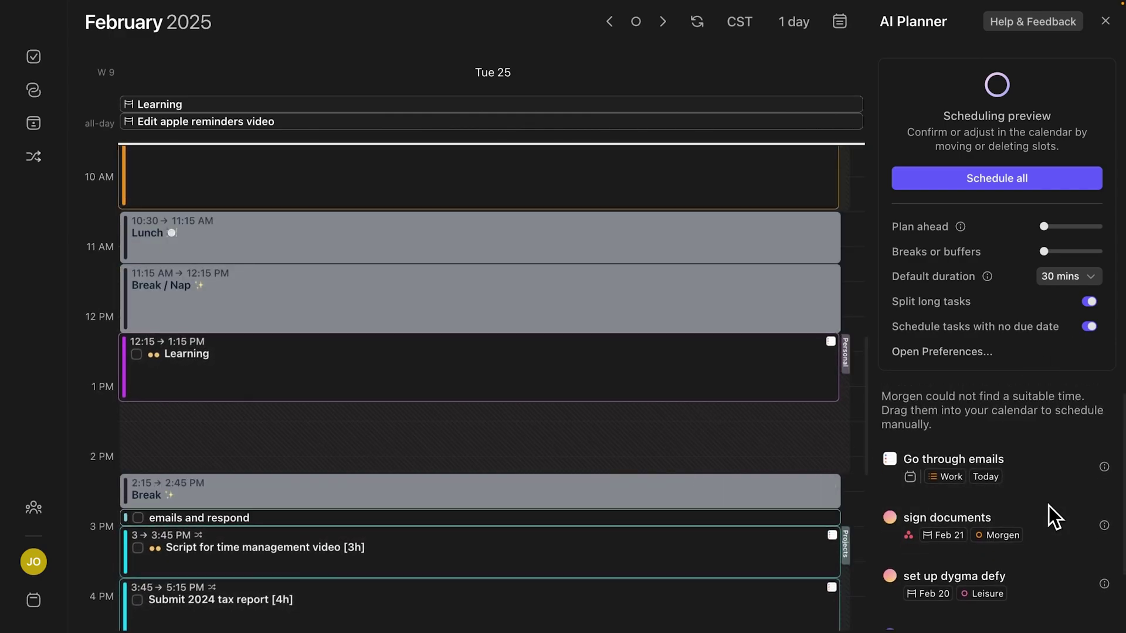
{"action": "scroll", "coordinate": [1048, 506], "scroll_direction": "down", "scroll_amount": 2}
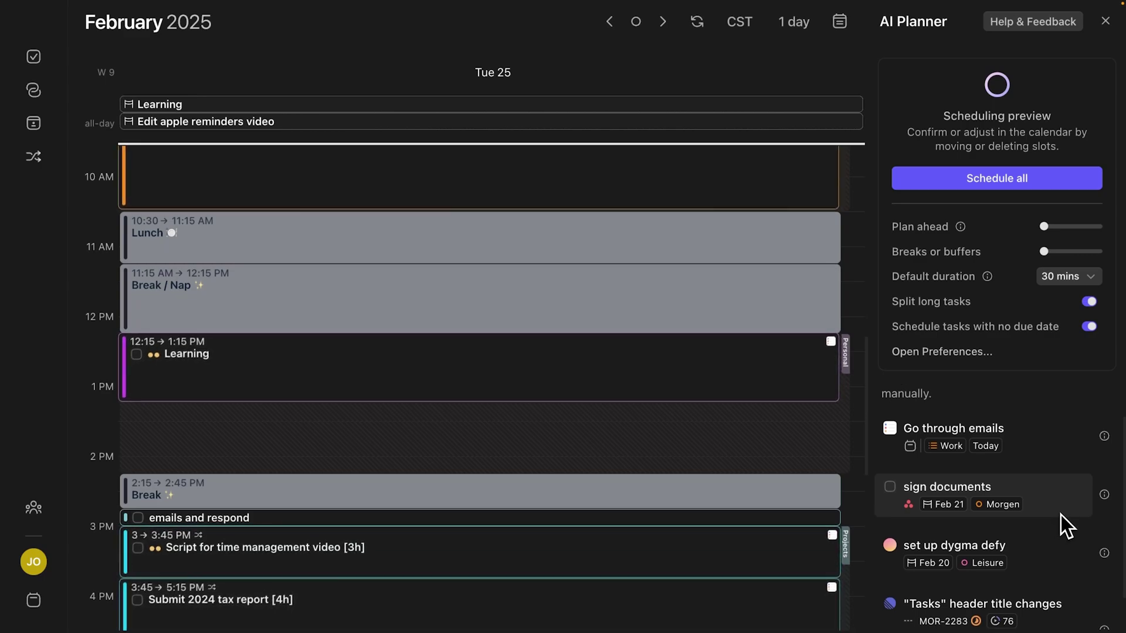
{"action": "left_click_drag", "start_coordinate": [1048, 557], "coordinate": [741, 418]}
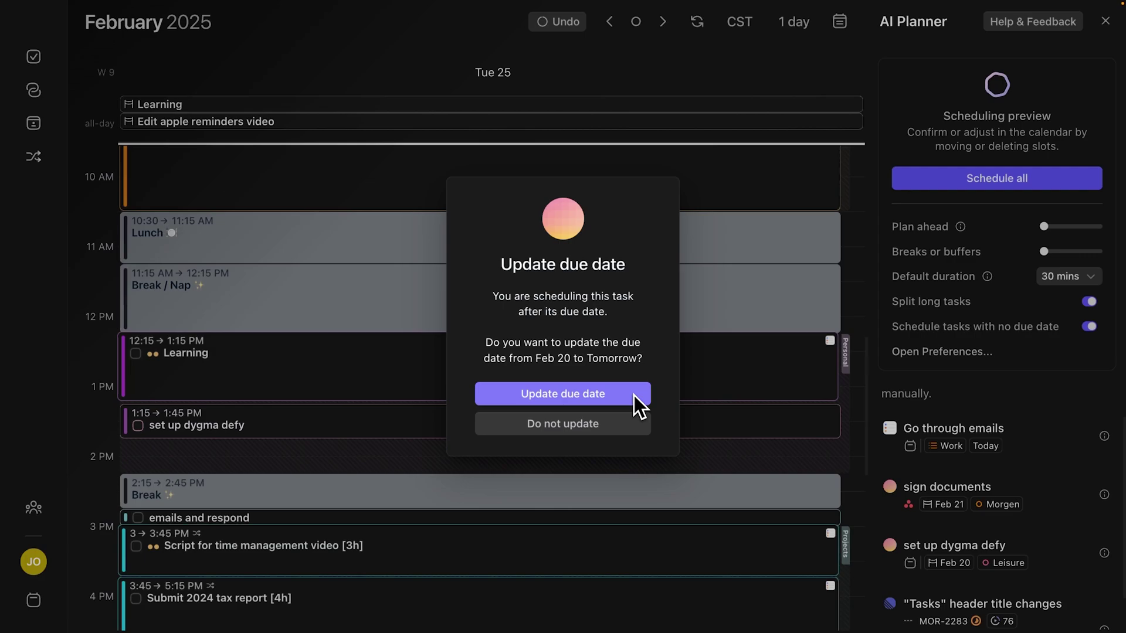
Keep the task's original due date and confirm all the proposed task slots with Schedule all
{"action": "left_click", "coordinate": [631, 425]}
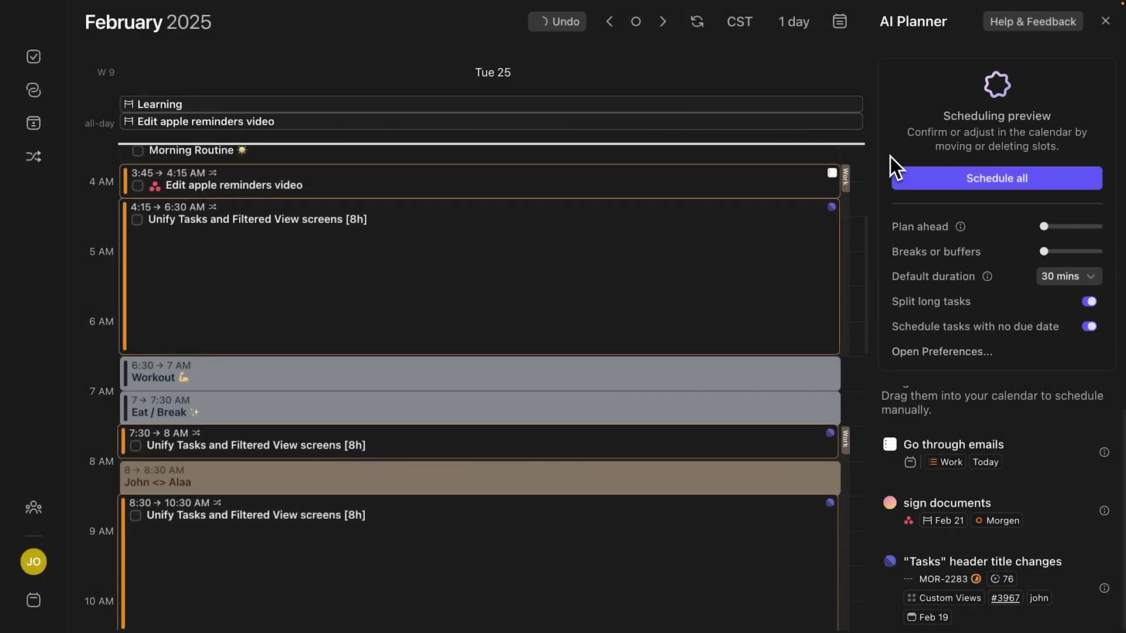
{"action": "left_click", "coordinate": [908, 179]}
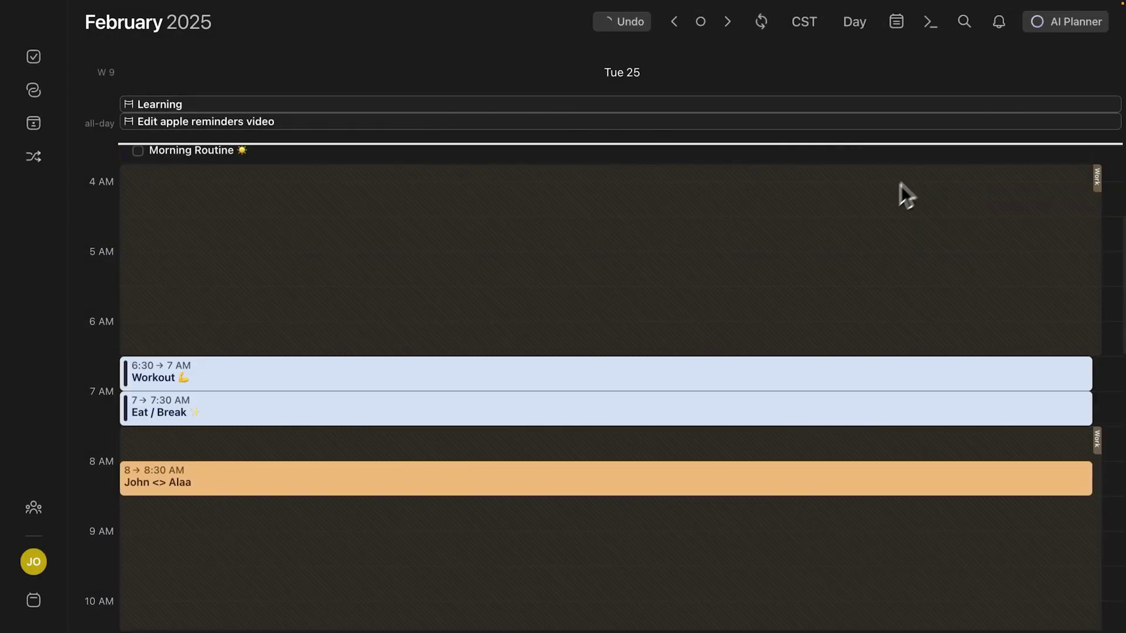
{"action": "scroll", "coordinate": [938, 247], "scroll_direction": "down", "scroll_amount": 10}
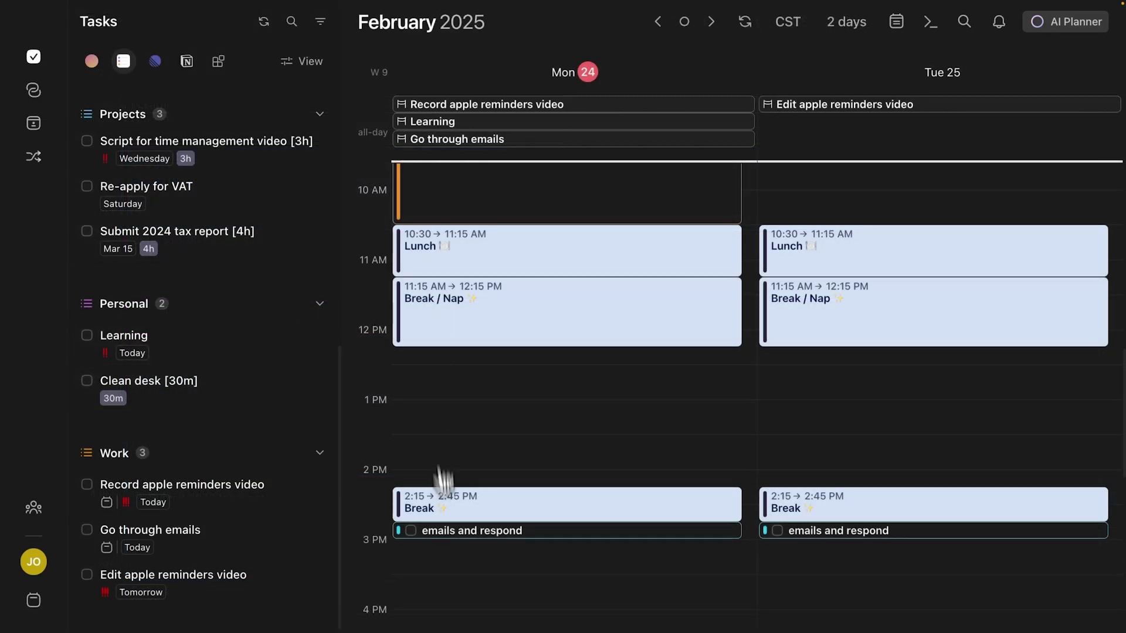
Place Clean desk at 12:15–12:45 PM and Learning at 12:45–1:45 PM Monday, then move Script toward 3 PM
{"action": "left_click_drag", "start_coordinate": [219, 397], "coordinate": [446, 371]}
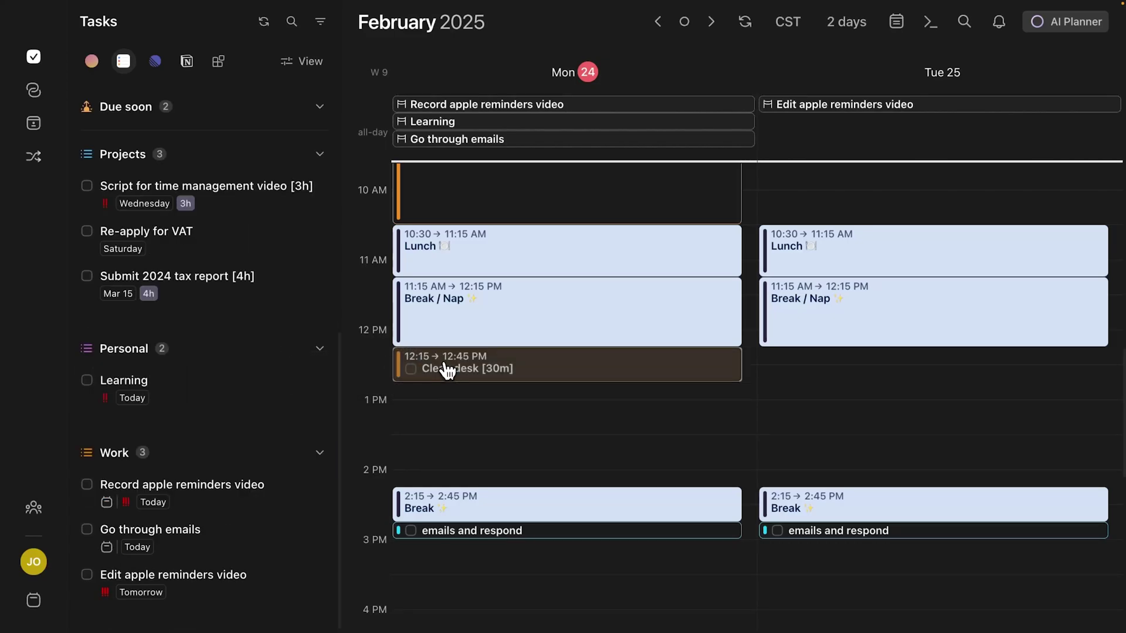
{"action": "left_click_drag", "start_coordinate": [447, 371], "coordinate": [447, 370]}
{"action": "left_click_drag", "start_coordinate": [188, 395], "coordinate": [505, 405]}
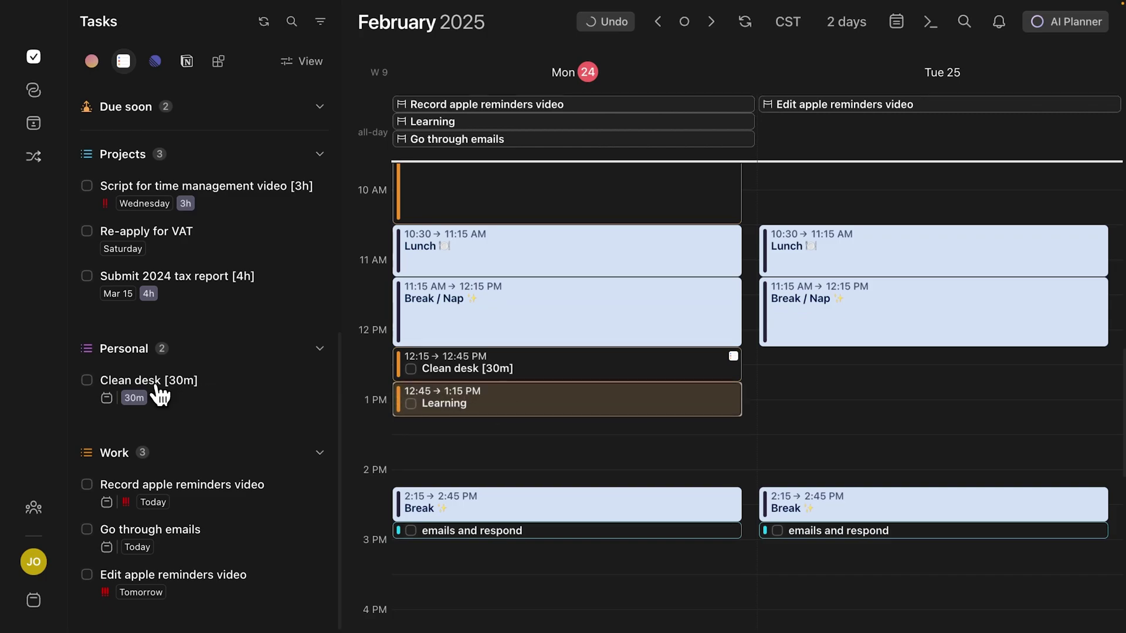
{"action": "left_click_drag", "start_coordinate": [176, 186], "coordinate": [469, 431]}
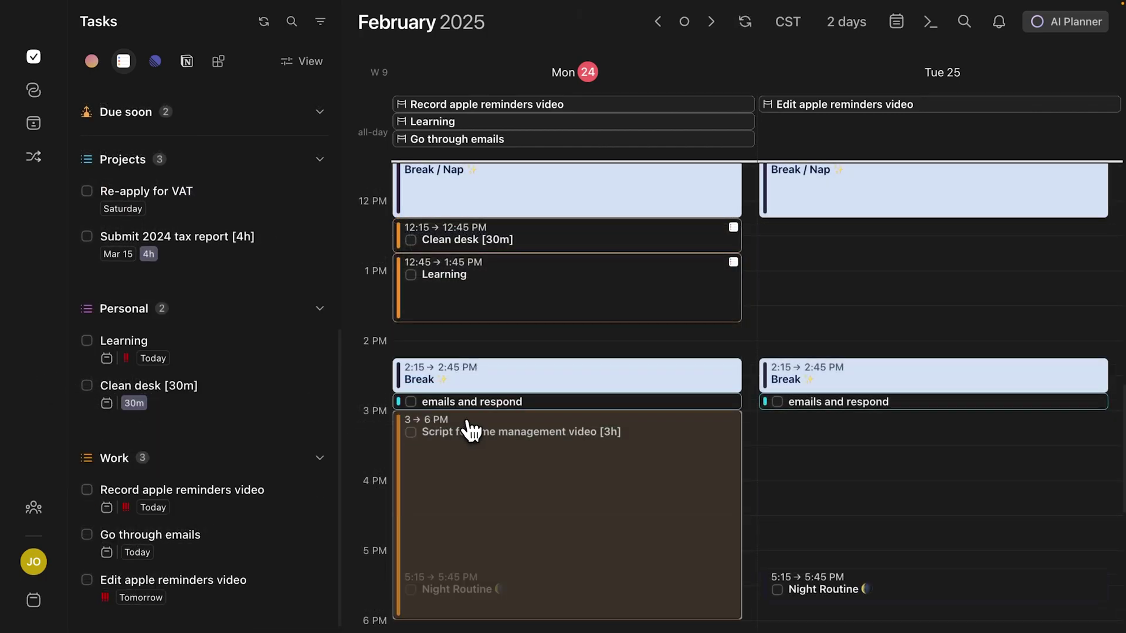